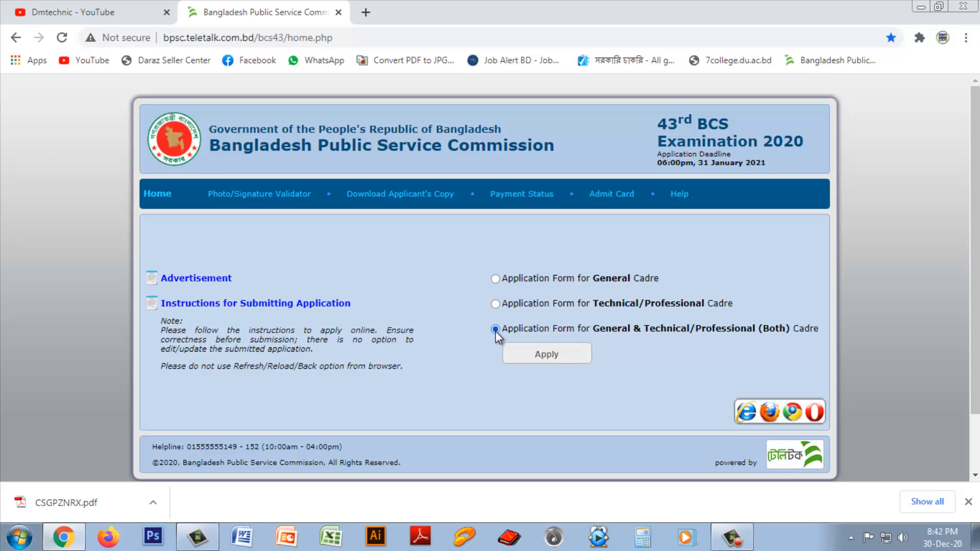
click(546, 353)
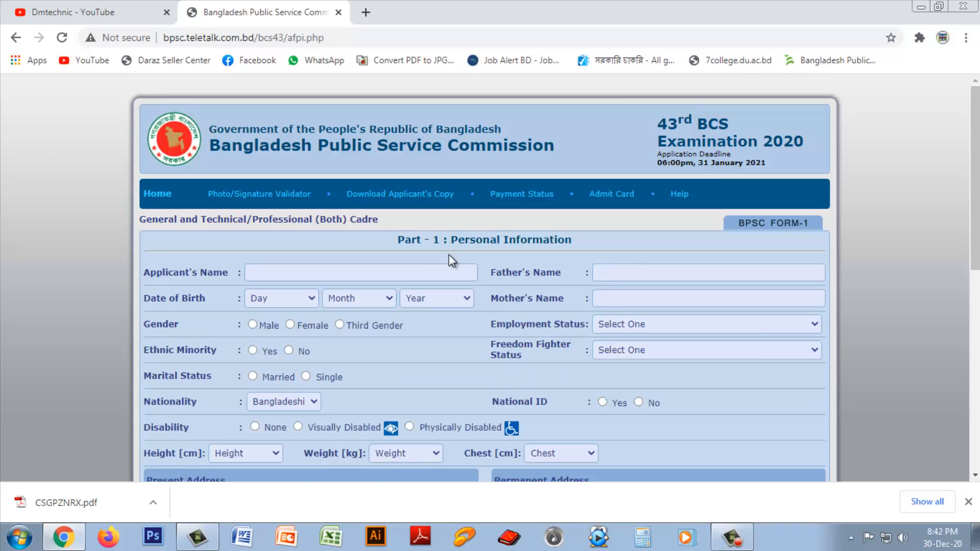
scroll(555, 321, down, 1)
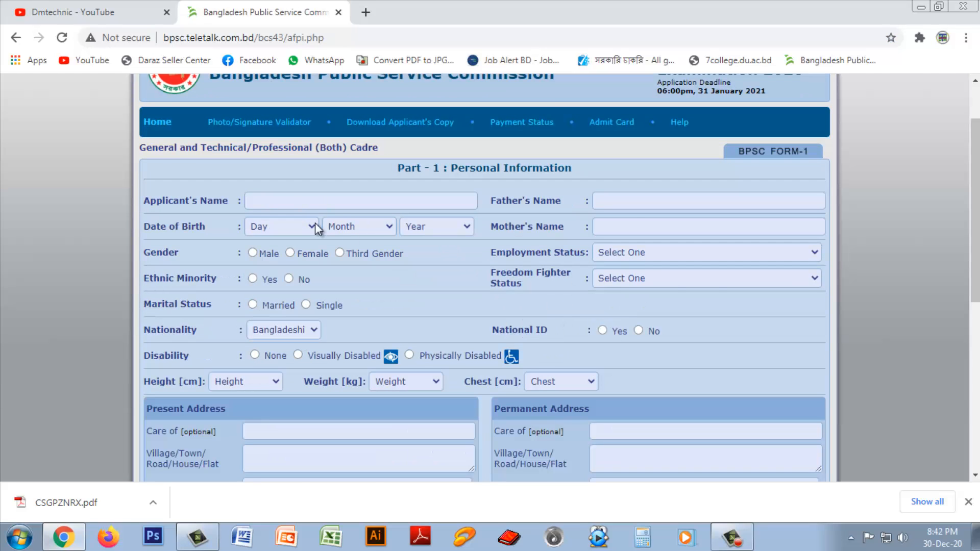
click(307, 202)
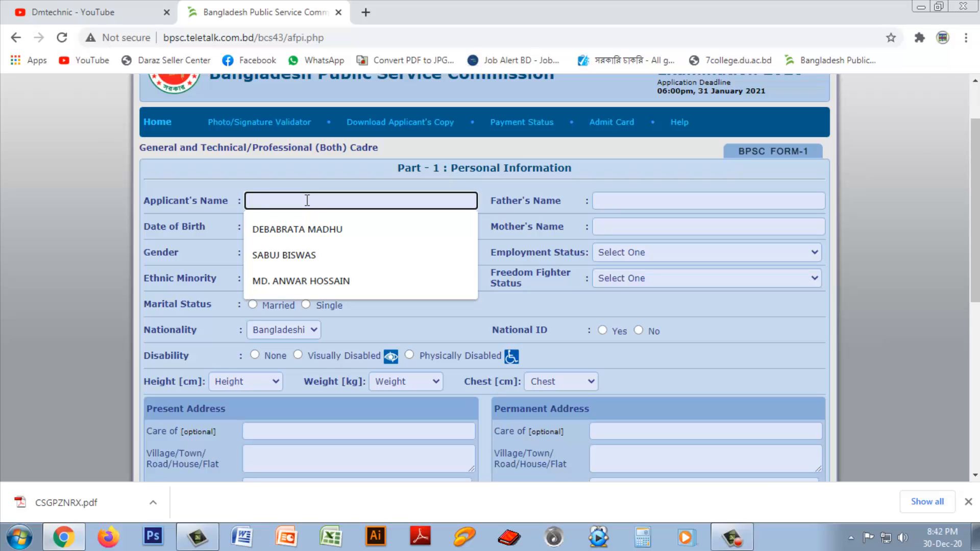
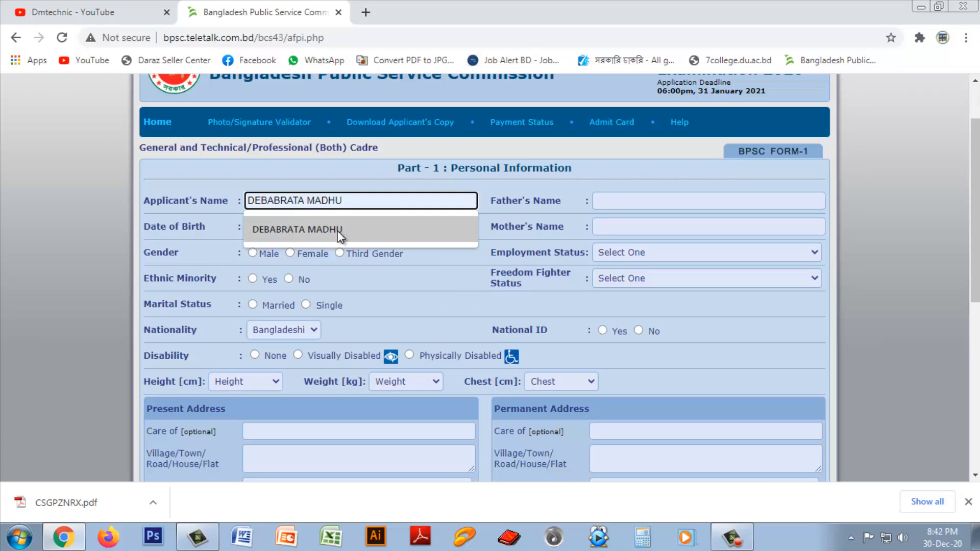
click(336, 231)
click(293, 229)
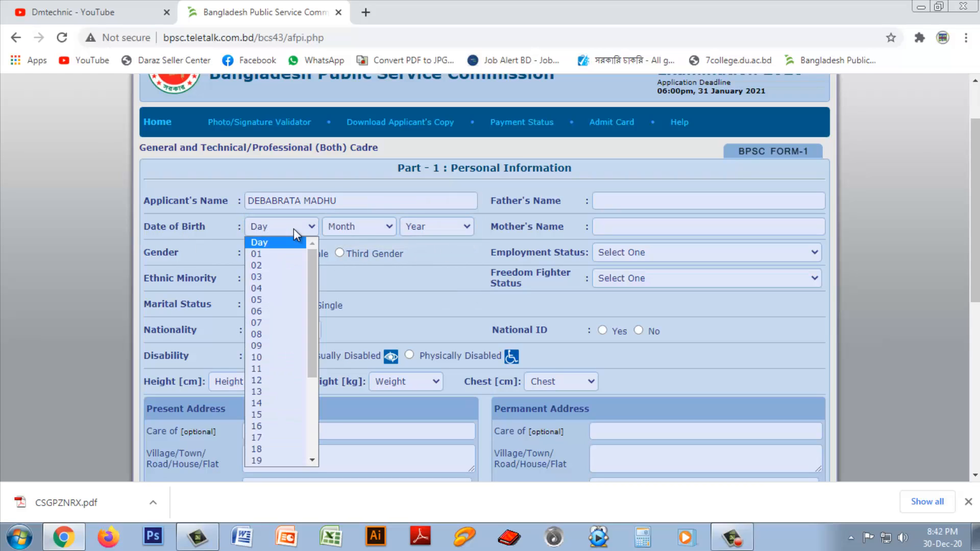
click(267, 253)
click(381, 231)
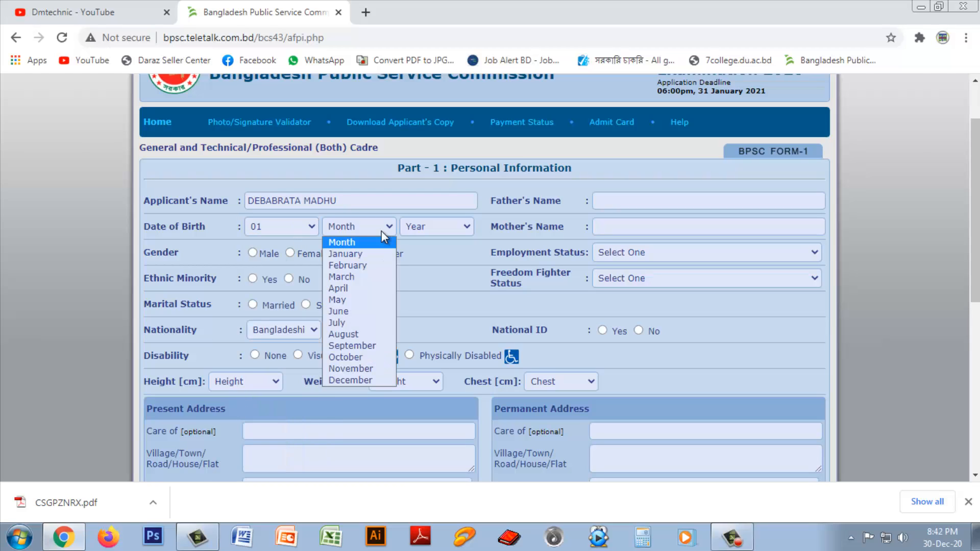
click(347, 254)
click(438, 229)
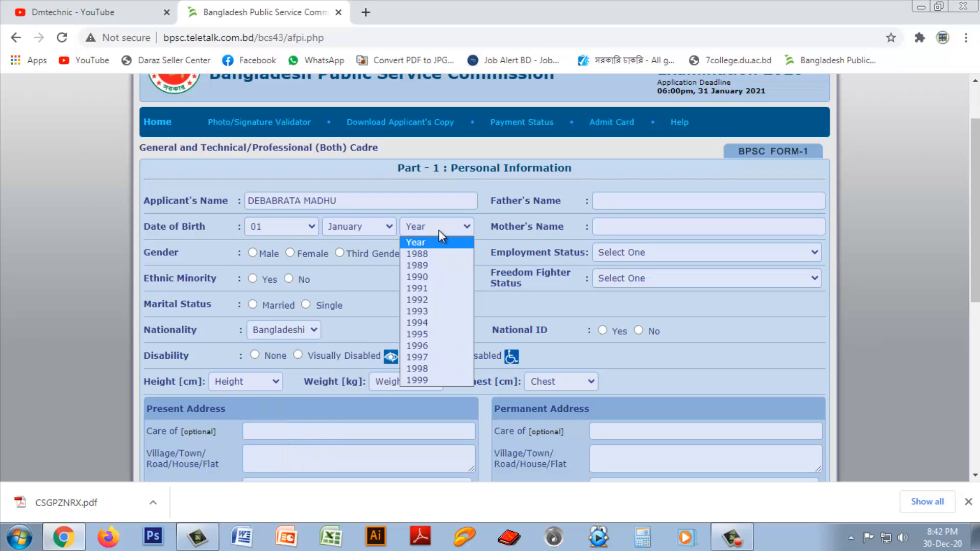
click(430, 311)
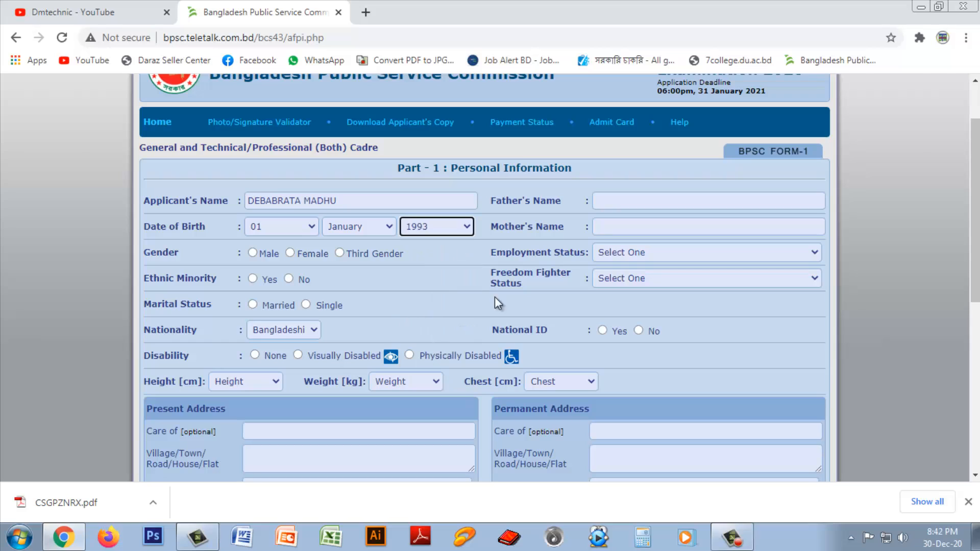
Step: Fill the father's and mother's names from autofill, select Male, and set employment to Not Employed
click(617, 201)
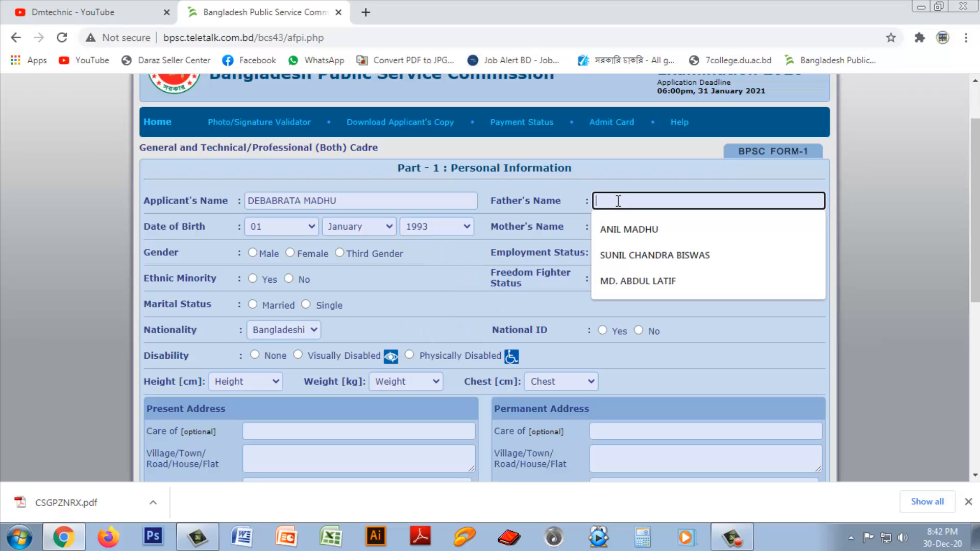
click(614, 229)
click(617, 227)
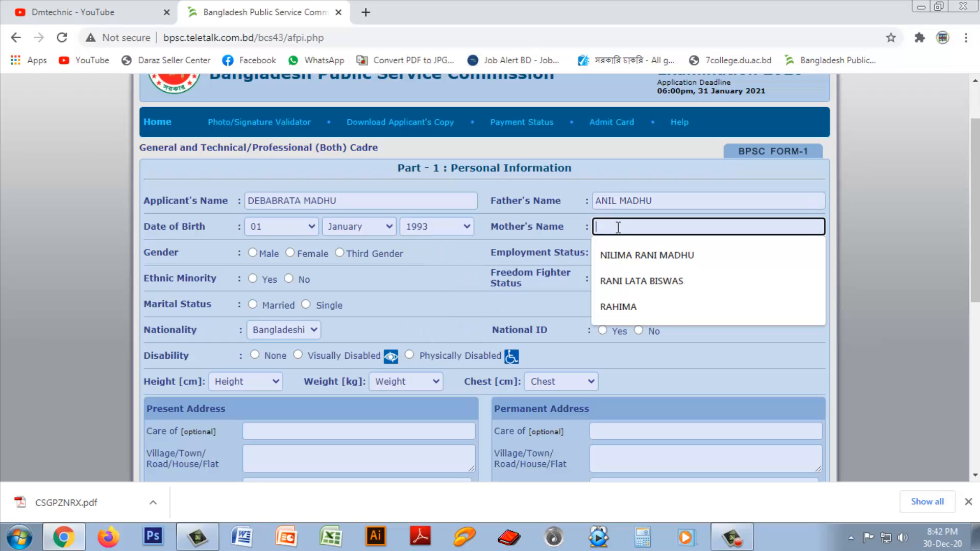
click(626, 253)
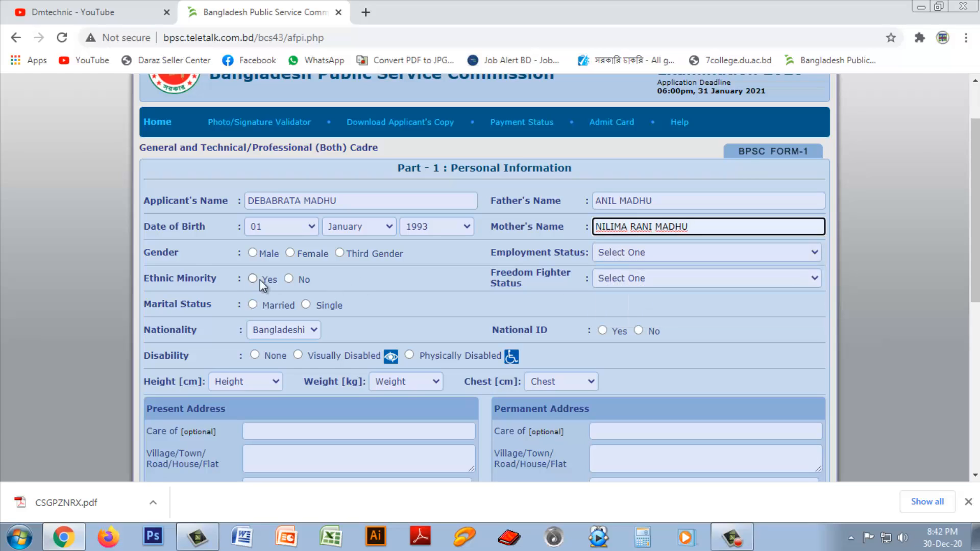
click(253, 253)
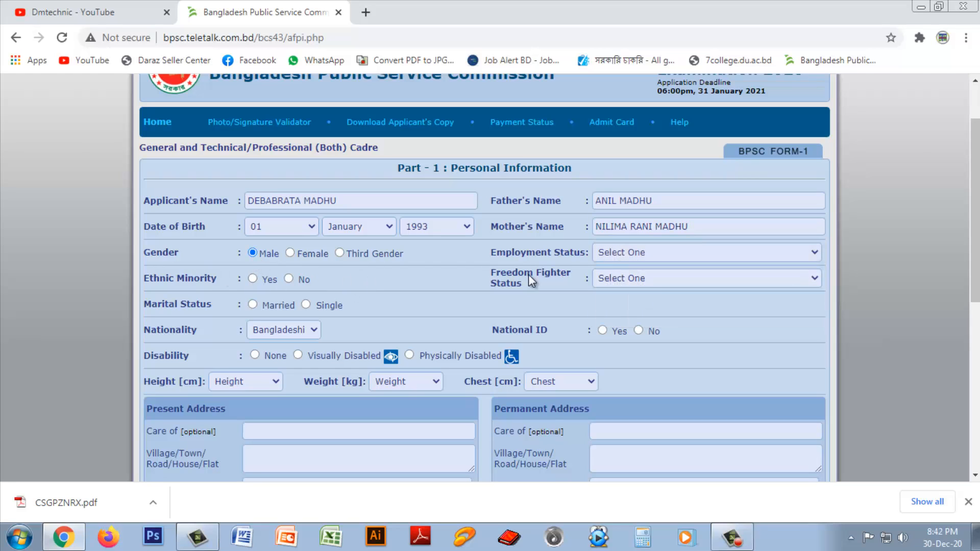
click(627, 255)
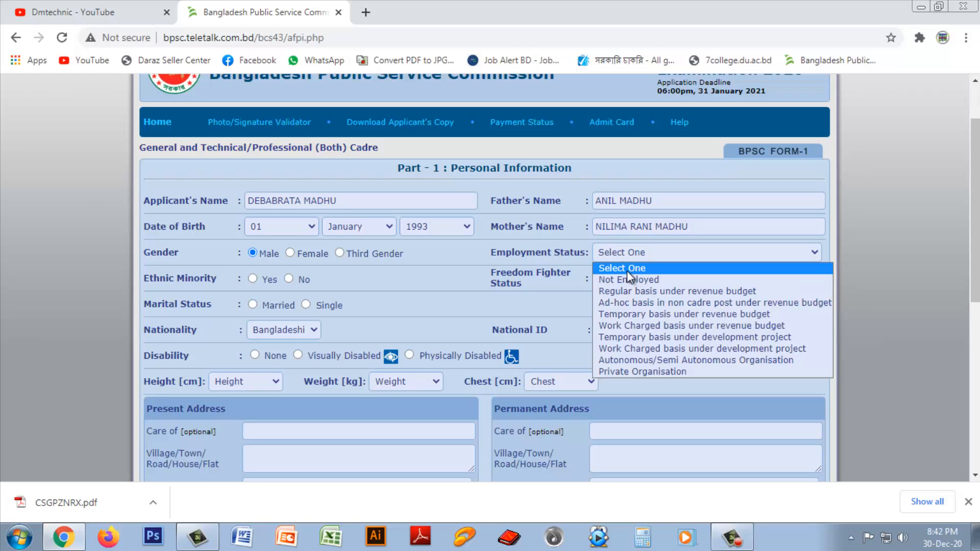
click(628, 280)
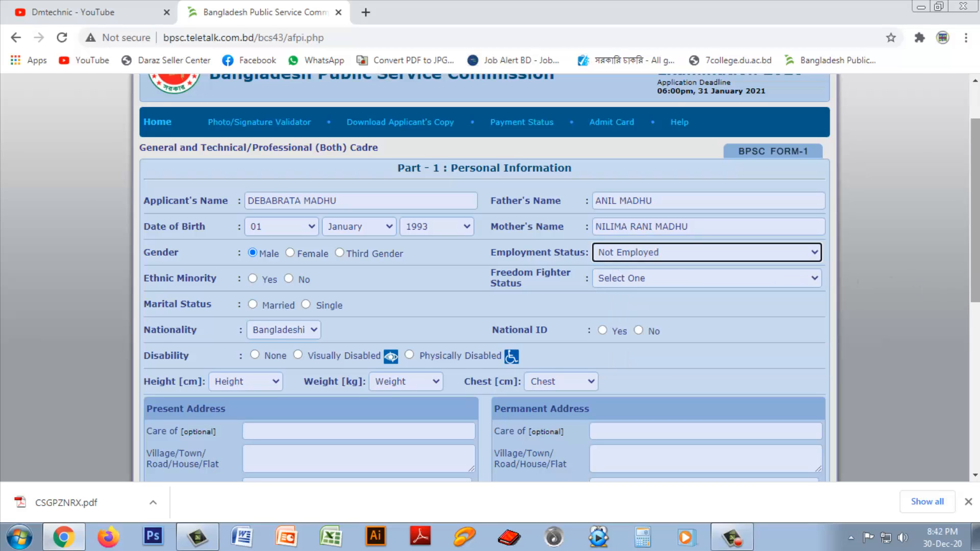
scroll(974, 214, down, 1)
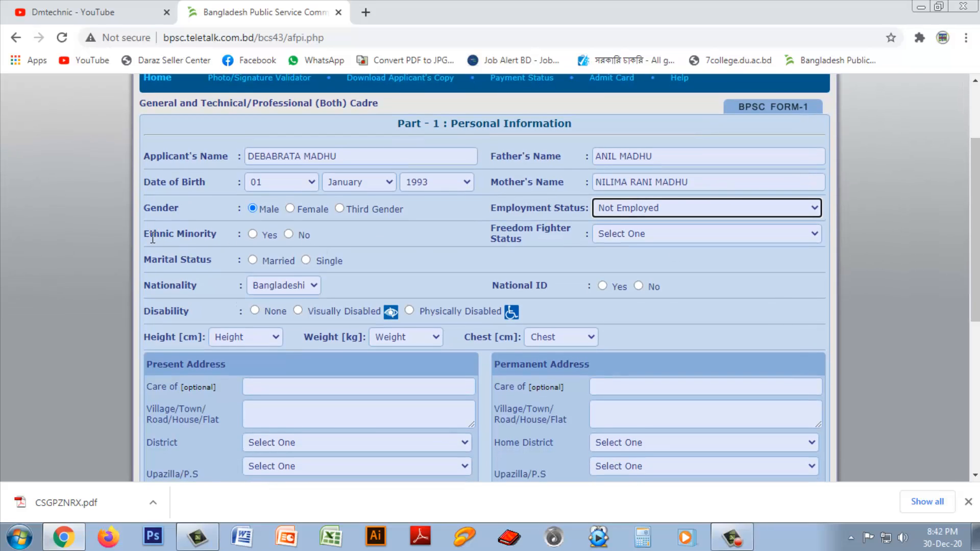
Step: Select Ethnic Minority 'No' and set Freedom Fighter Status to Non Freedom Fighter
click(288, 235)
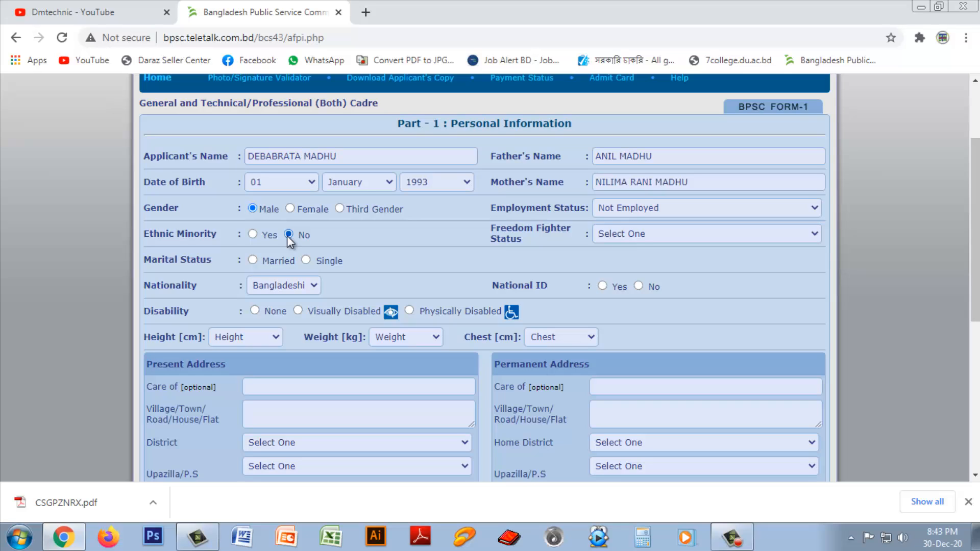
click(661, 238)
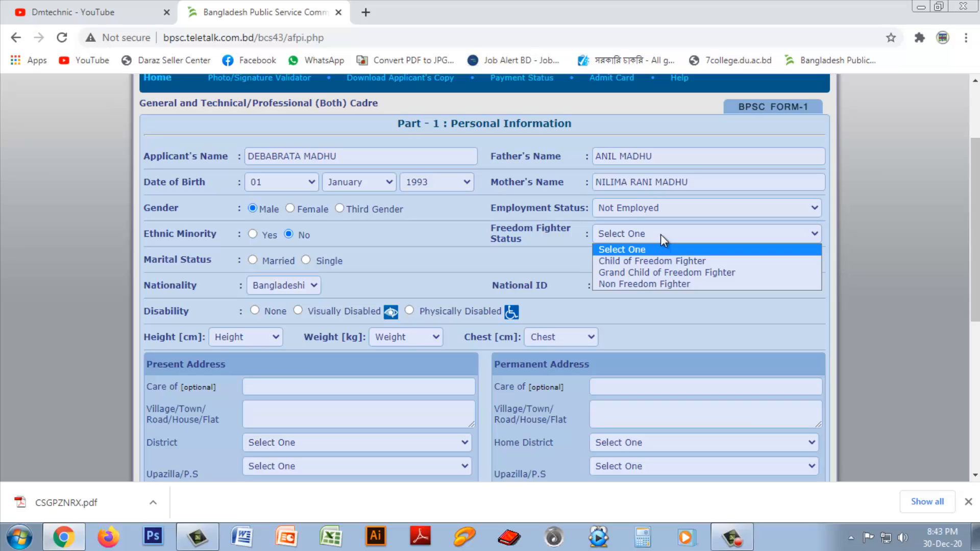
click(642, 285)
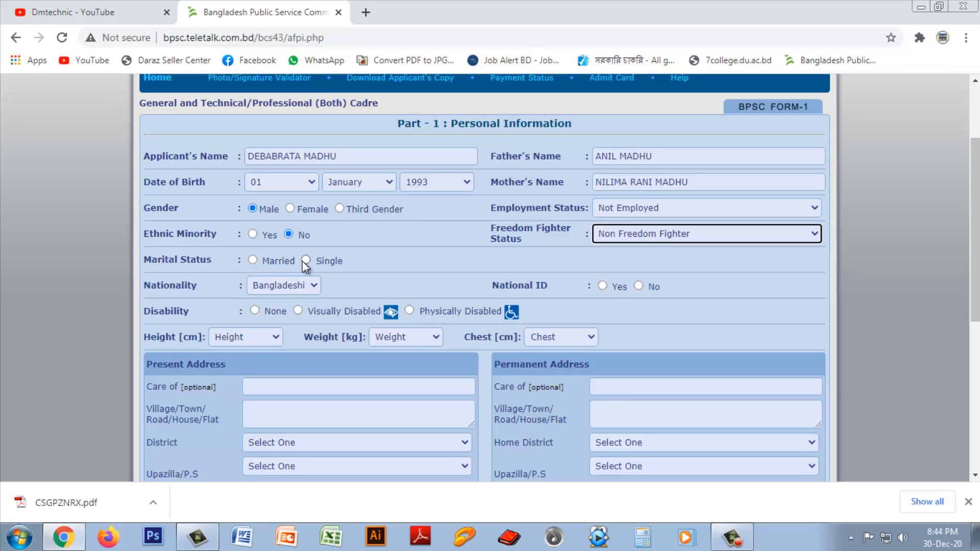
Step: Mark Married with the spouse's name from autofill, and enter the National ID number from saved suggestions
click(252, 260)
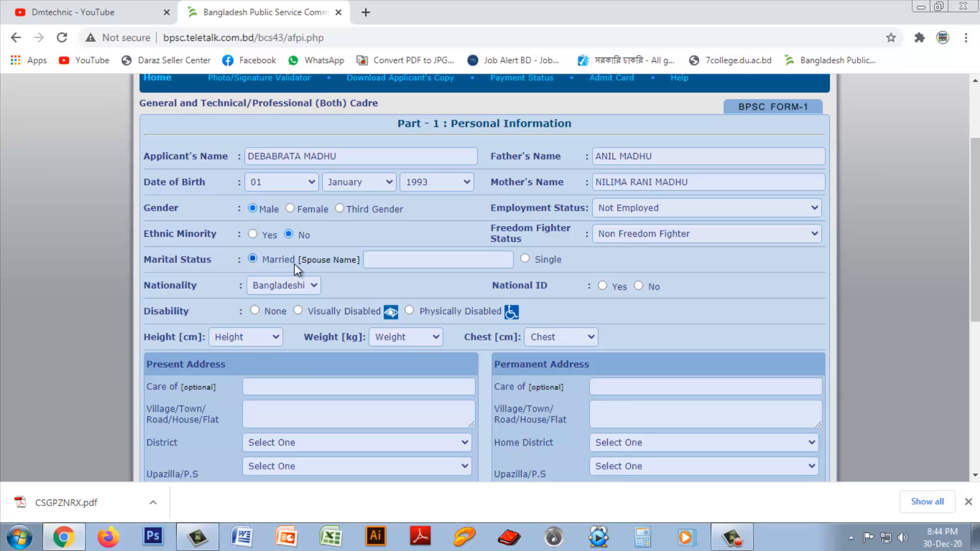
click(392, 262)
click(392, 285)
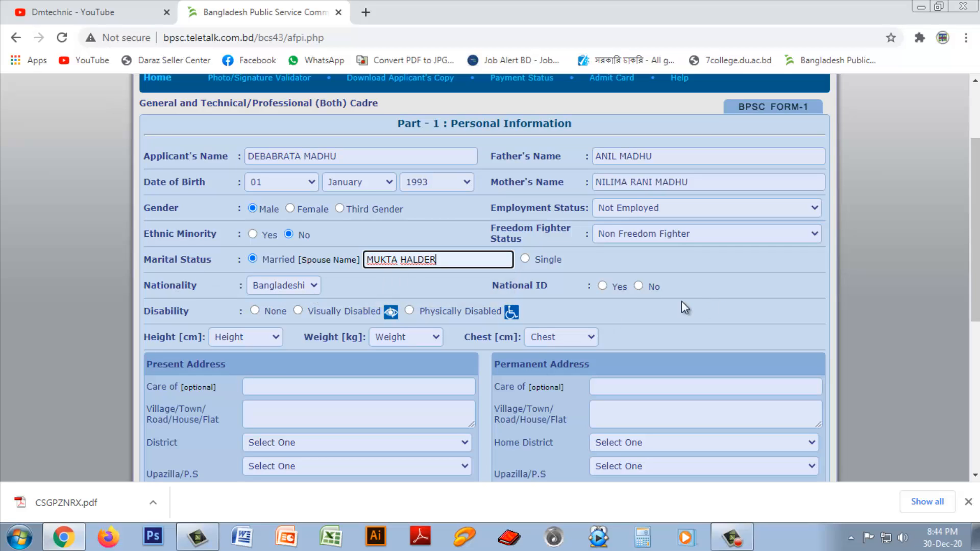
click(603, 287)
click(668, 290)
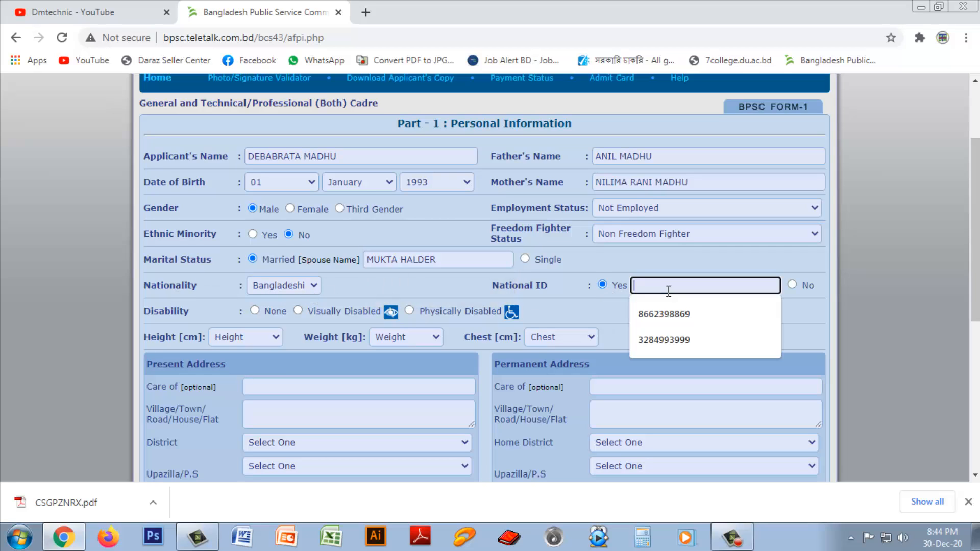
click(663, 314)
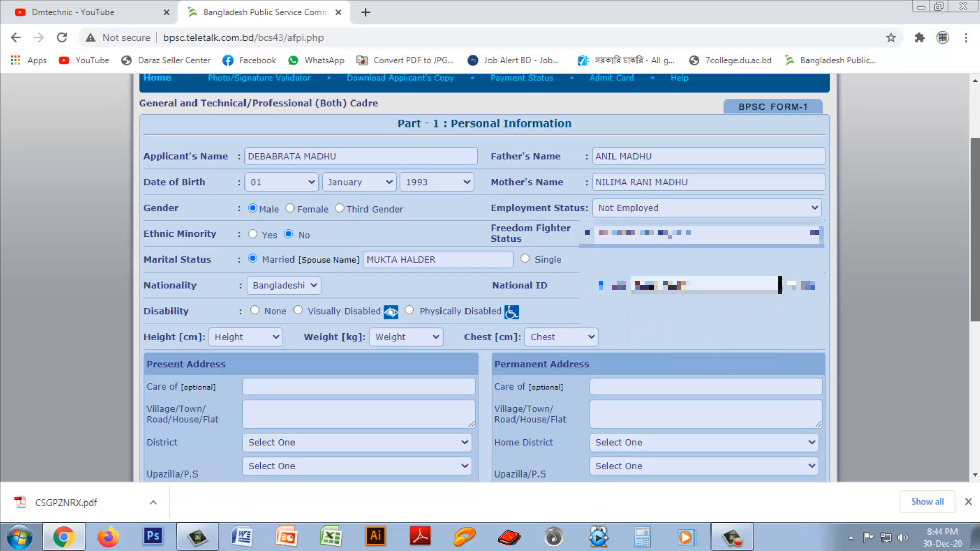
scroll(172, 267, down, 1)
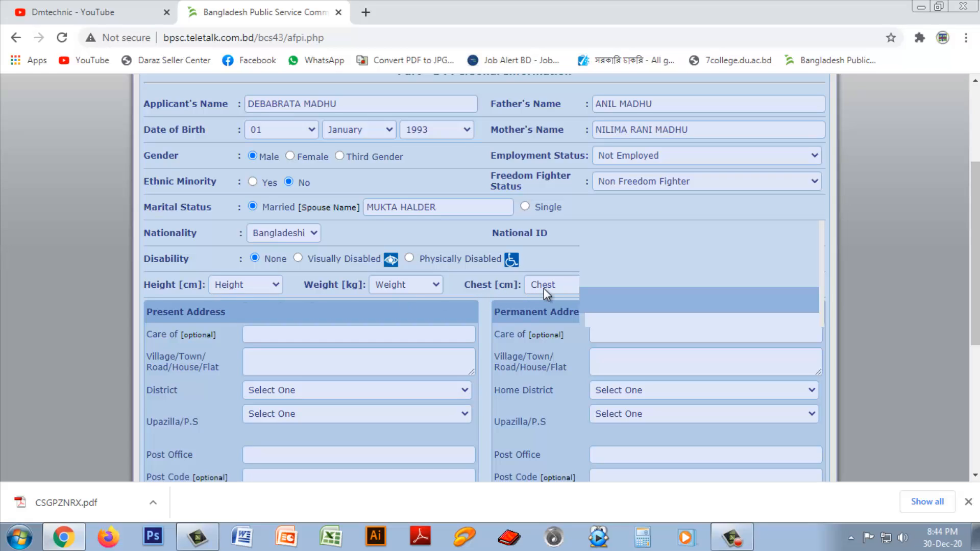
Step: Choose Height 159, Weight 55 and Chest 74 from their dropdowns
click(259, 289)
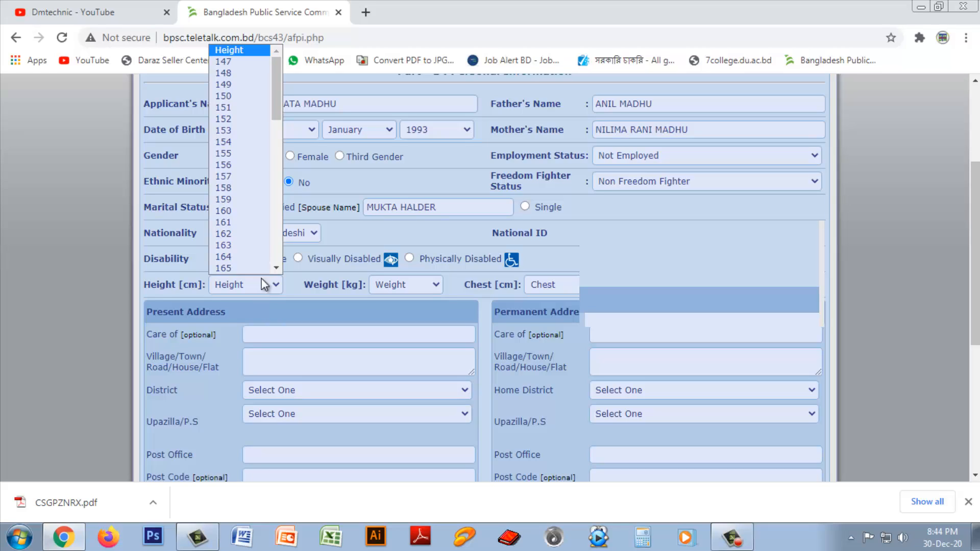
click(232, 199)
click(408, 287)
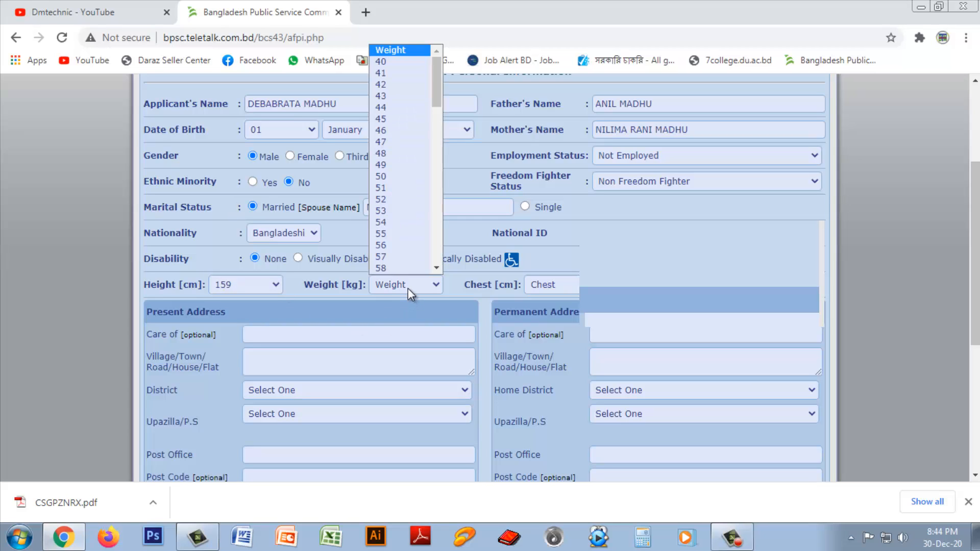
scroll(397, 266, down, 1)
click(399, 210)
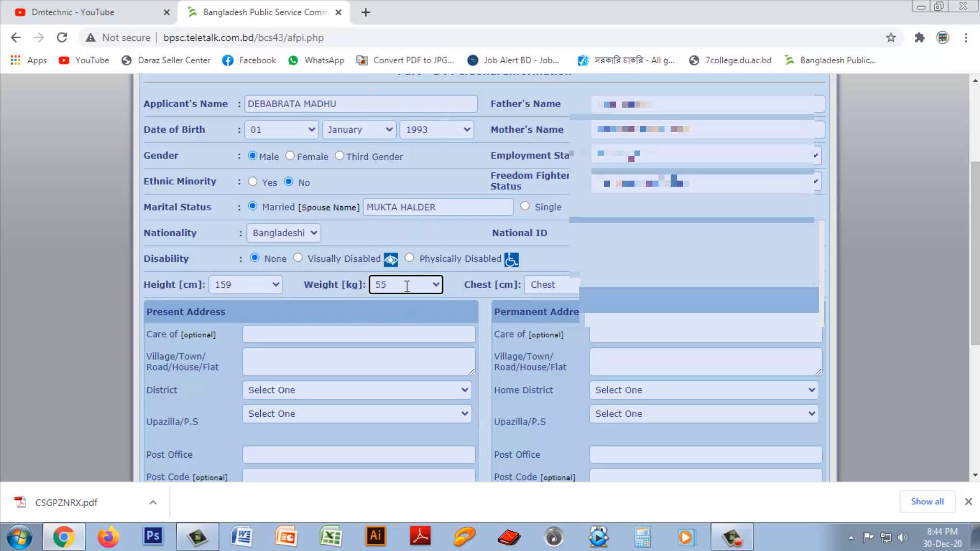
click(562, 284)
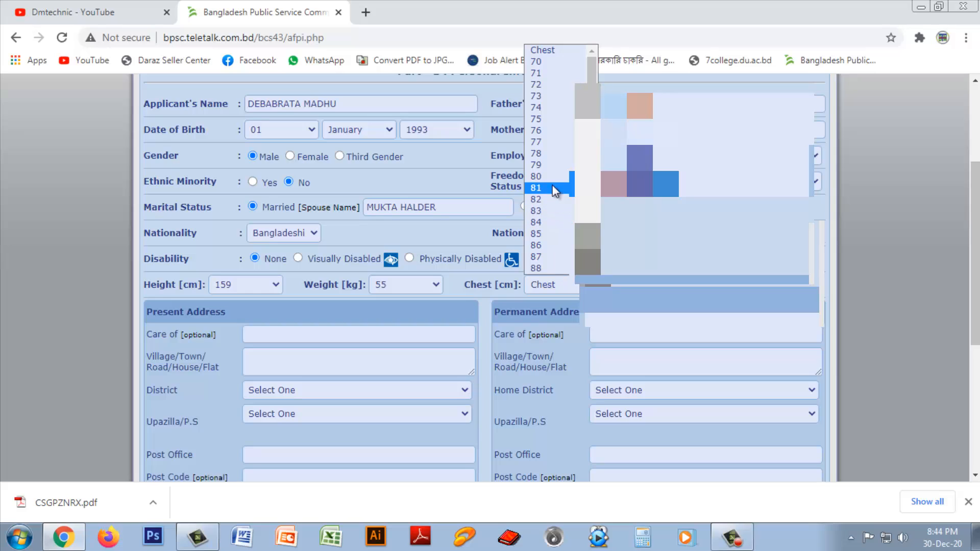
scroll(545, 97, down, 1)
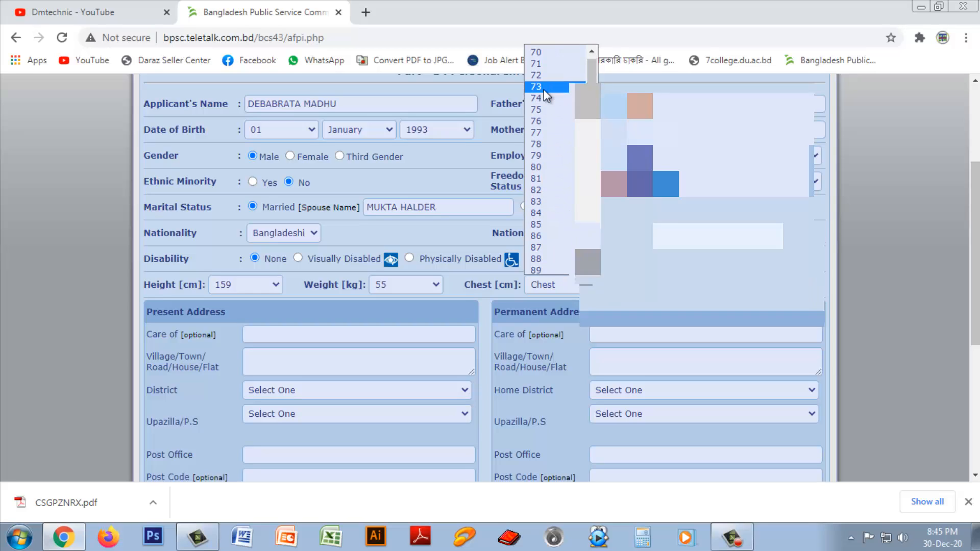
click(546, 98)
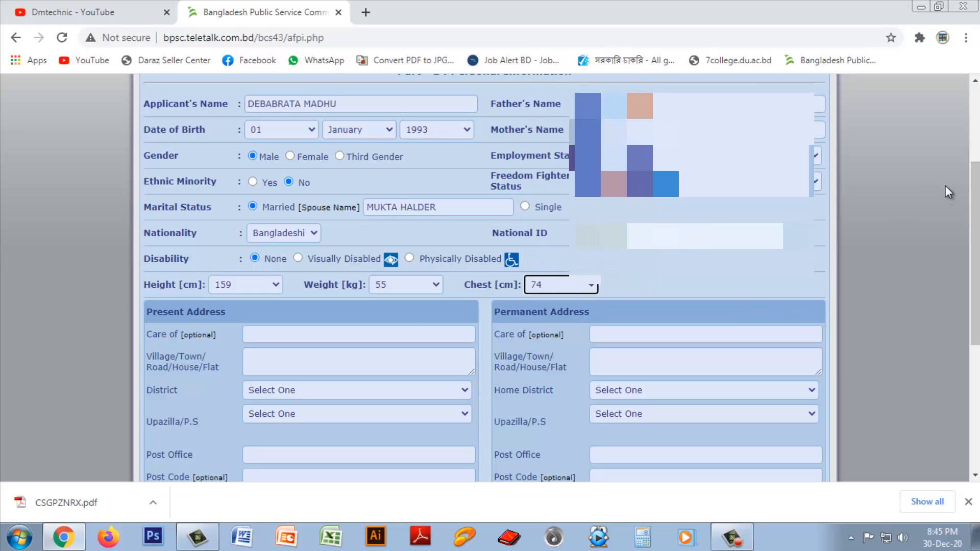
drag(975, 188, 974, 225)
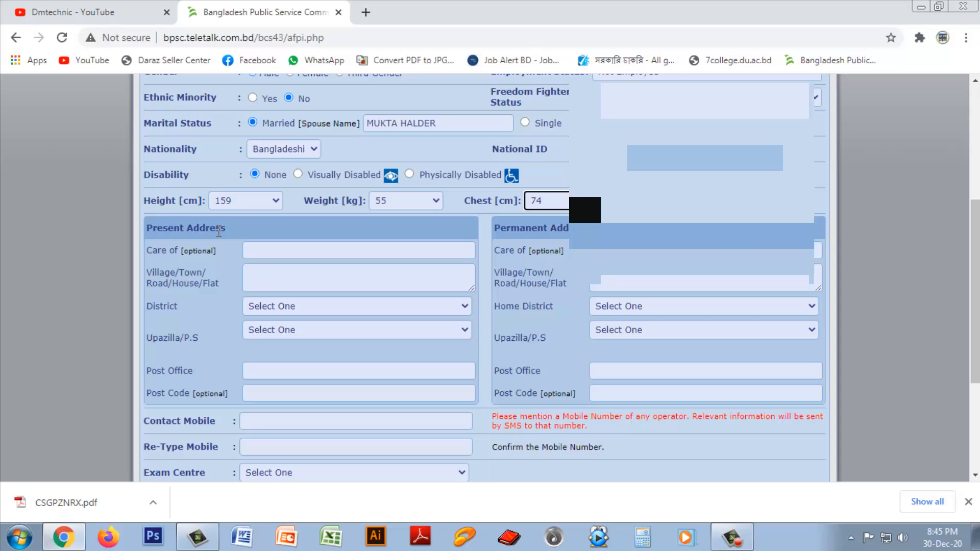
Step: Fill the present address care-of name from autofill and type the village name
click(262, 251)
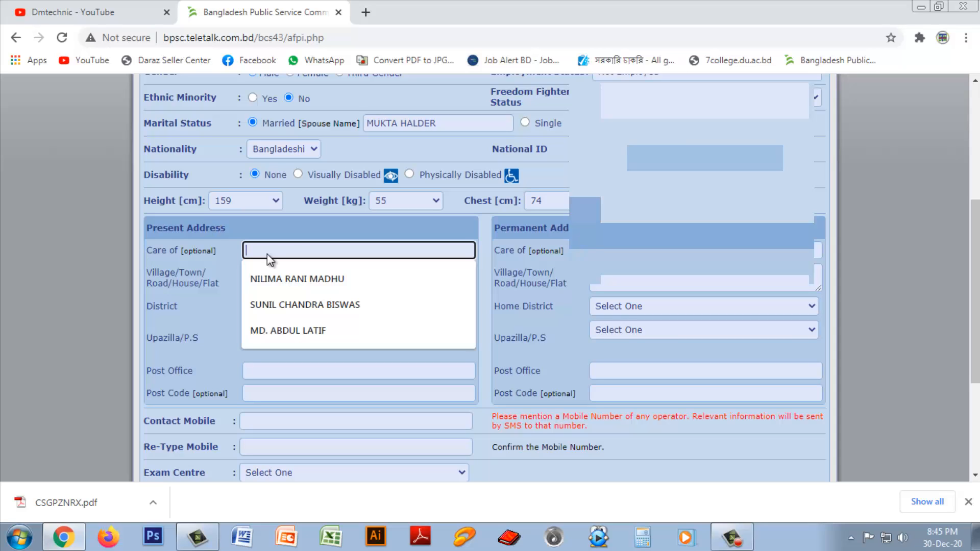
click(281, 276)
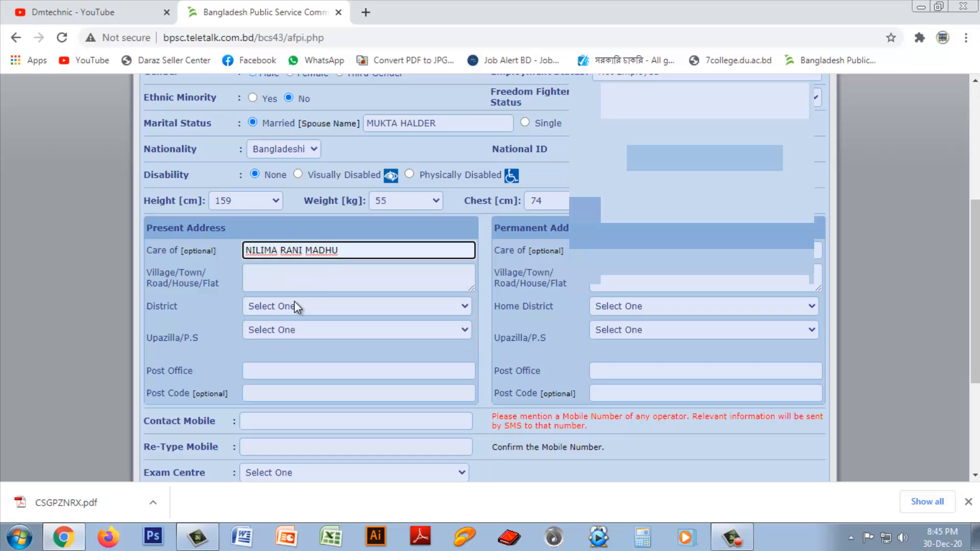
click(270, 279)
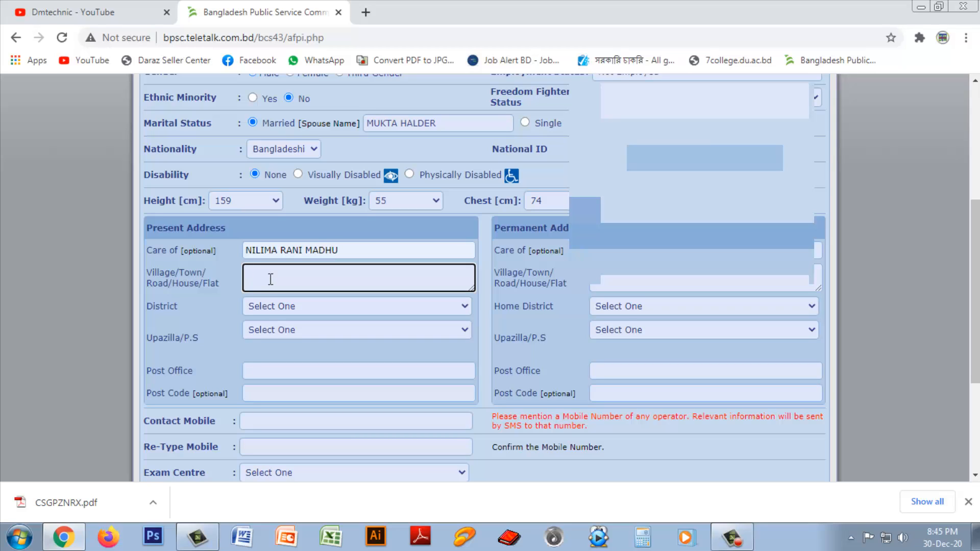
Step: Choose the present district and upazila, then enter the post office and post code
click(301, 304)
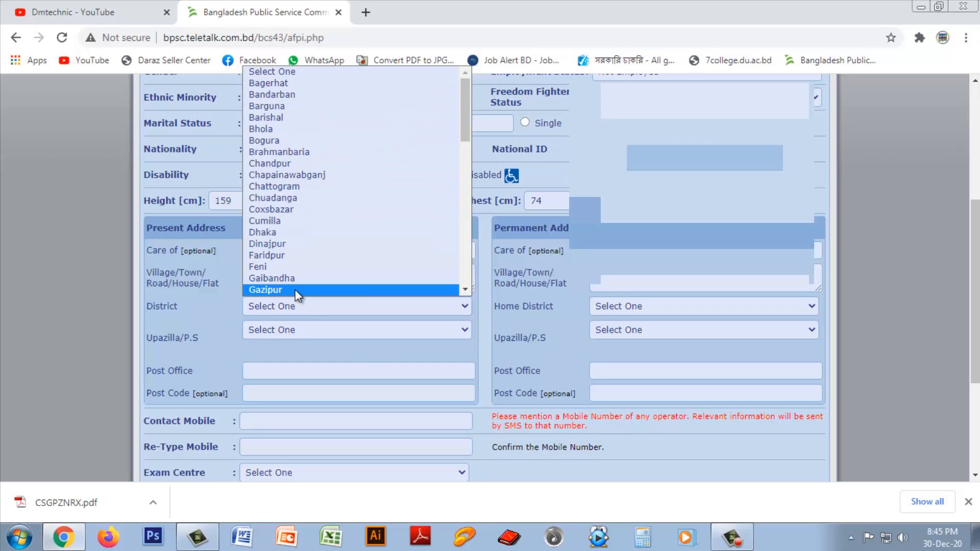
key(Down)
click(294, 290)
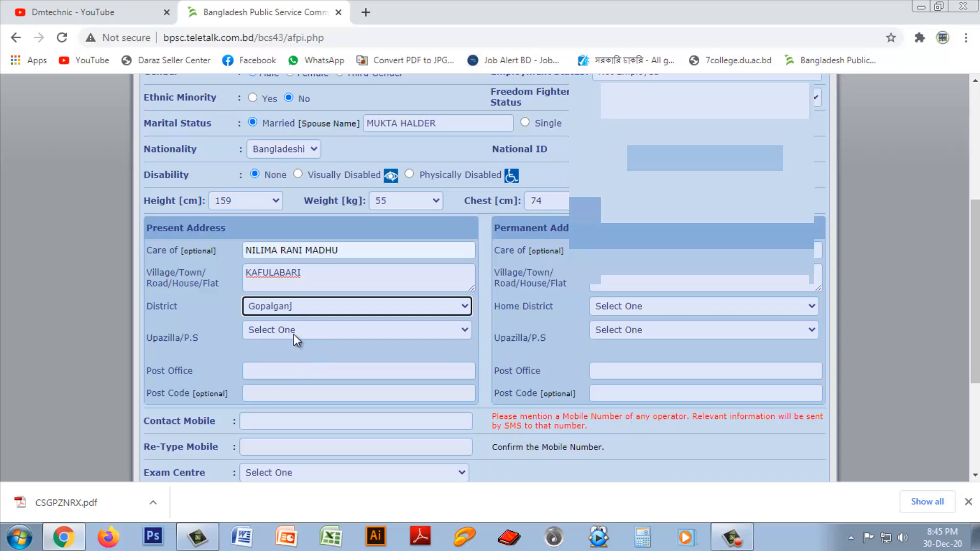
click(292, 334)
click(288, 378)
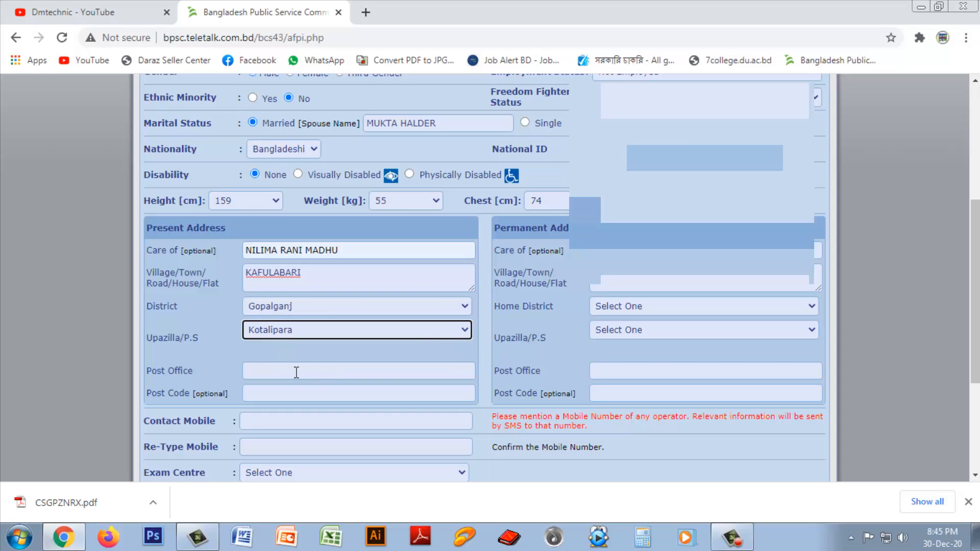
click(292, 372)
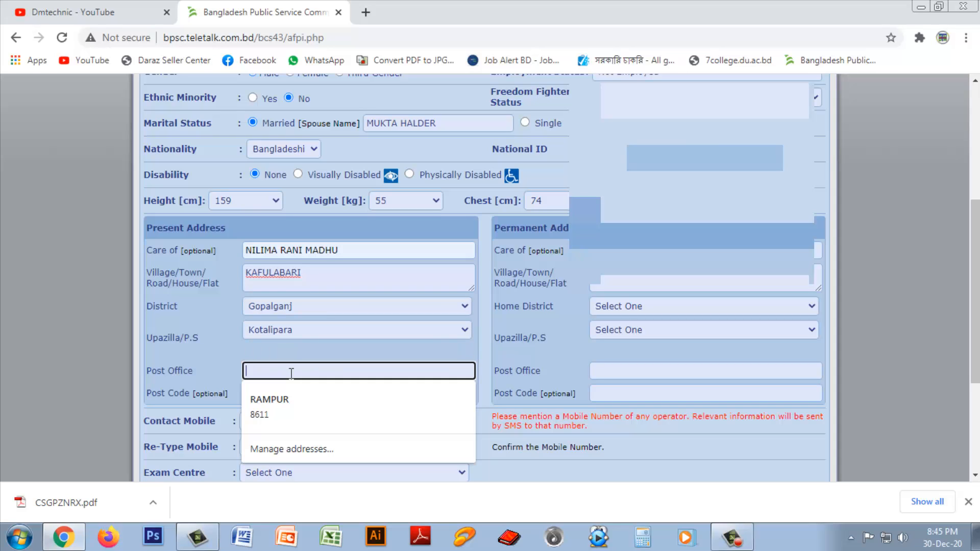
text(RAMSH)
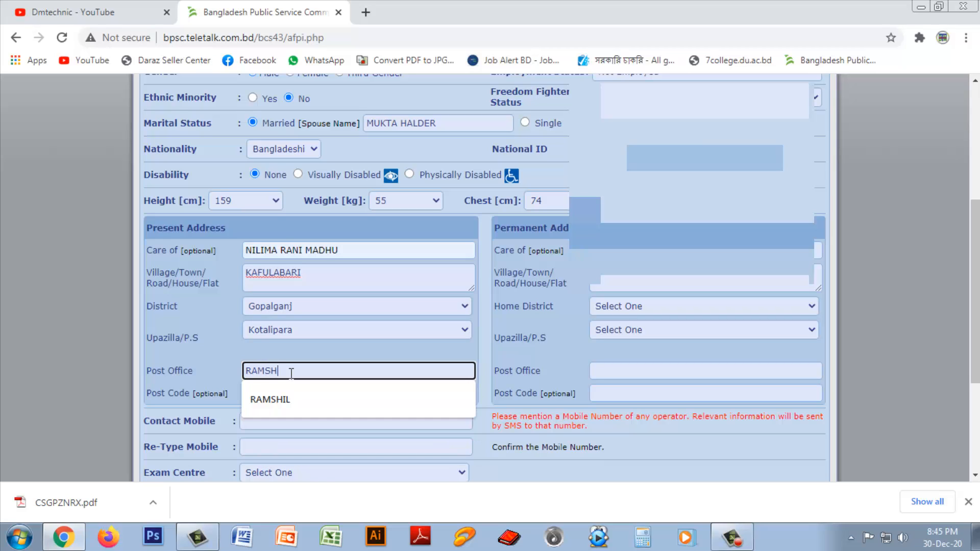
click(276, 399)
click(284, 394)
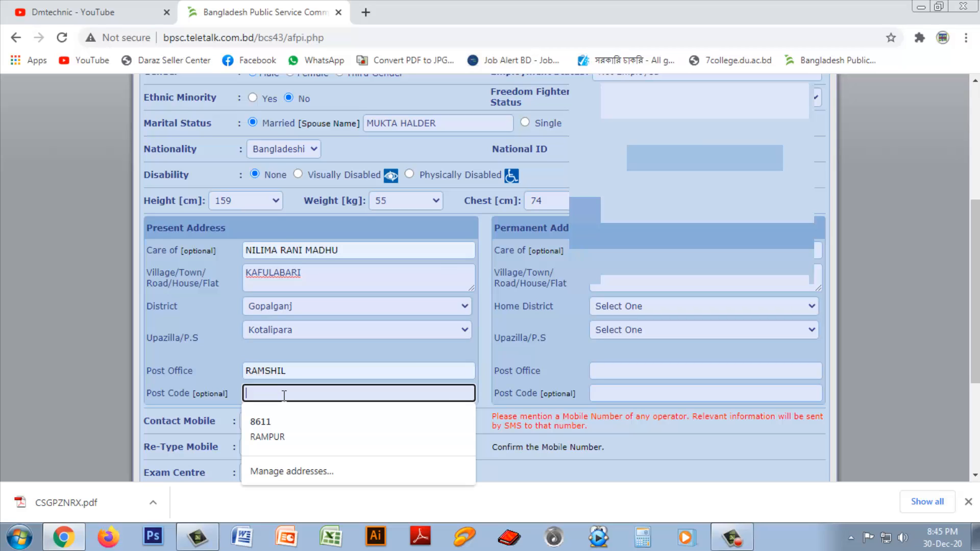
text(8110)
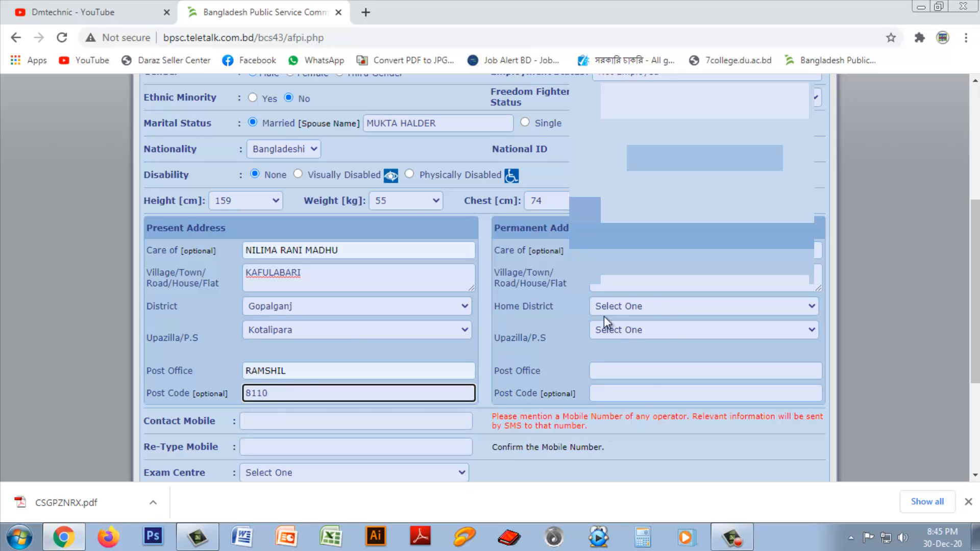
Step: Move through the permanent address fields and choose the same home district as the present address
scroll(918, 241, down, 1)
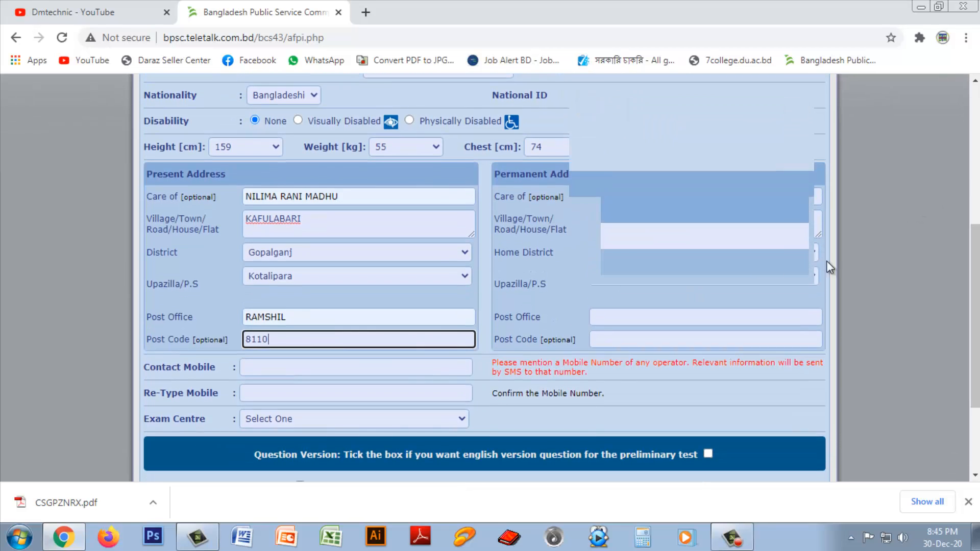
key(Tab)
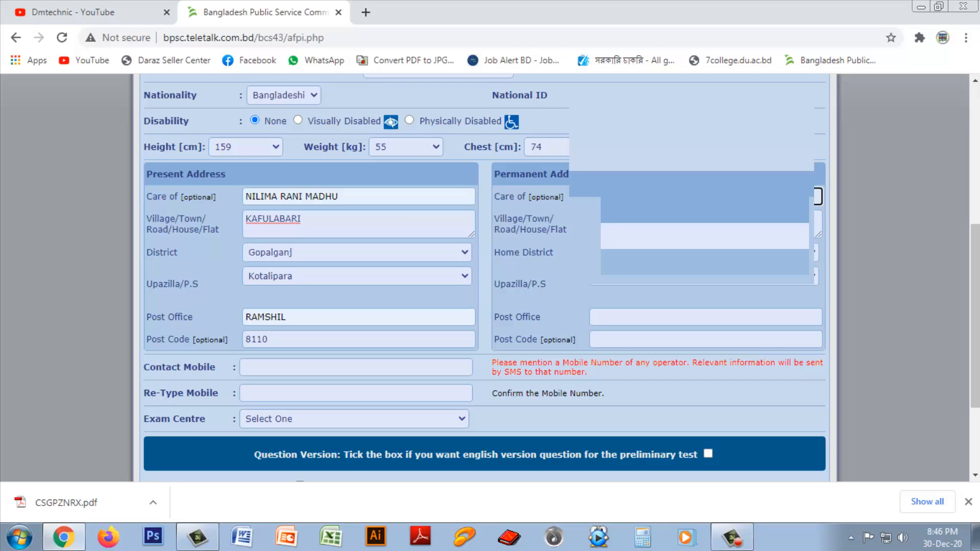
key(Tab)
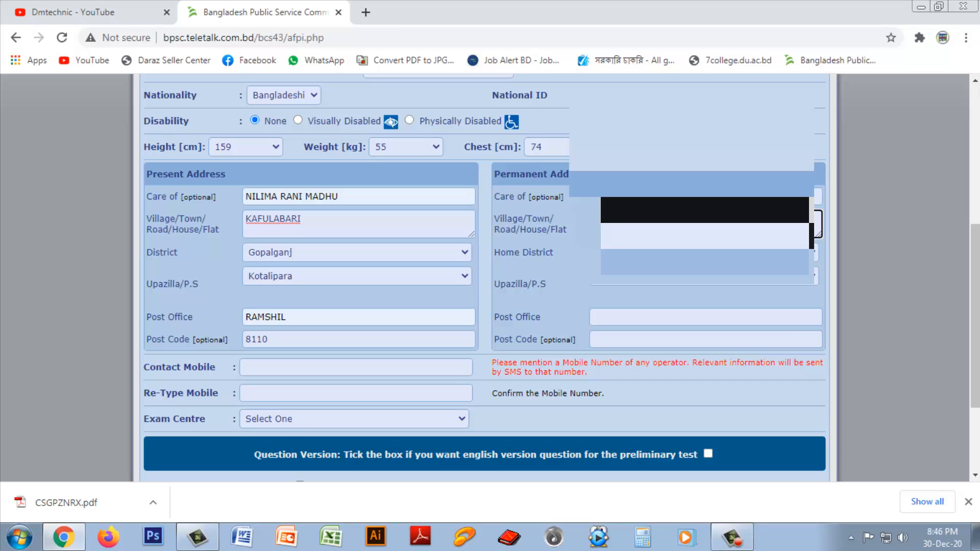
click(816, 252)
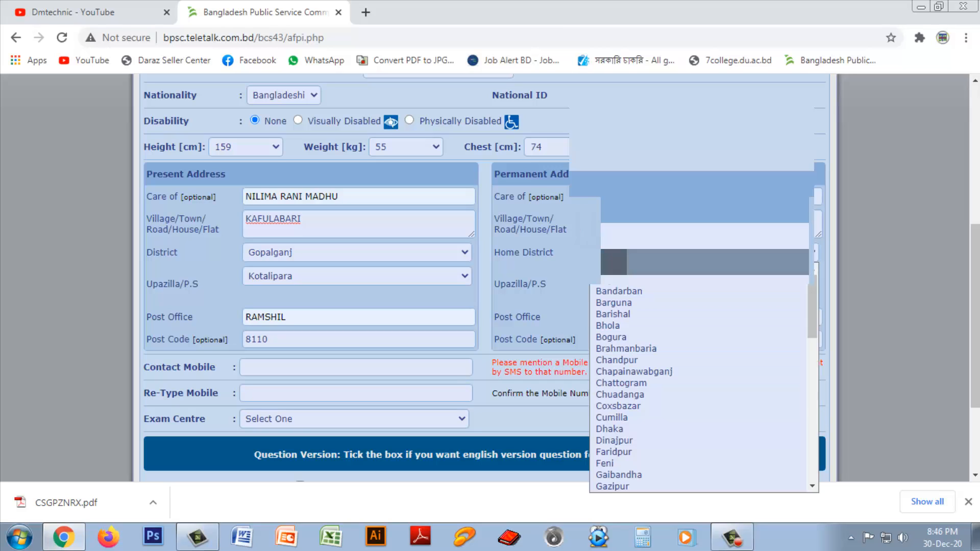
drag(816, 306, 819, 455)
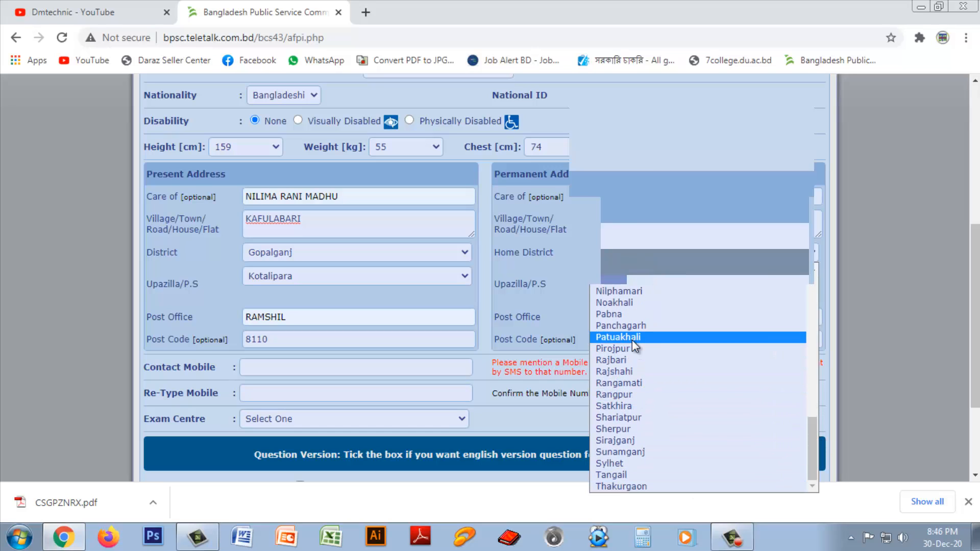
scroll(635, 346, up, 6)
click(633, 292)
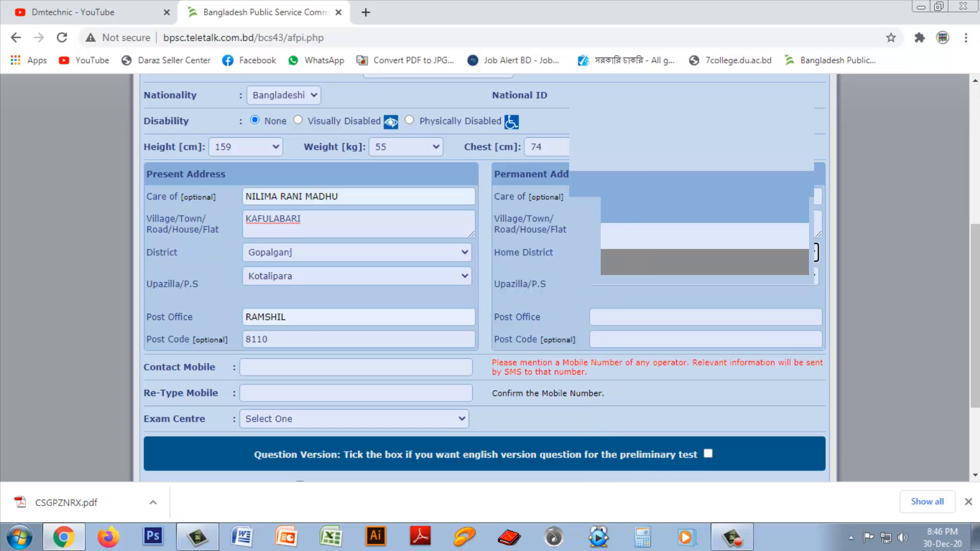
Step: Choose the permanent upazila and enter the same post office and post code
click(637, 278)
click(636, 326)
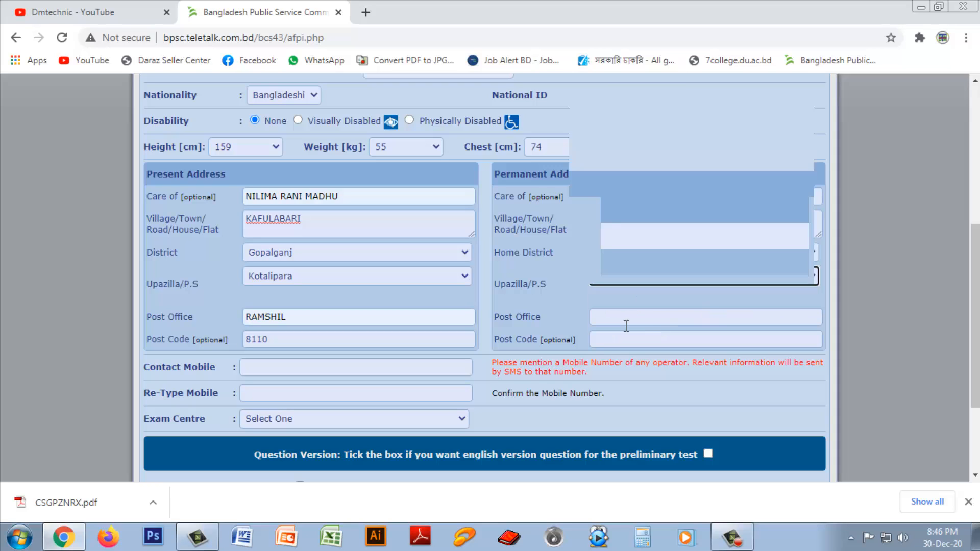
click(630, 316)
text(RAMSHIL)
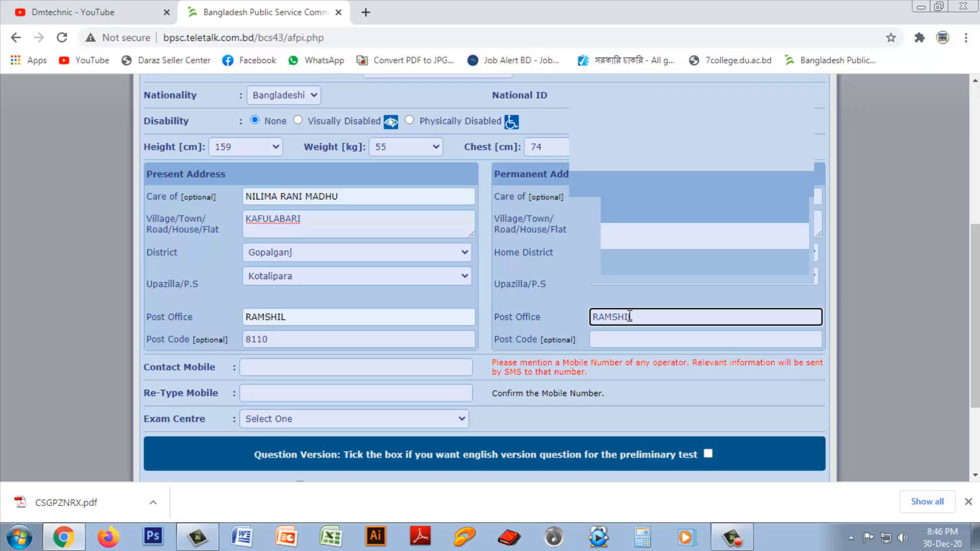
click(632, 340)
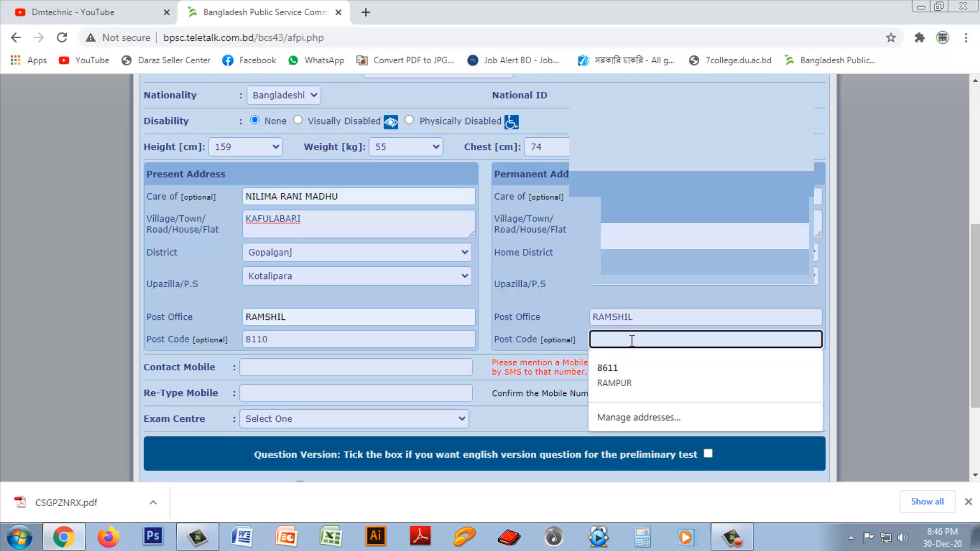
text(81)
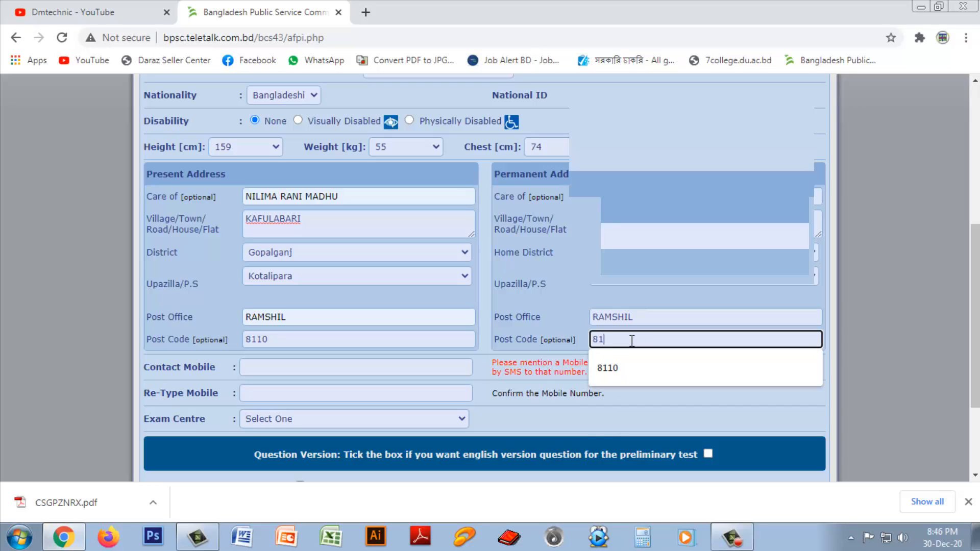
text(10)
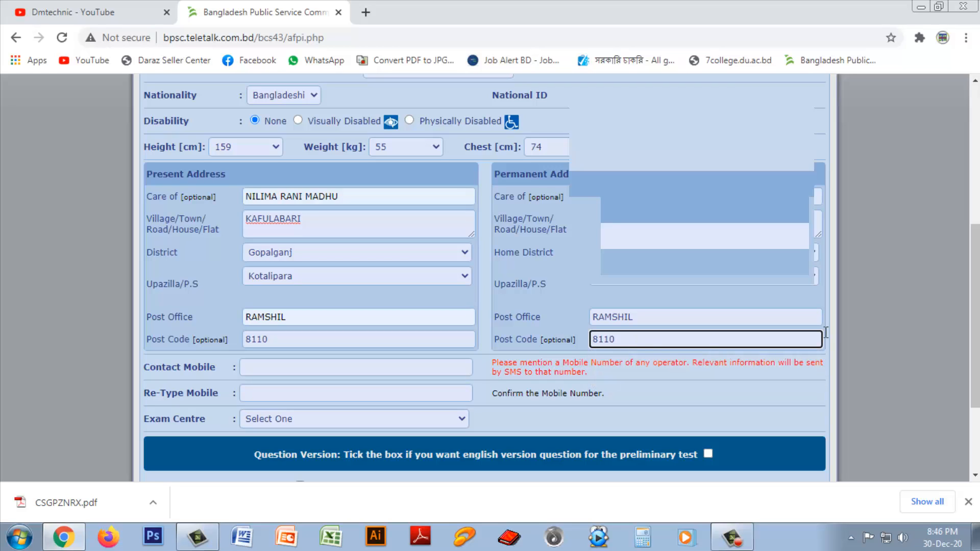
Step: Enter the contact mobile number and paste it into Re-Type Mobile to confirm
click(254, 366)
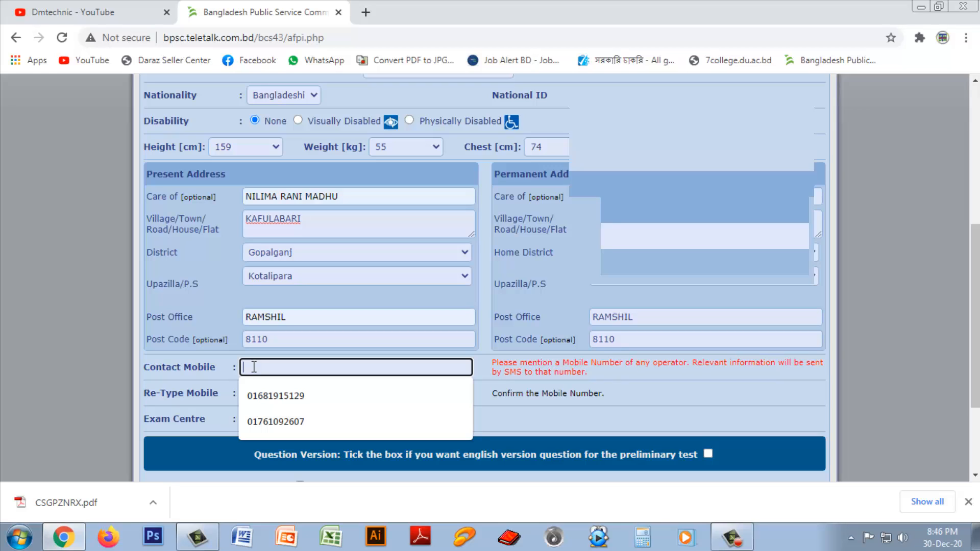
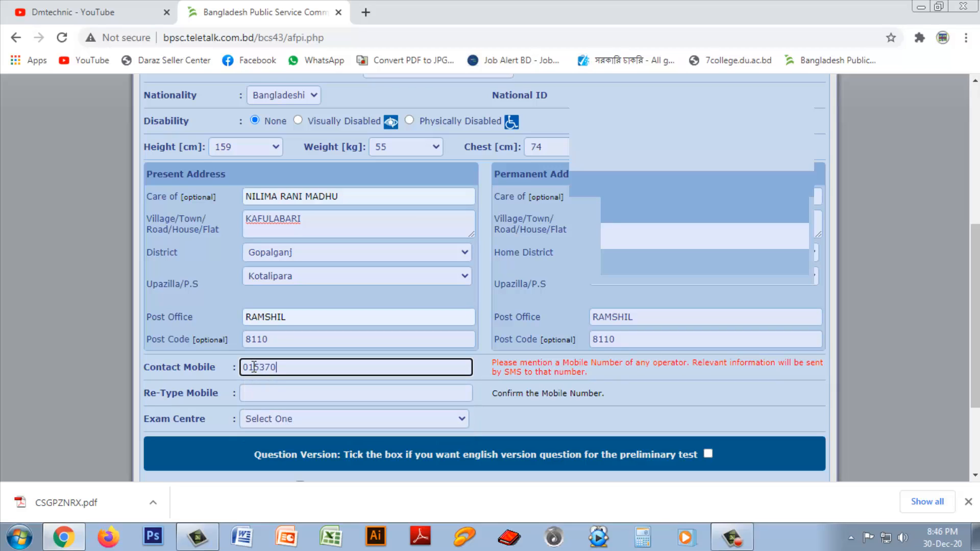
drag(307, 367, 241, 368)
key(ctrl+c)
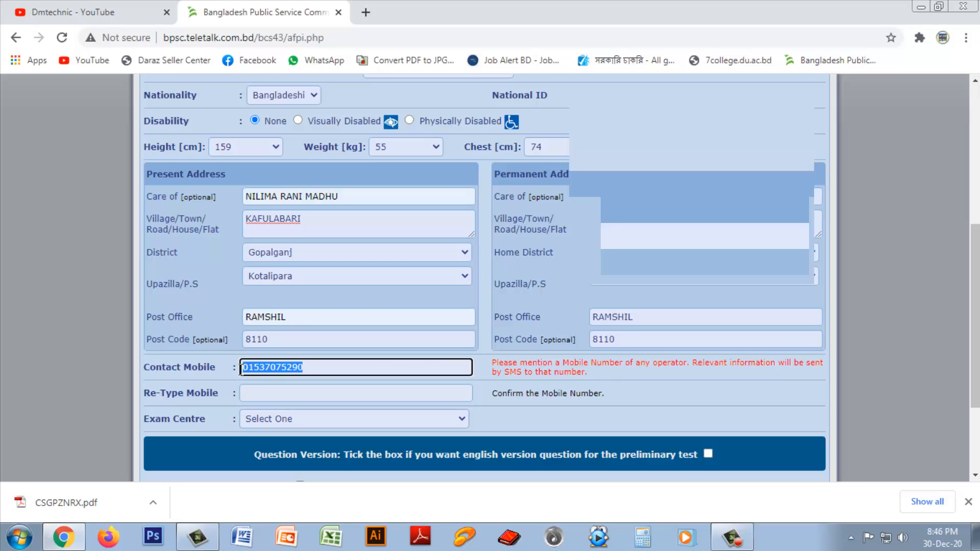
click(279, 393)
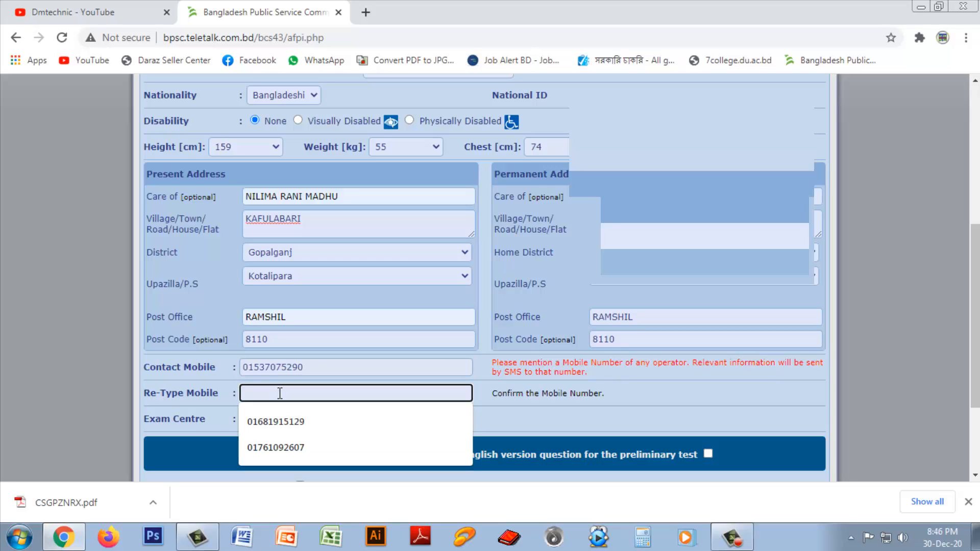
key(ctrl+v)
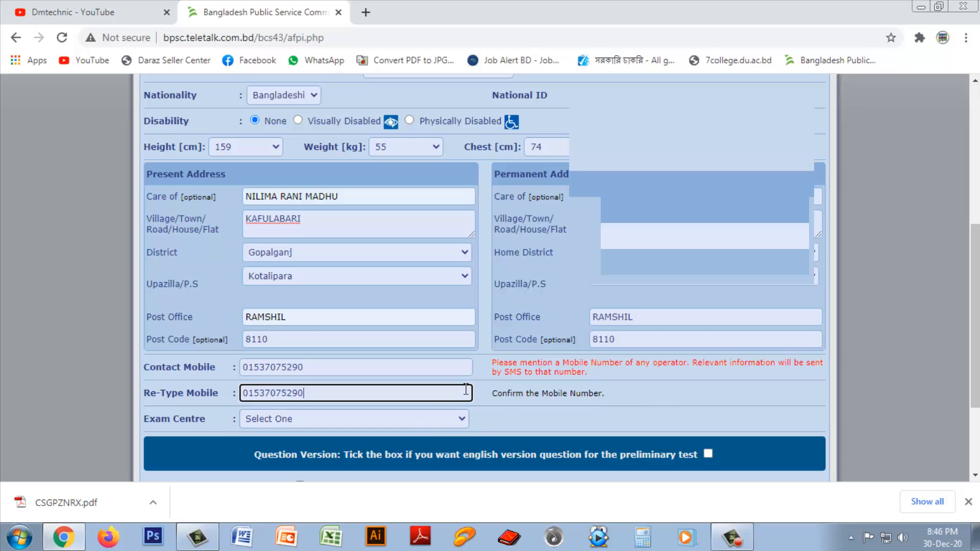
Step: Set the Exam Centre to DHAKA
click(321, 419)
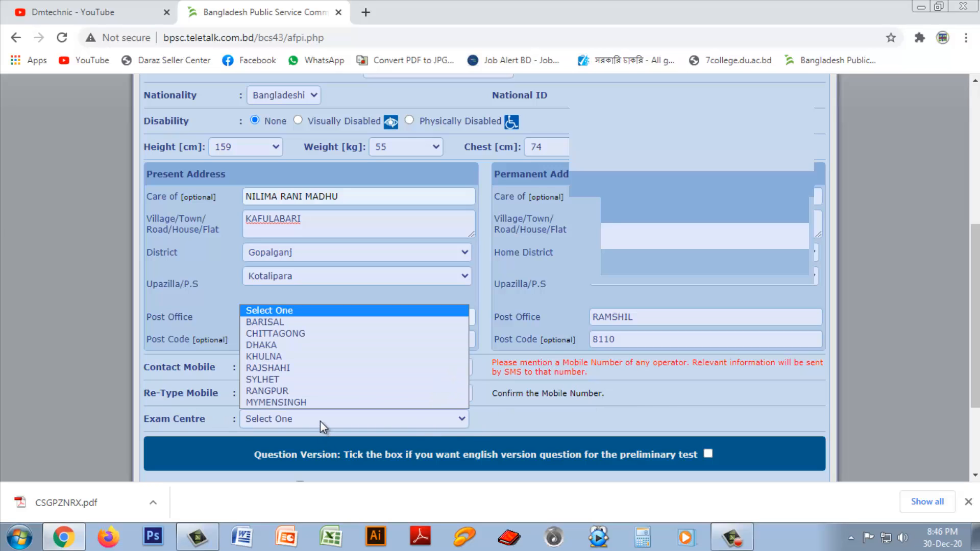
click(287, 346)
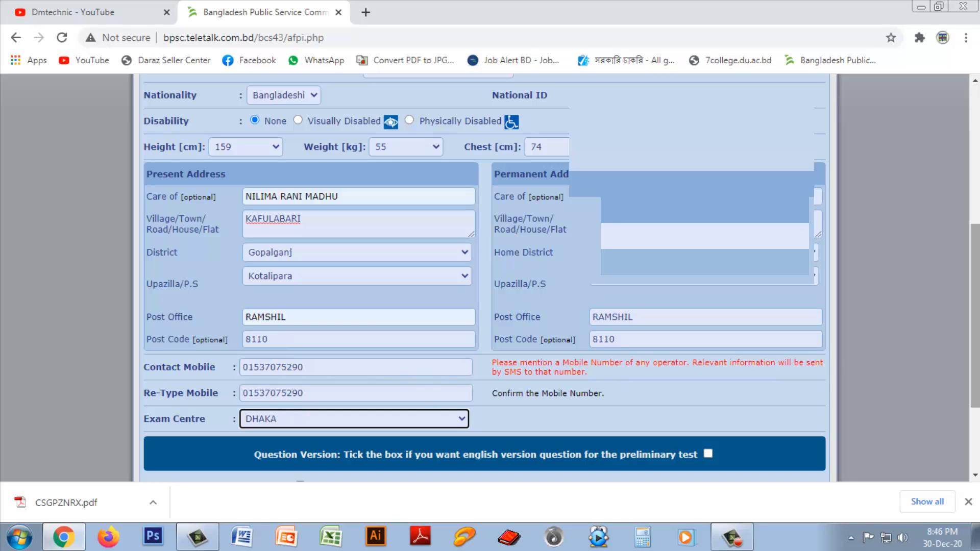
scroll(975, 263, up, 1)
scroll(976, 263, down, 3)
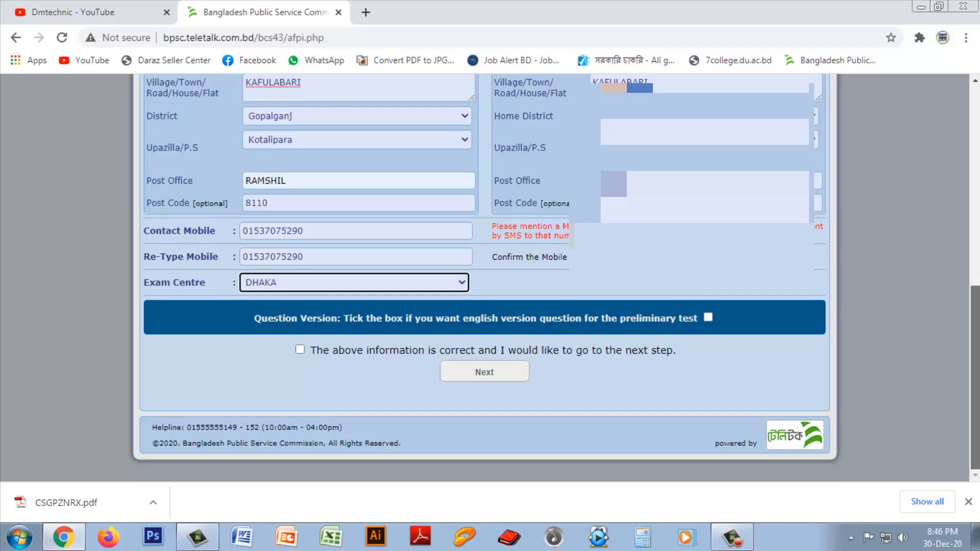
Step: Review the Part-1 form and tick the 'information is correct' confirmation box
scroll(484, 278, up, 9)
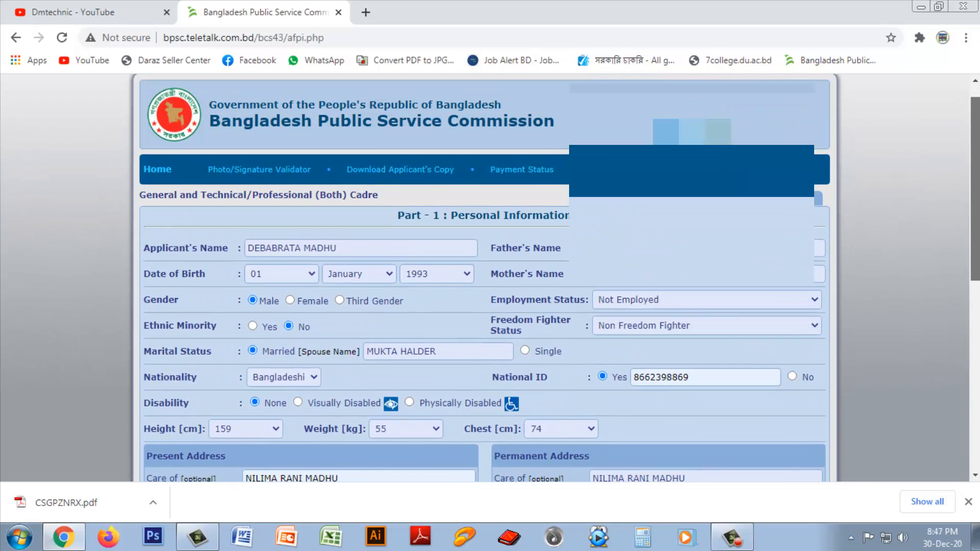
scroll(485, 278, down, 5)
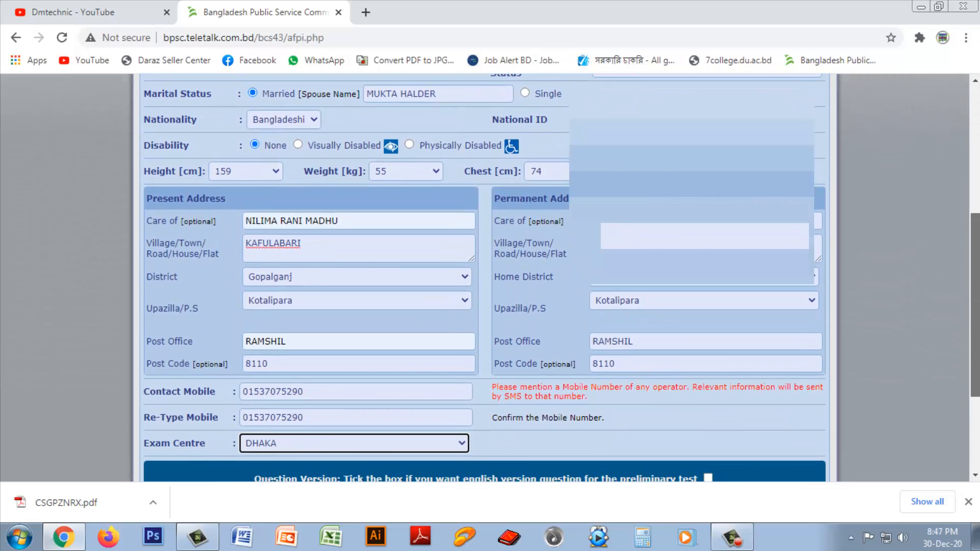
drag(977, 285, 977, 220)
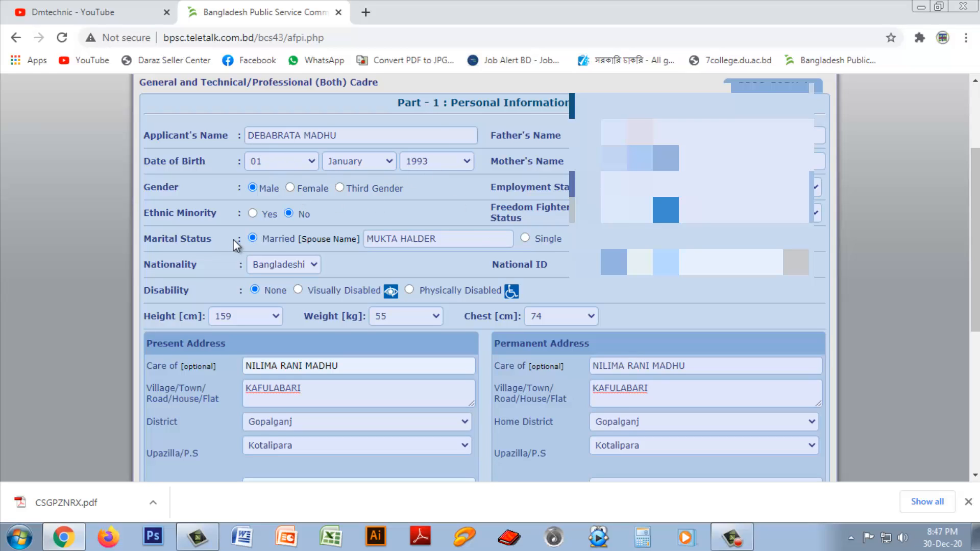
drag(970, 199, 970, 279)
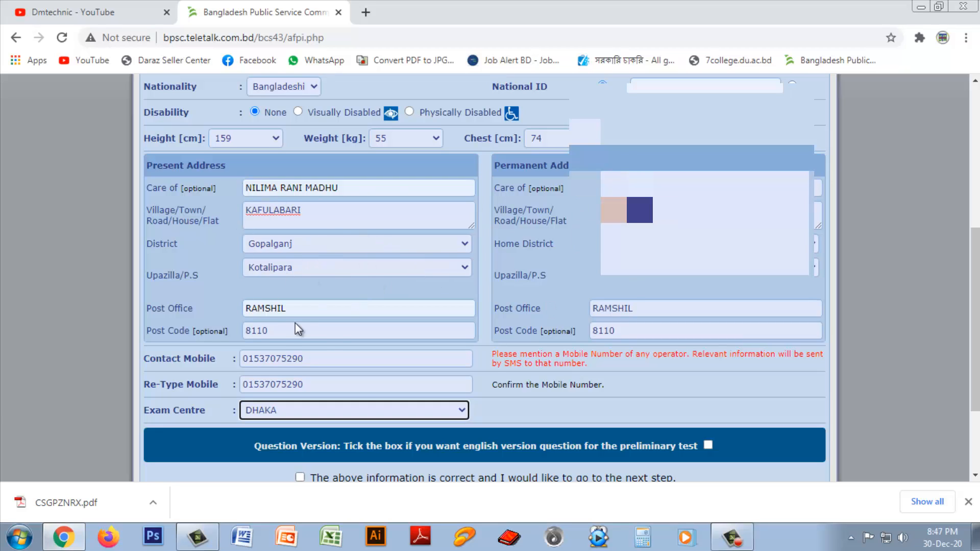
scroll(403, 411, down, 3)
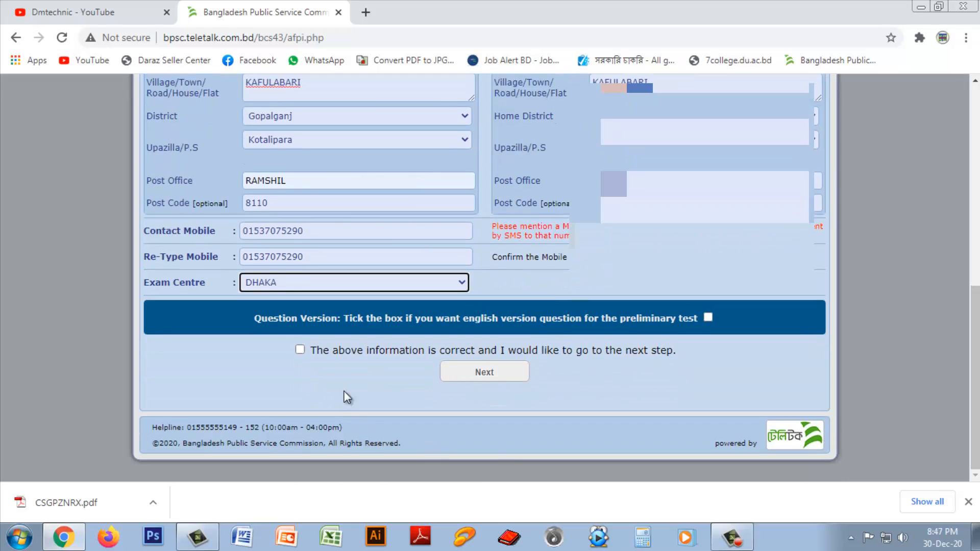
click(300, 350)
Step: Submit Part-1 to reach Part 2, then return with Previous to edit personal details
click(480, 373)
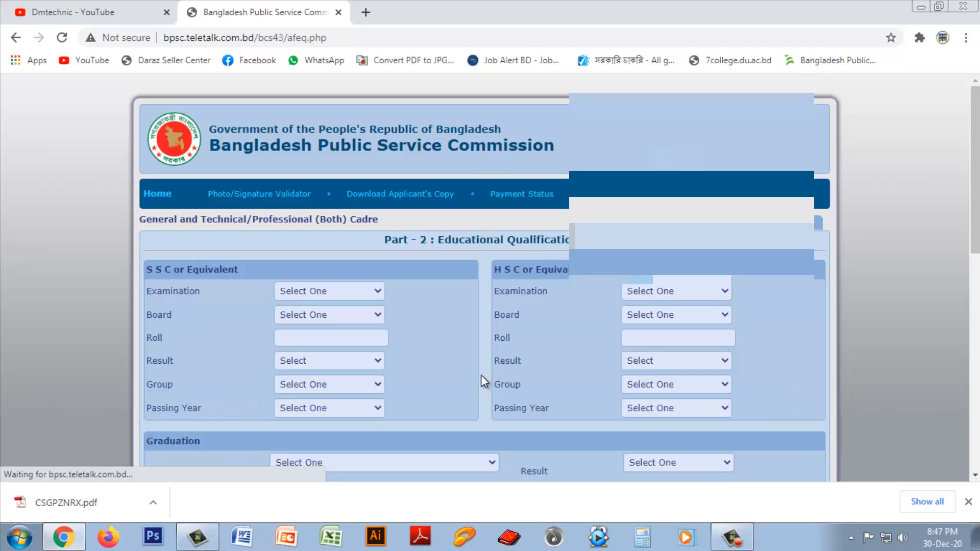
scroll(481, 374, down, 11)
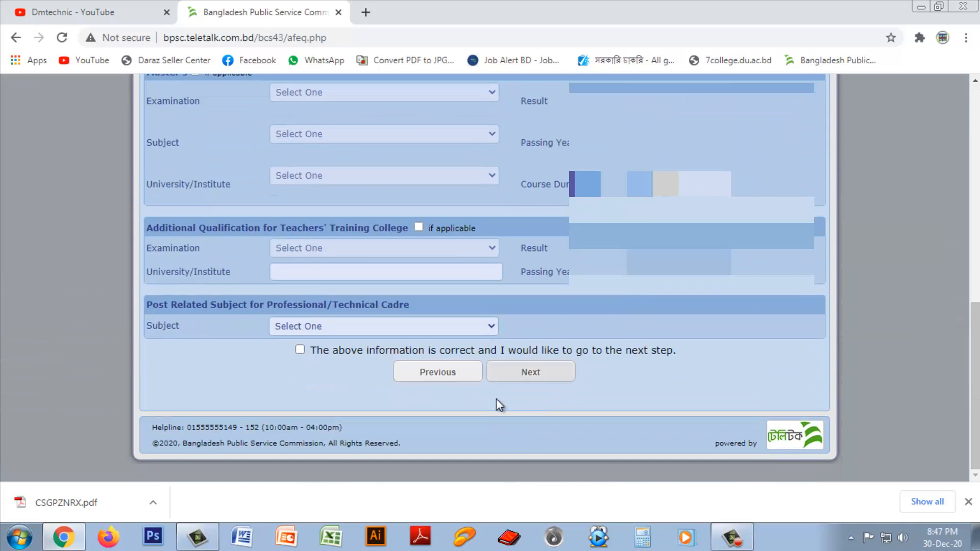
click(433, 376)
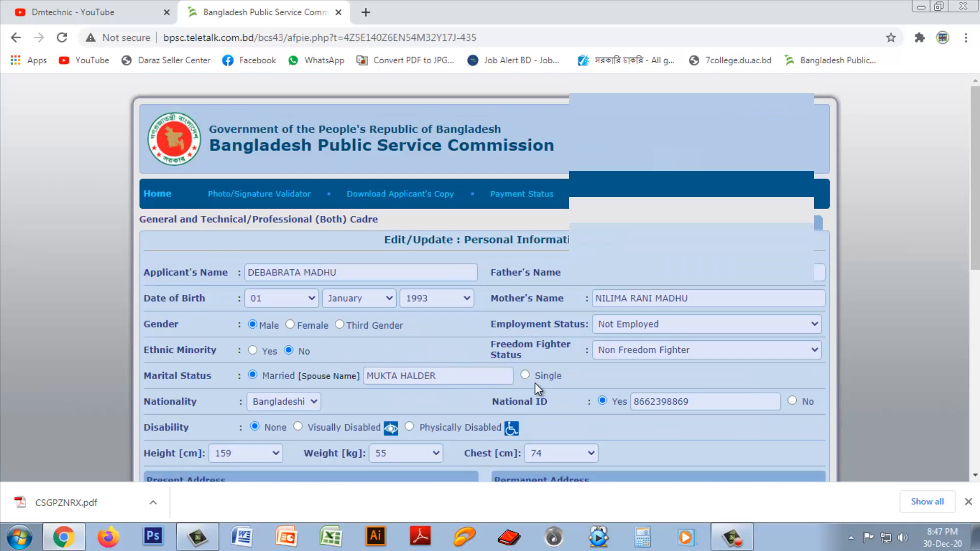
Step: Tick 'The above information is correct and I would like to update' and continue to Educational Qualifications
scroll(534, 383, down, 5)
scroll(534, 383, down, 3)
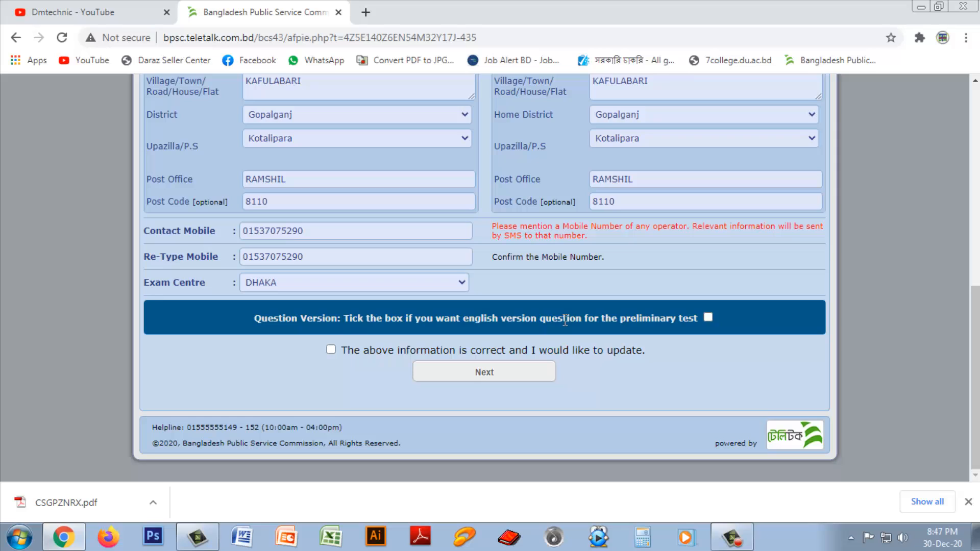
click(332, 350)
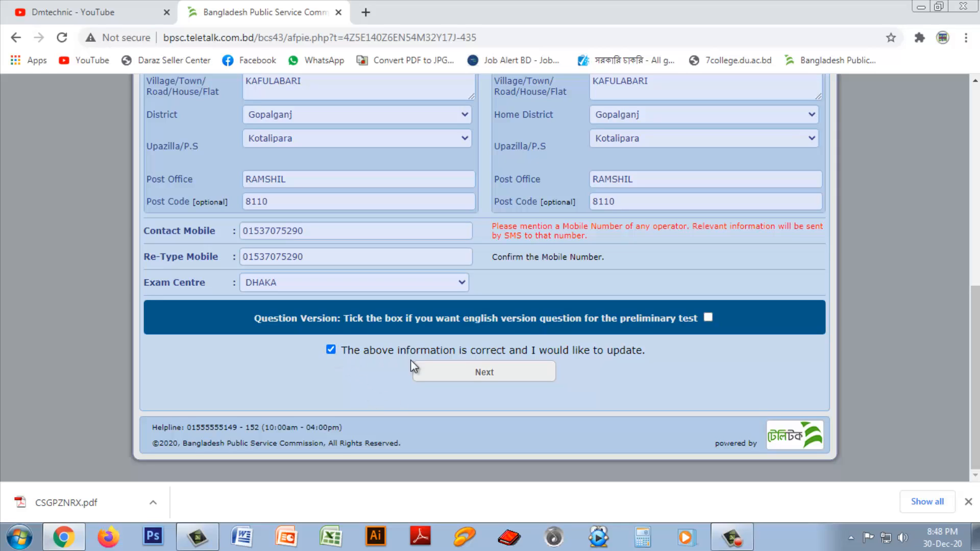
click(482, 370)
Step: Fill SSC: board Dhaka, roll from autofill, GPA 4.56 on scale 5, Science, passing year 2007
scroll(426, 338, down, 8)
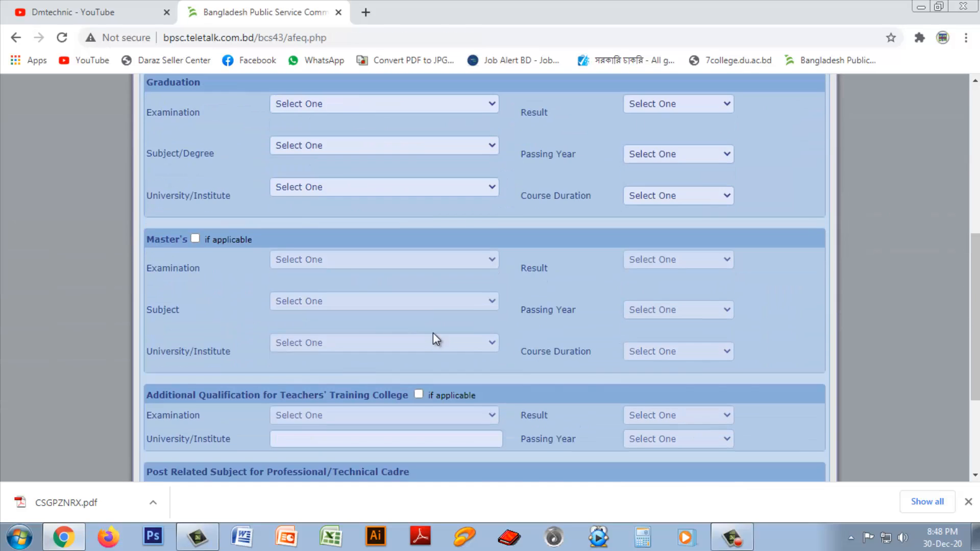
drag(974, 366, 953, 187)
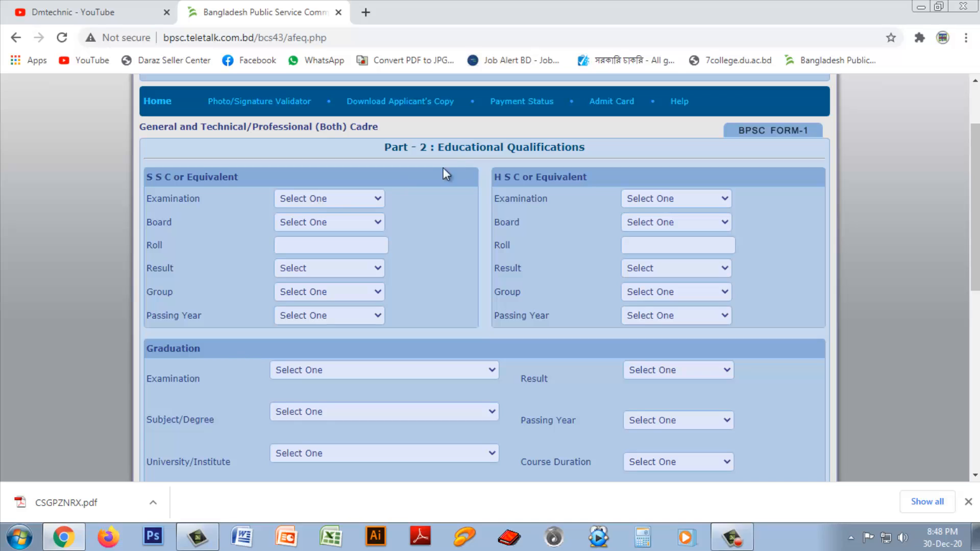
click(318, 201)
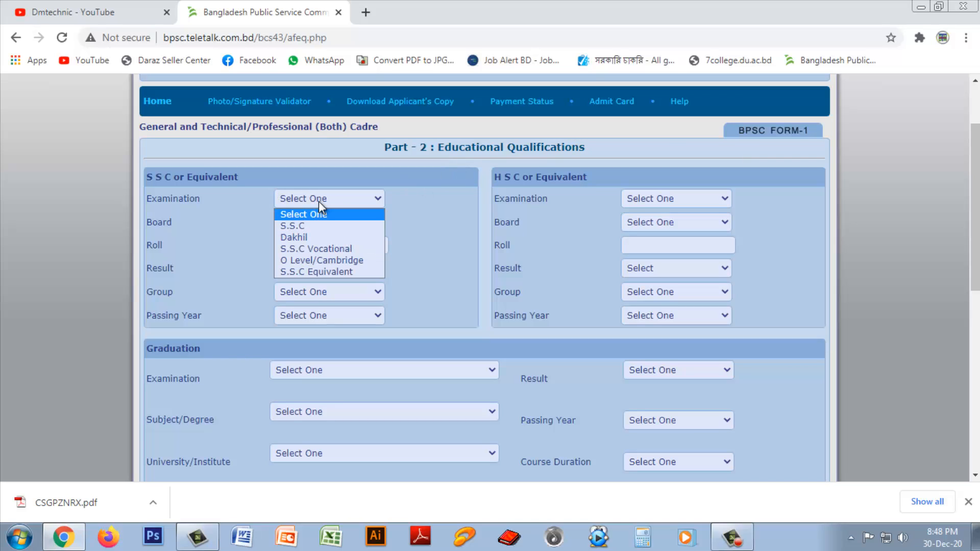
click(308, 228)
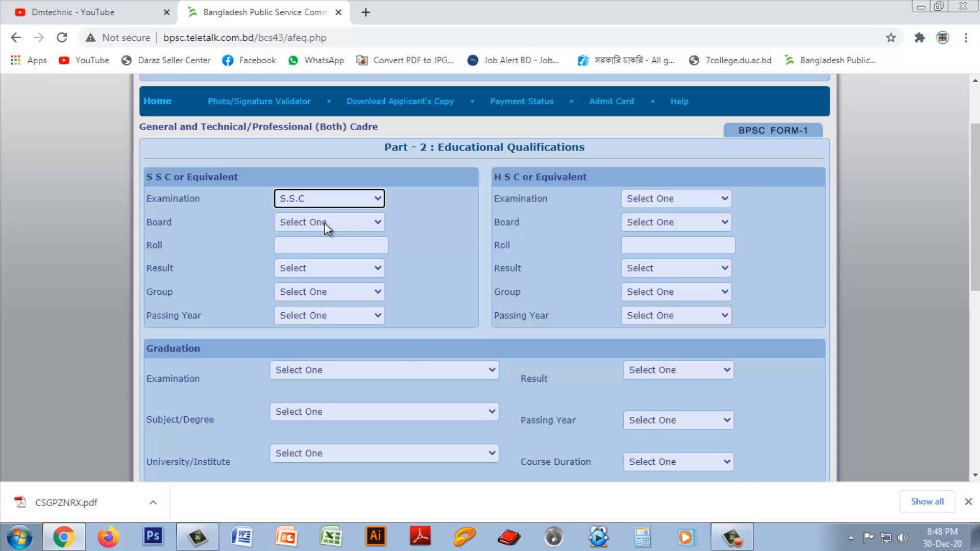
click(324, 223)
click(306, 249)
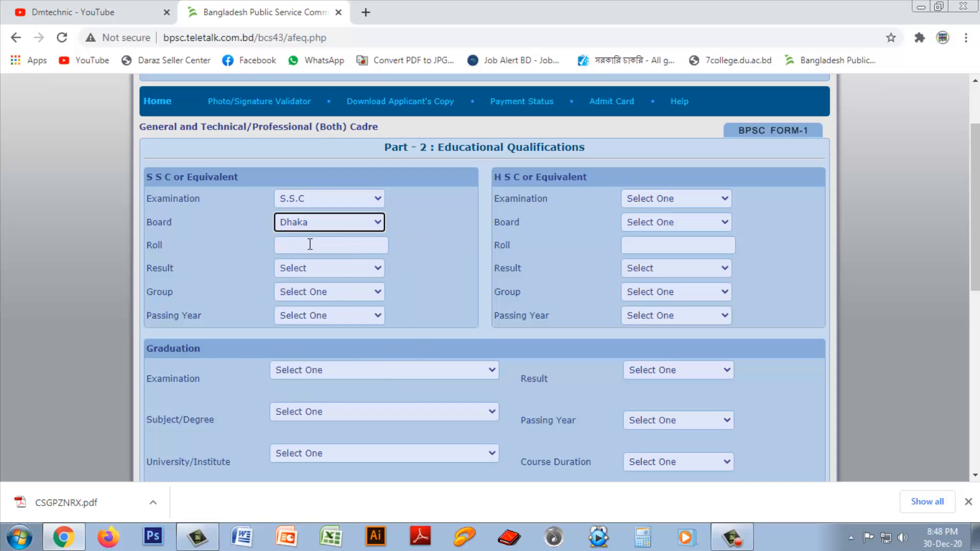
click(309, 244)
click(298, 270)
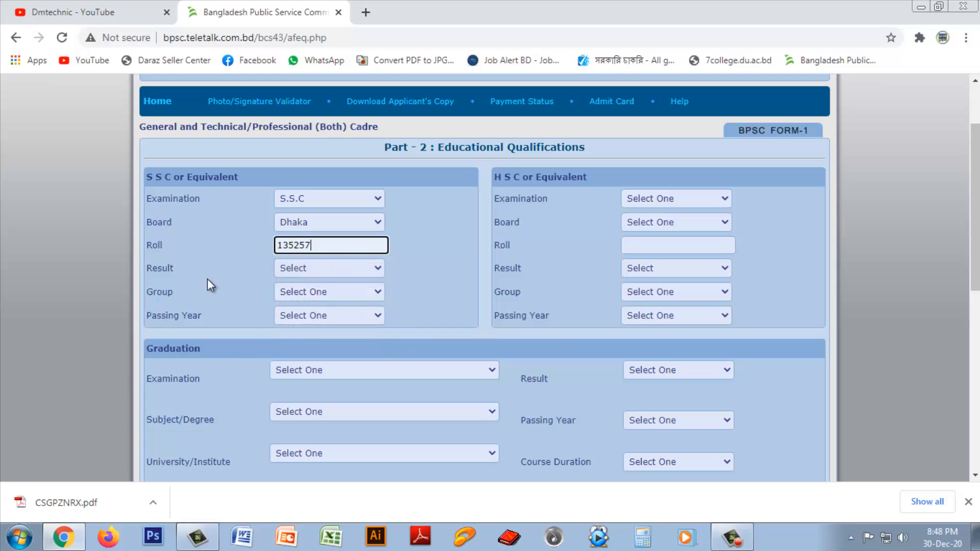
click(310, 270)
click(321, 341)
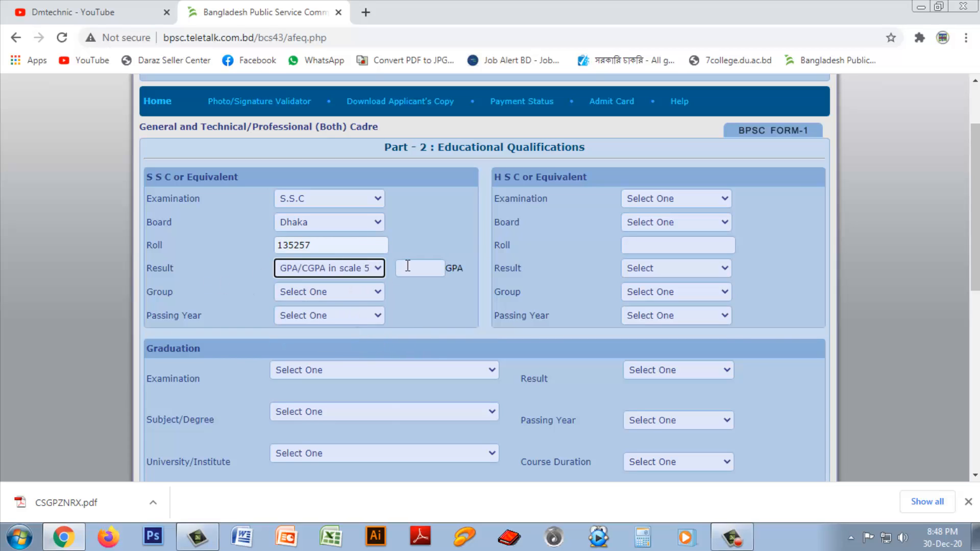
click(408, 267)
click(421, 294)
click(323, 291)
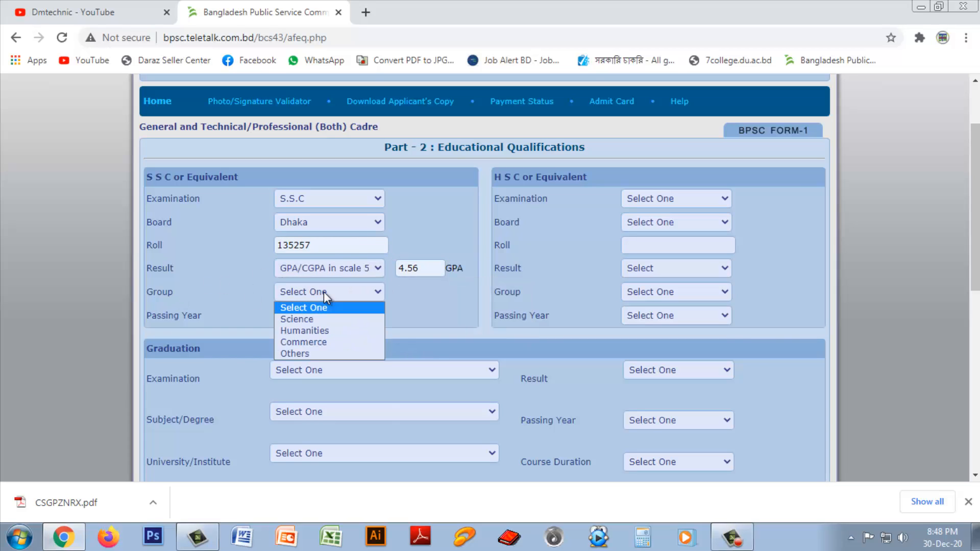
click(312, 319)
click(311, 315)
scroll(357, 227, down, 1)
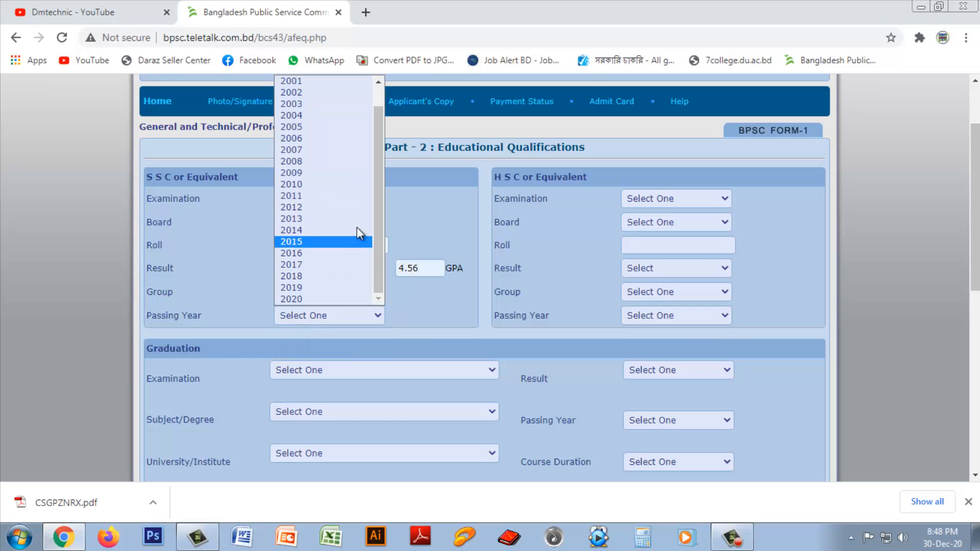
click(304, 150)
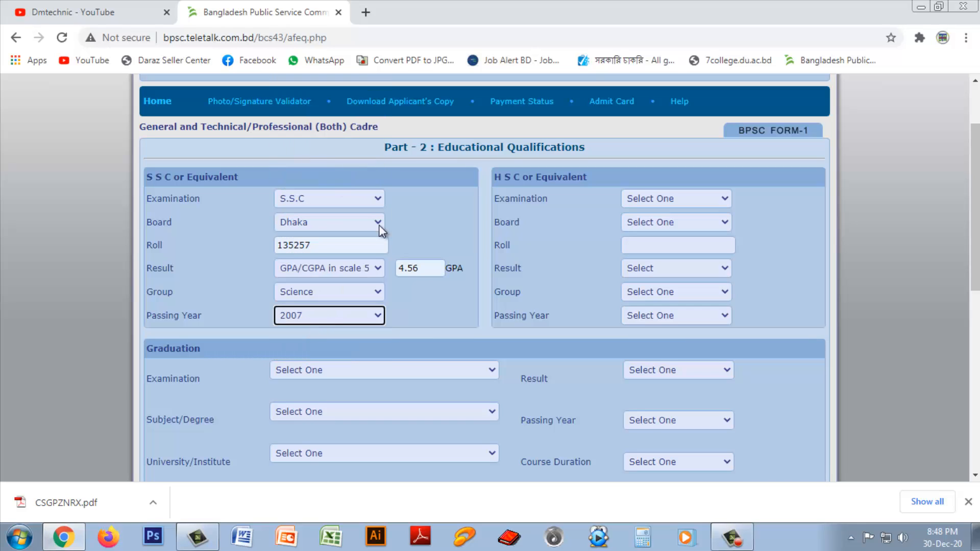
Step: Fill HSC: board Dhaka, roll from autofill, GPA 3.80 on scale 5, Science, passing year 2009
click(639, 199)
click(659, 224)
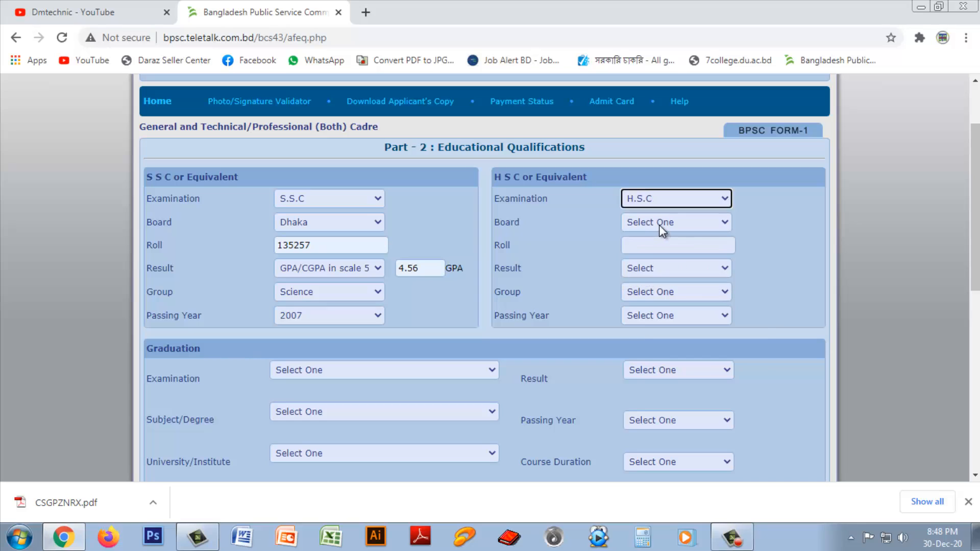
click(659, 225)
click(651, 250)
click(653, 245)
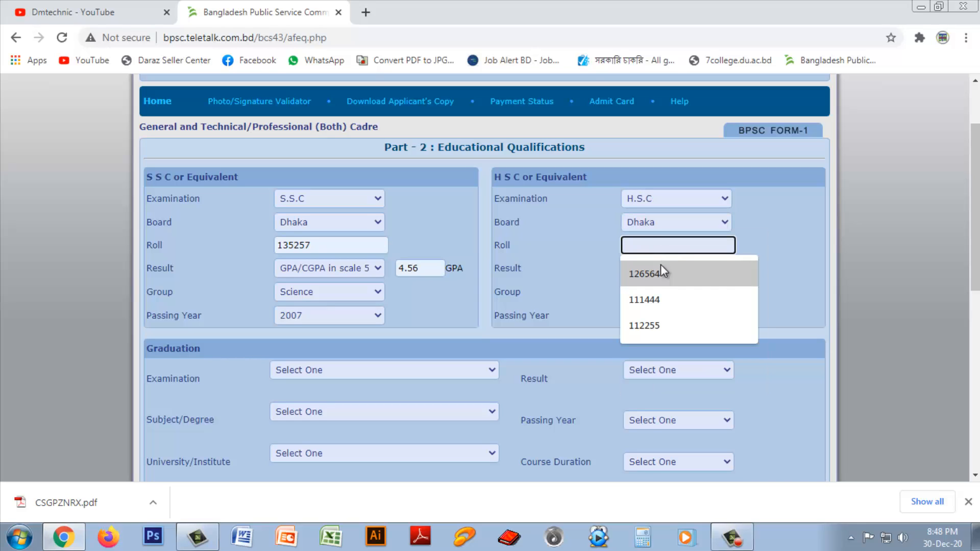
click(658, 272)
click(660, 274)
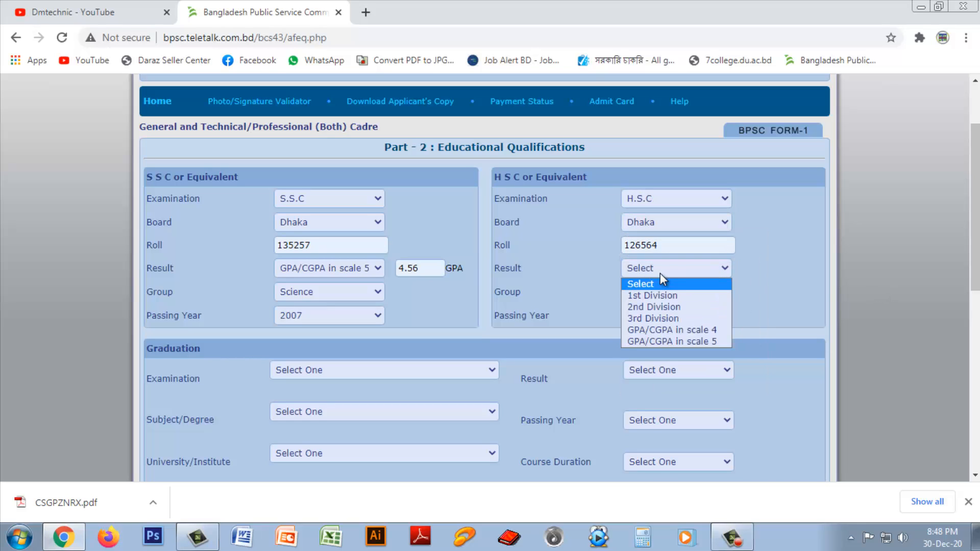
click(679, 340)
click(753, 273)
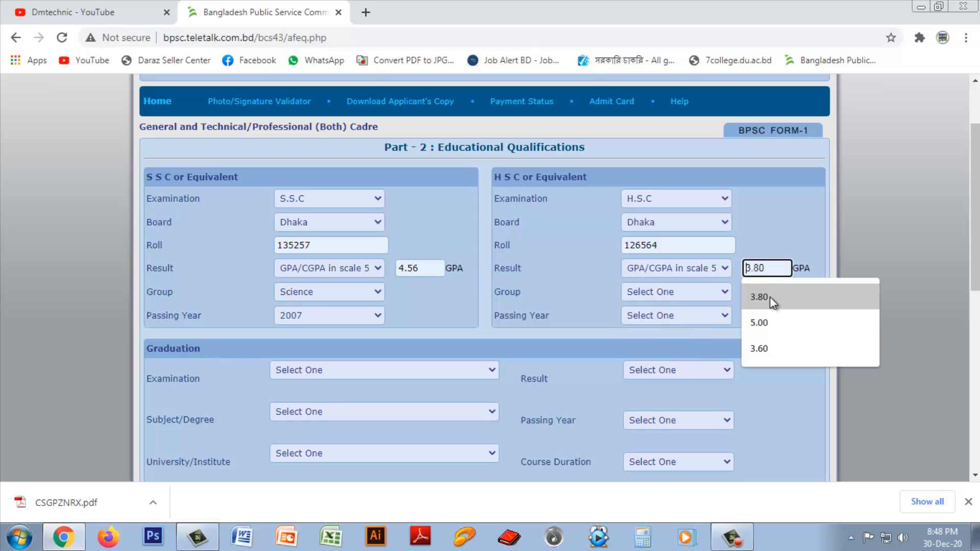
click(770, 296)
click(630, 295)
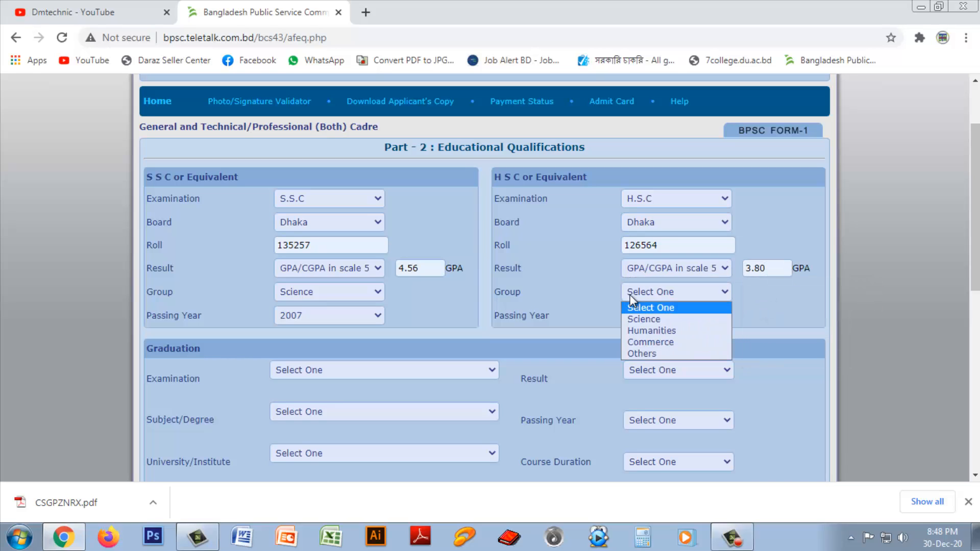
click(641, 316)
click(663, 318)
scroll(720, 240, down, 1)
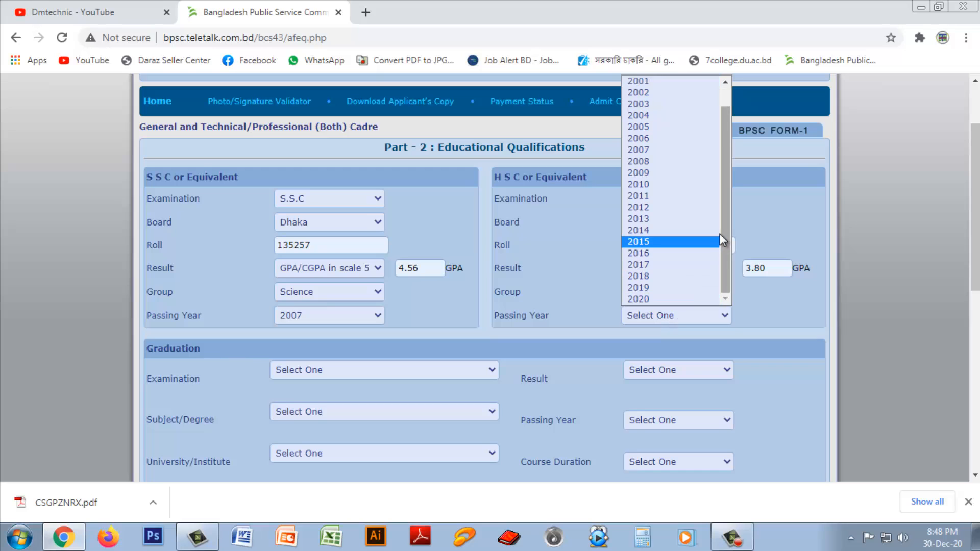
click(659, 173)
drag(975, 285, 976, 337)
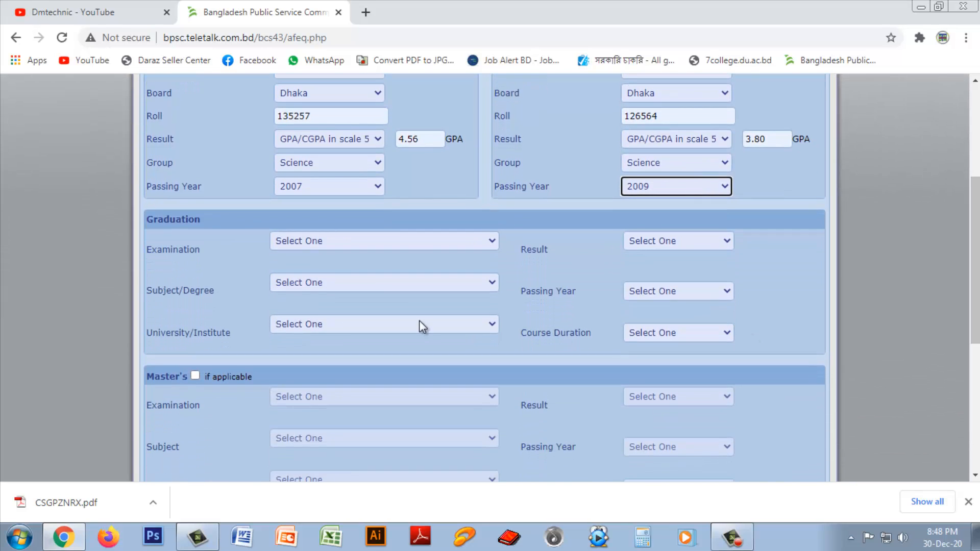
Step: Choose Honours in Chemistry [113] at Dhaka University as the graduation degree
click(327, 243)
click(300, 304)
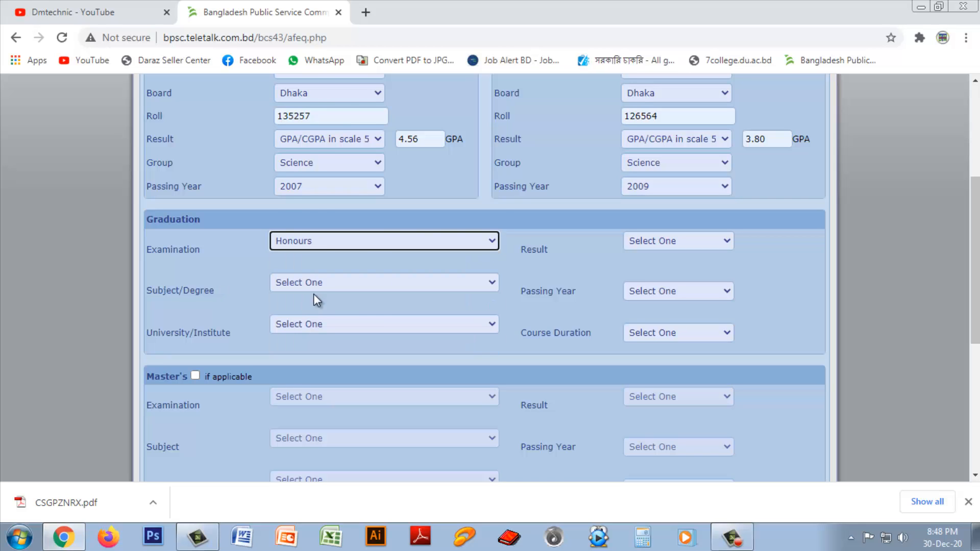
click(338, 284)
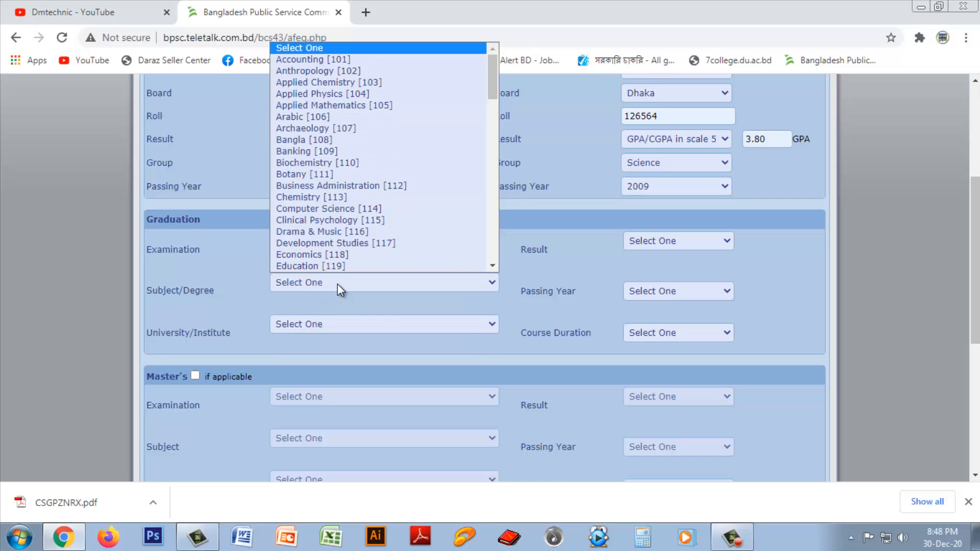
click(307, 199)
click(327, 328)
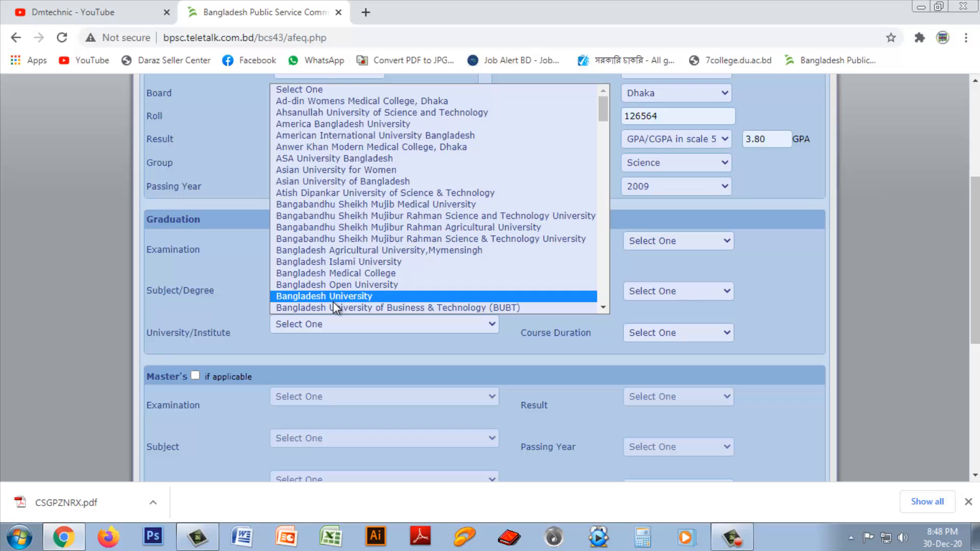
key(d)
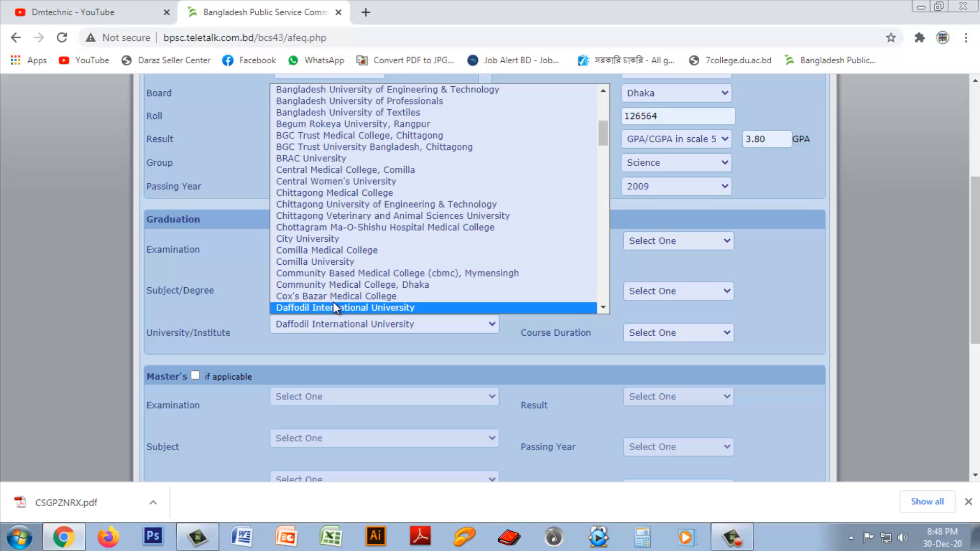
key(h)
key(d)
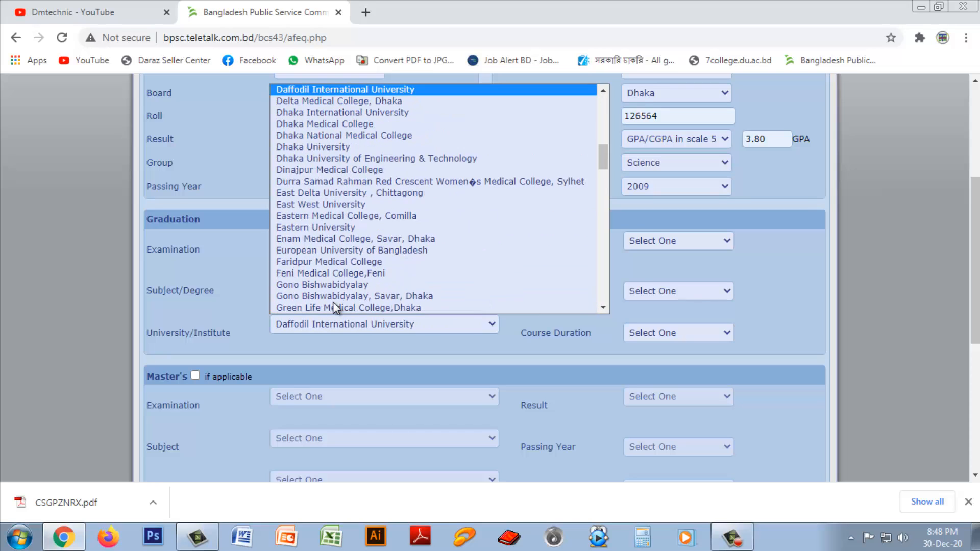
click(337, 148)
Step: Record the graduation result as GPA 2.75 on scale 4, passed 2015, 04 Years duration
click(672, 240)
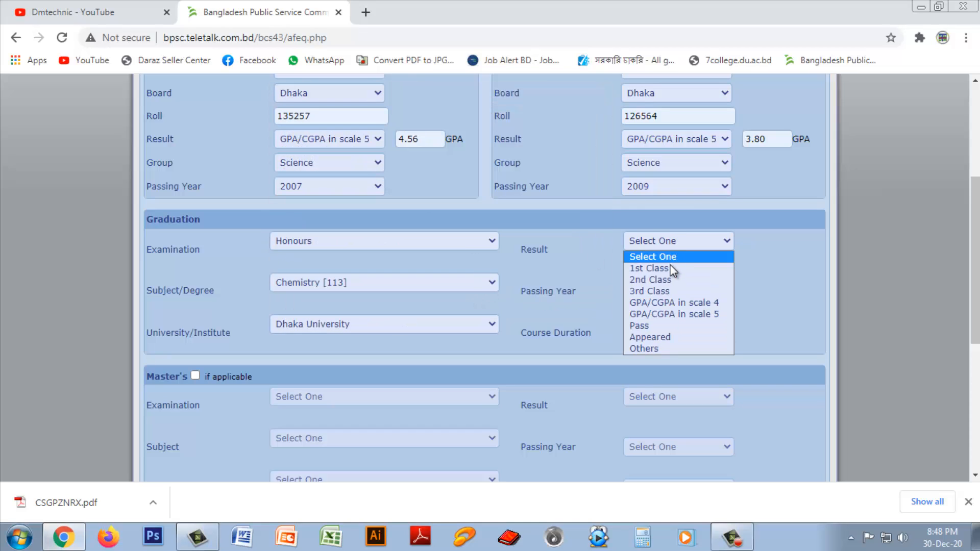
click(676, 302)
click(758, 245)
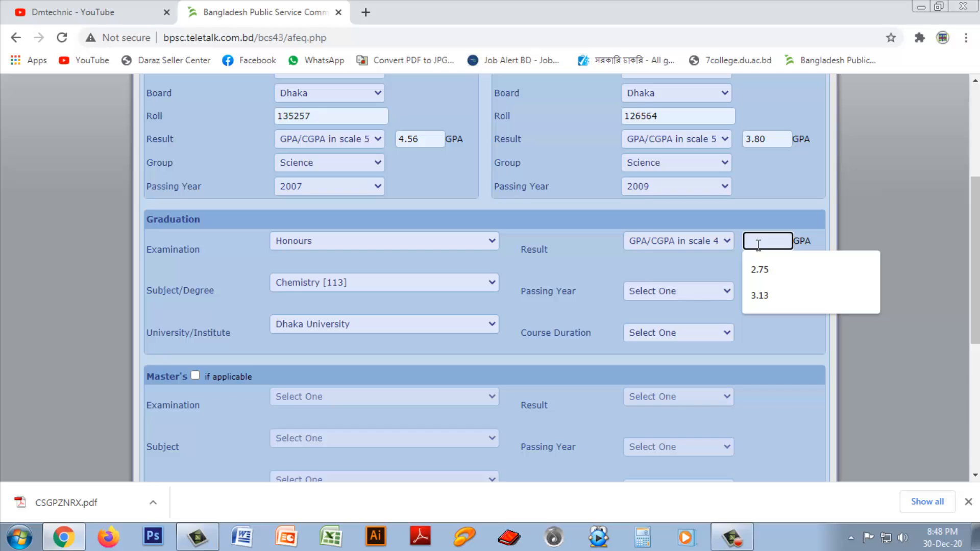
click(754, 266)
click(680, 291)
scroll(713, 204, down, 1)
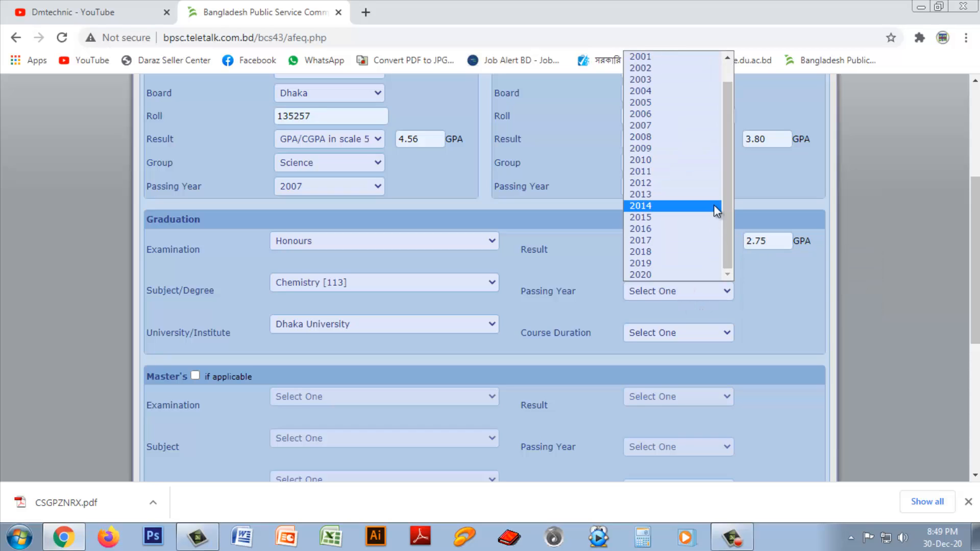
click(664, 216)
click(667, 333)
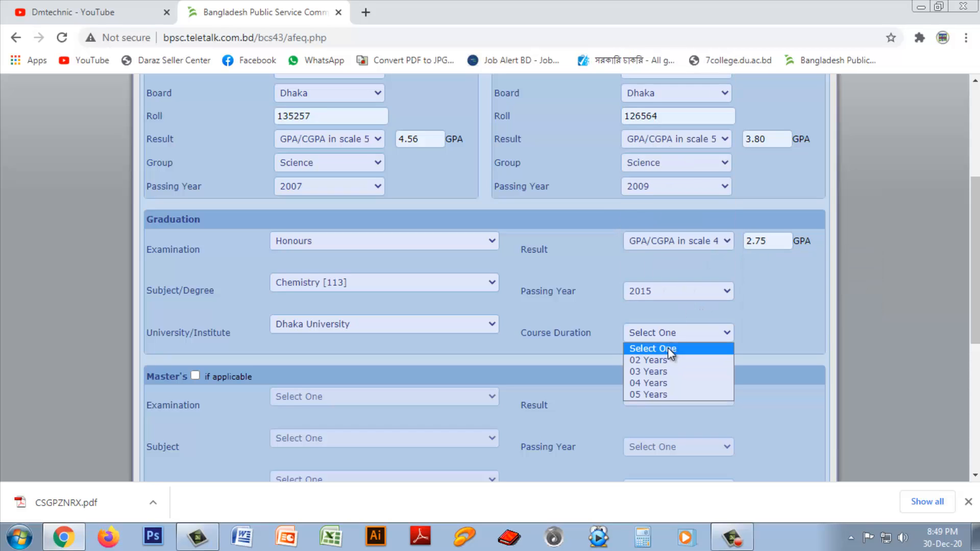
click(654, 383)
scroll(970, 293, down, 3)
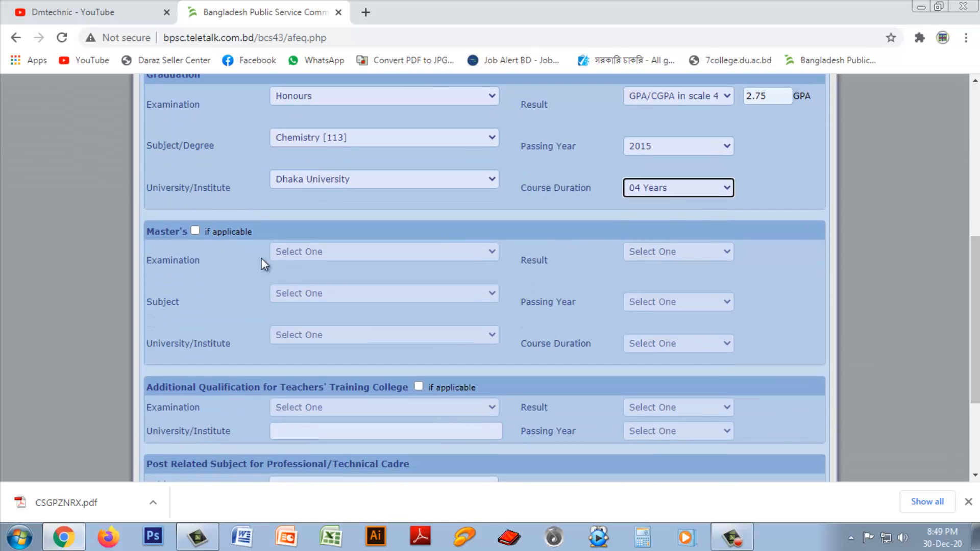
Step: Mark Master's as applicable and choose M.Sc/M.S in Chemistry [113] at Dhaka University
click(195, 230)
click(339, 251)
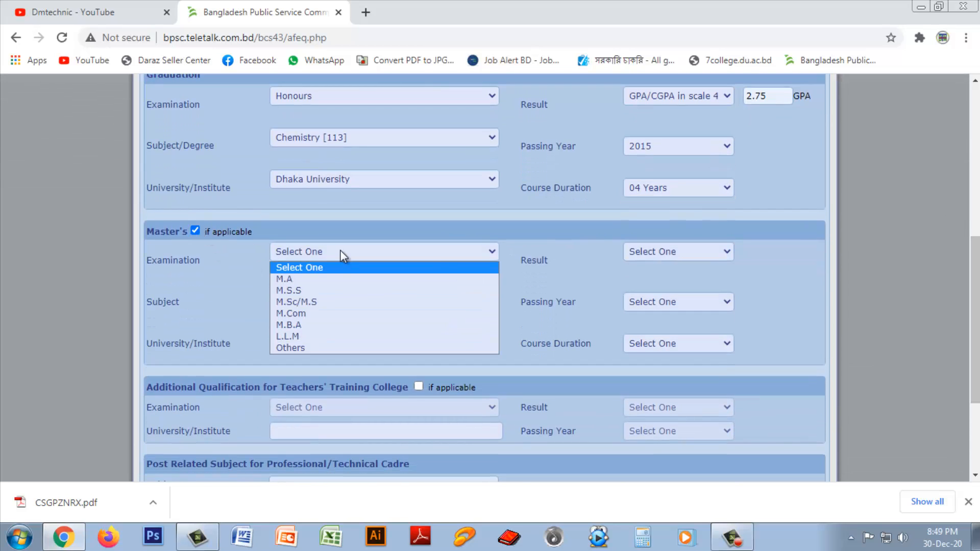
click(304, 303)
click(304, 293)
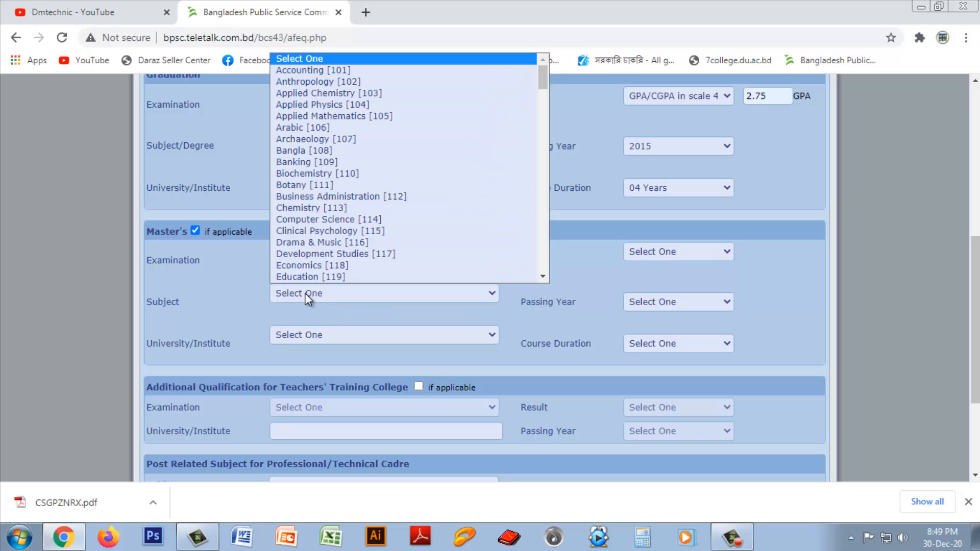
scroll(301, 220, down, 1)
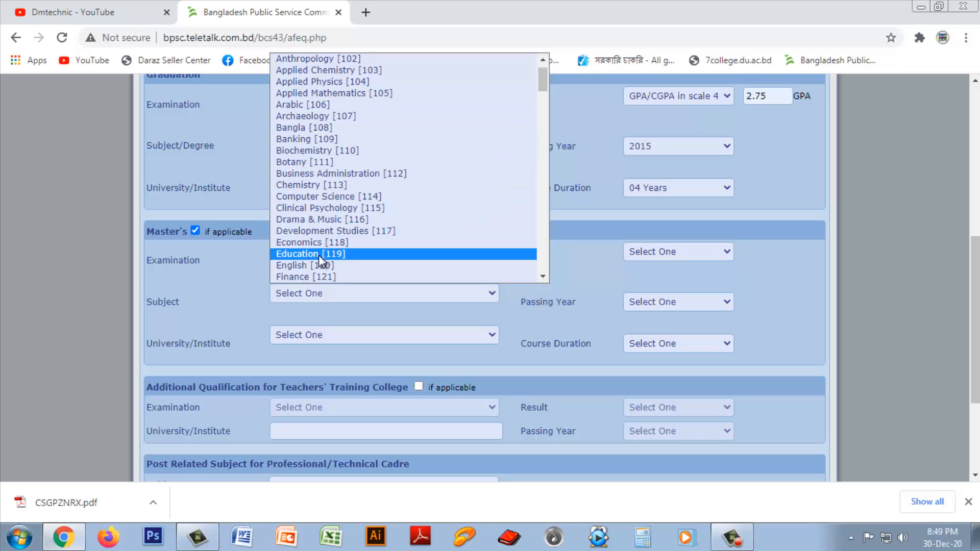
key(c)
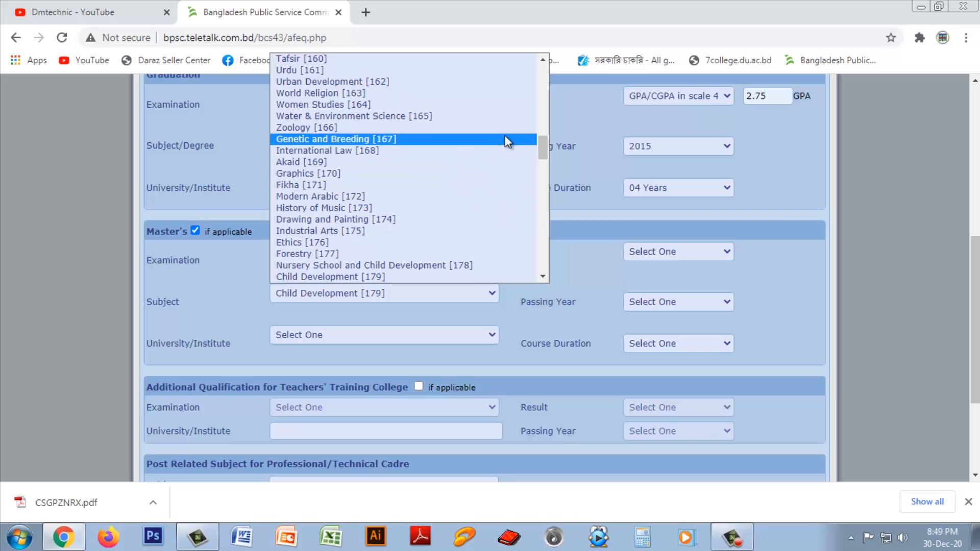
drag(541, 148, 543, 76)
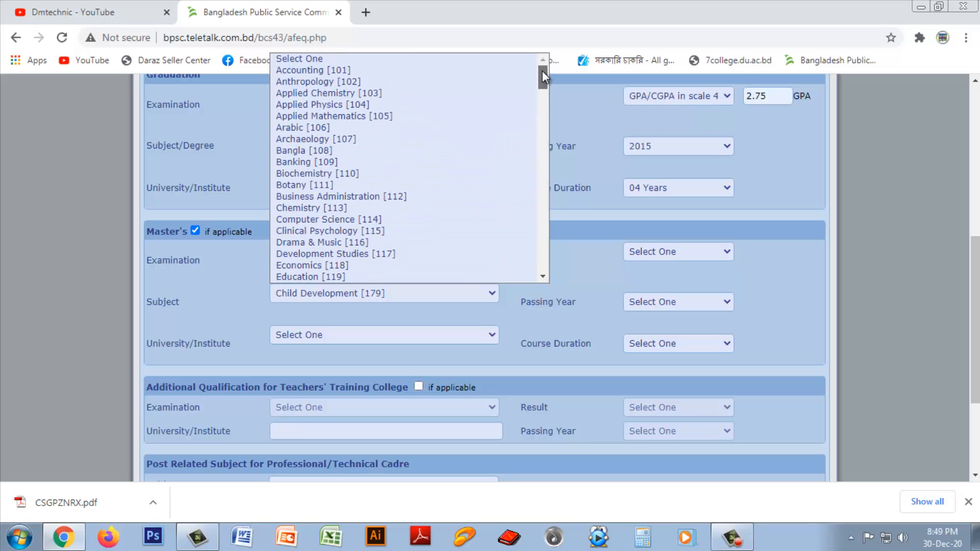
click(342, 206)
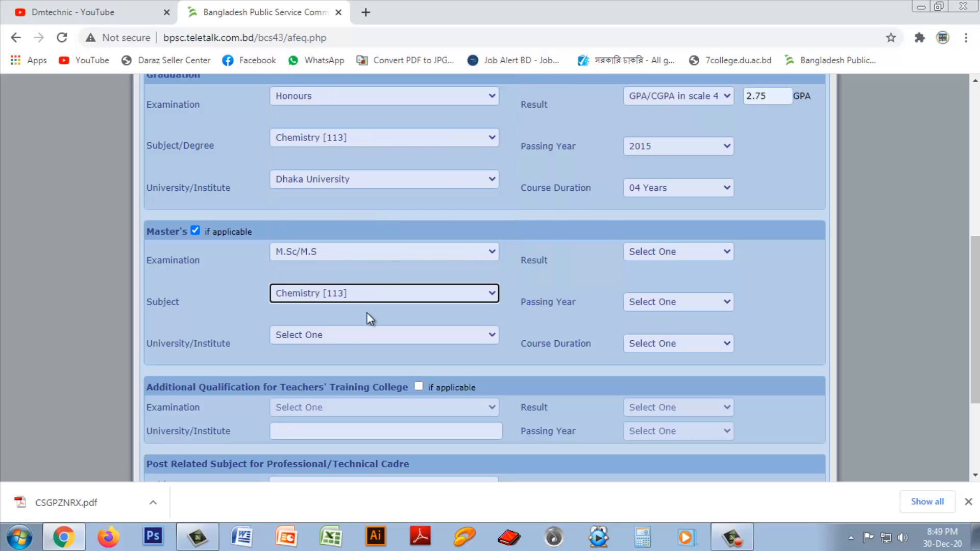
click(335, 336)
key(d)
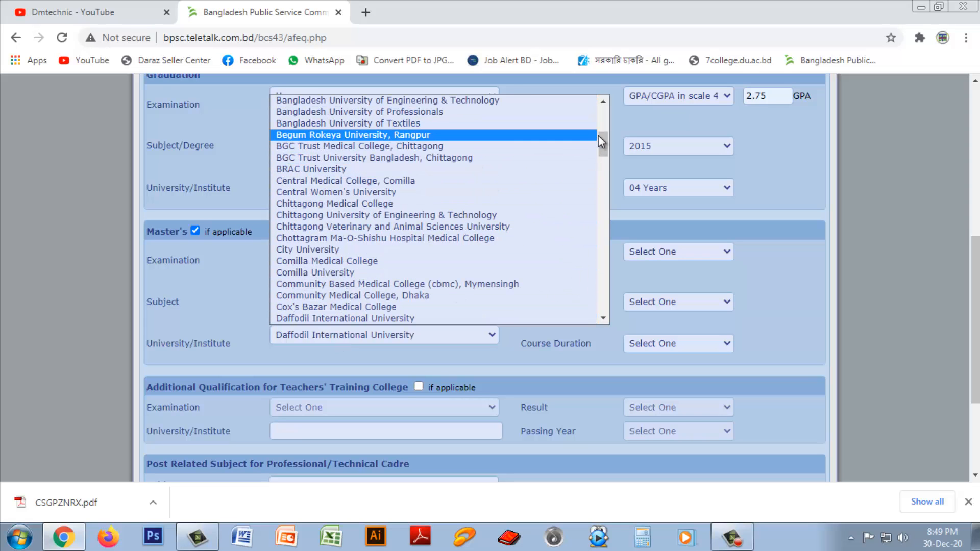
mouse_move(598, 135)
mouse_down()
mouse_move(602, 107)
mouse_move(602, 136)
mouse_up()
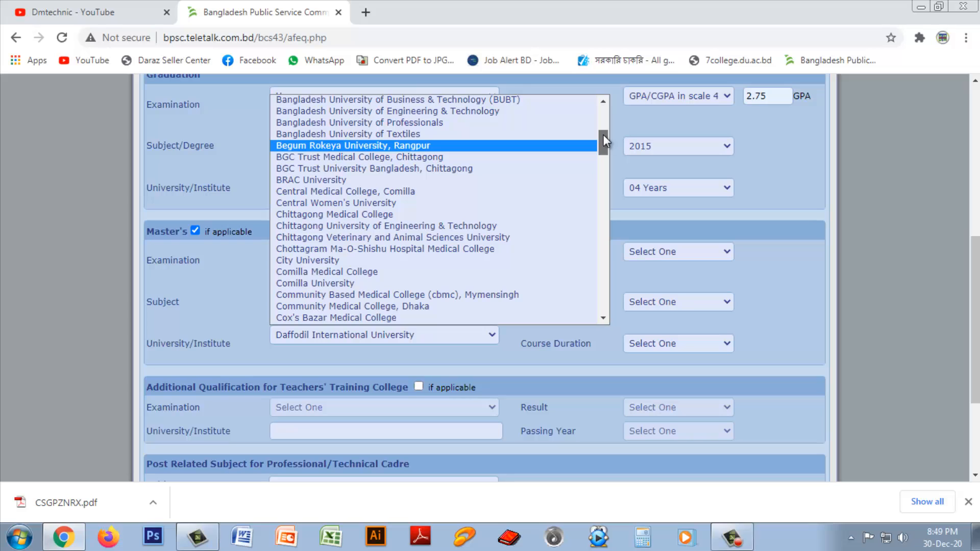
key(d)
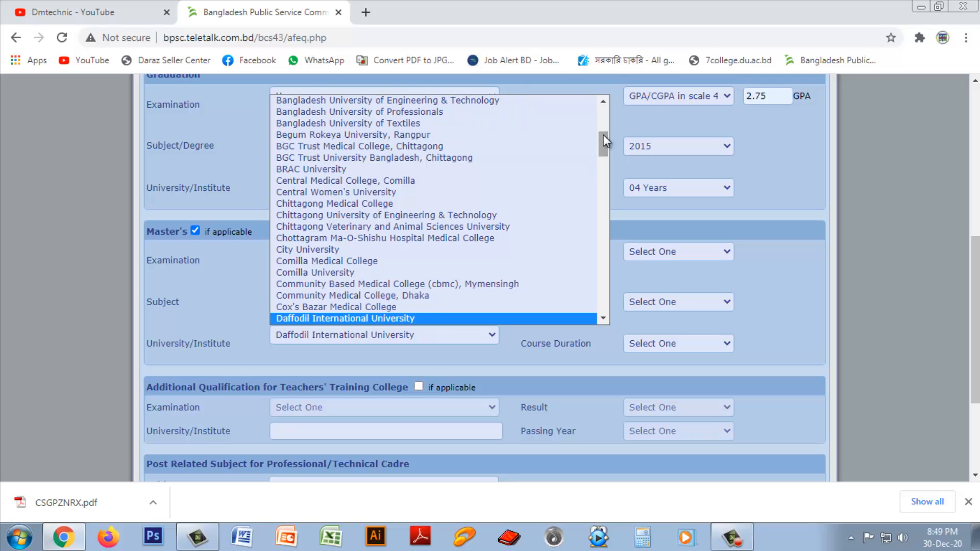
key(h)
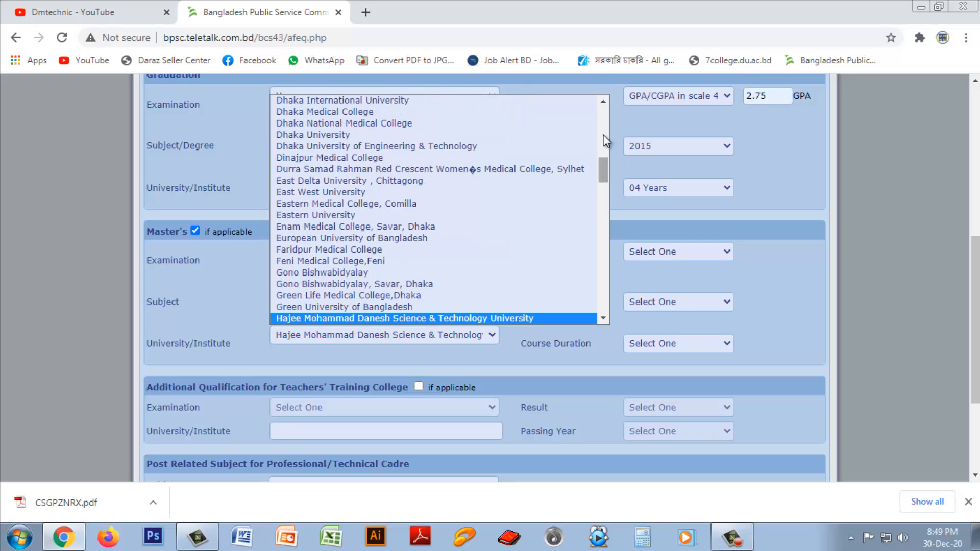
click(357, 134)
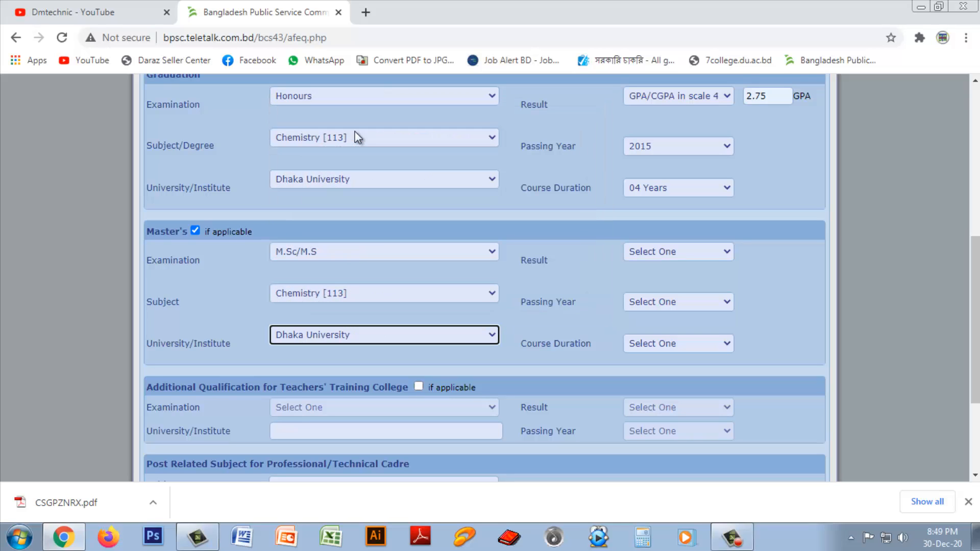
Step: Enter the Master's result as GPA 2.67 on scale 4, passed 2016, 01 Year duration
click(659, 253)
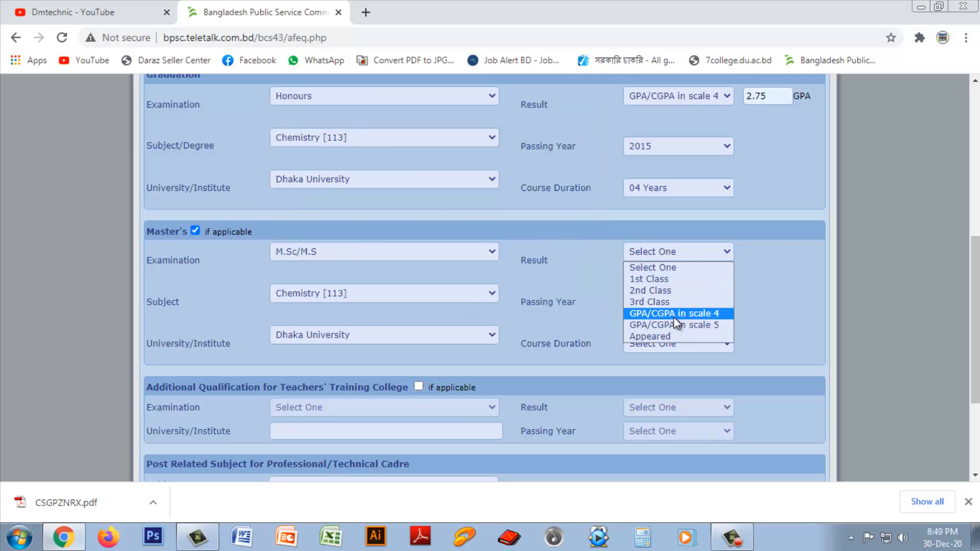
click(674, 314)
click(765, 249)
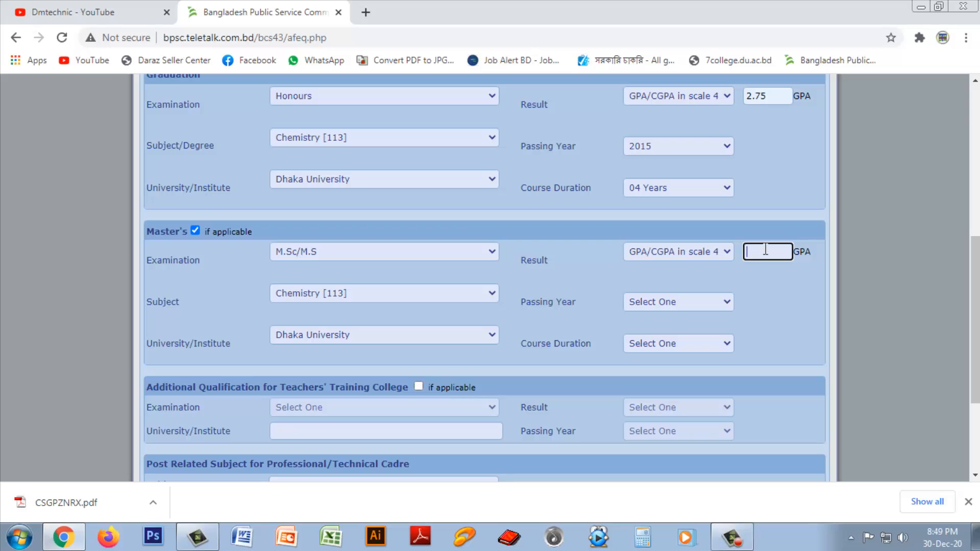
text(2.67)
click(671, 304)
scroll(675, 278, down, 1)
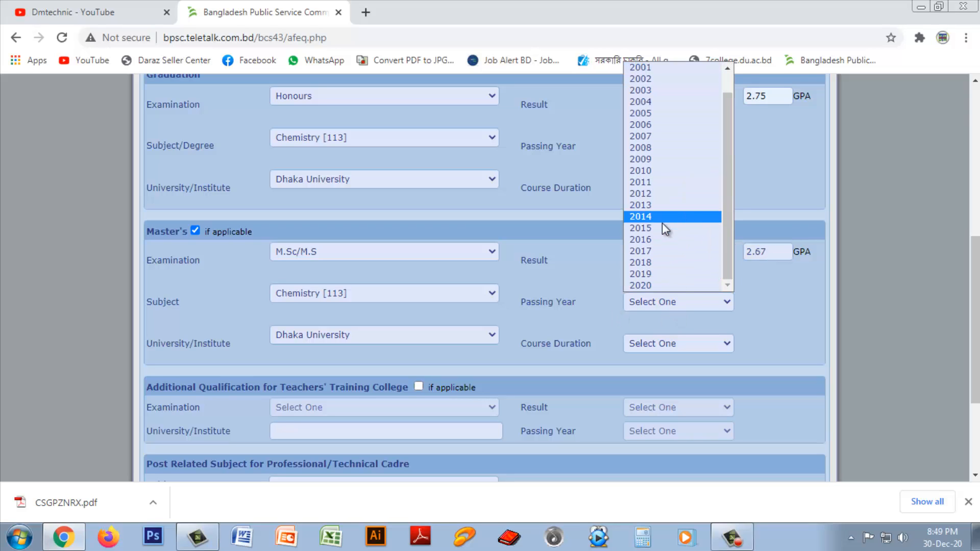
click(654, 237)
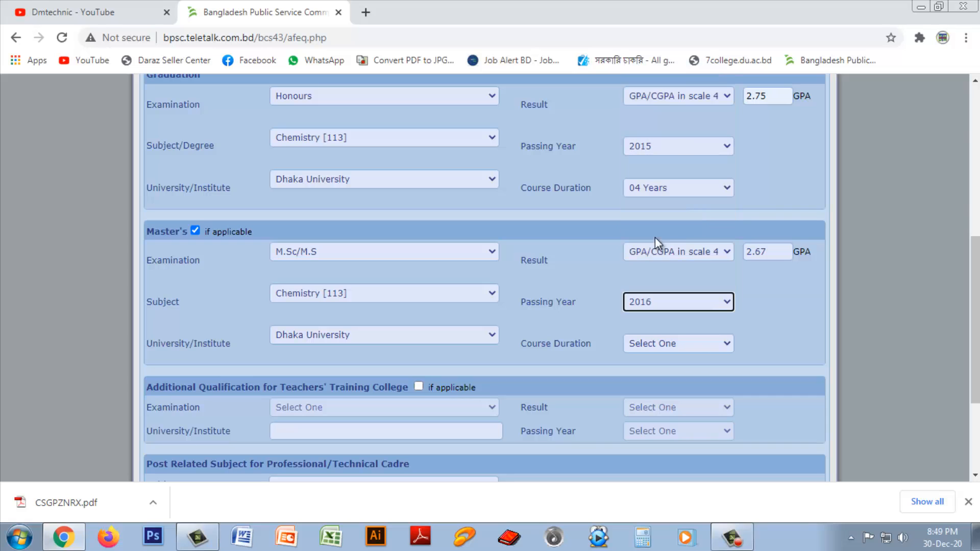
click(691, 347)
click(666, 371)
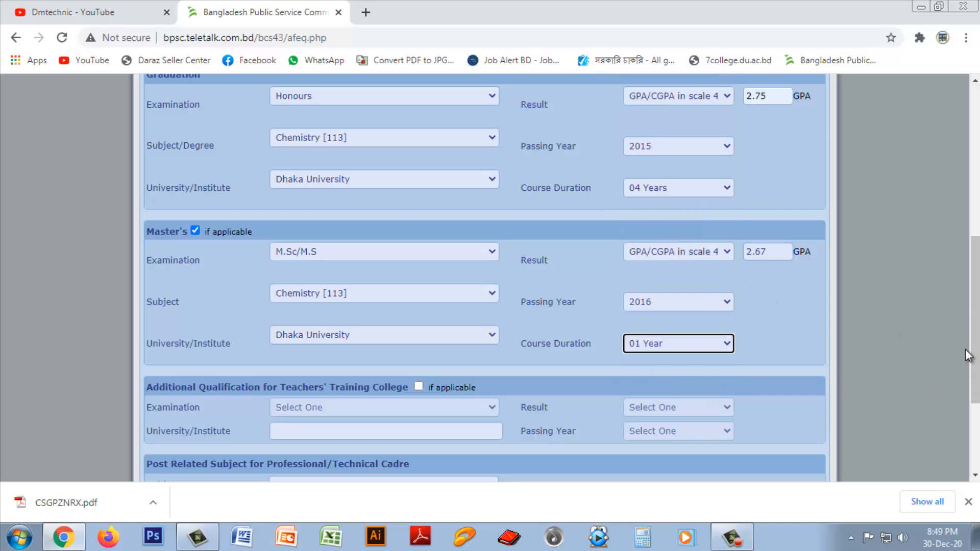
drag(973, 350, 972, 414)
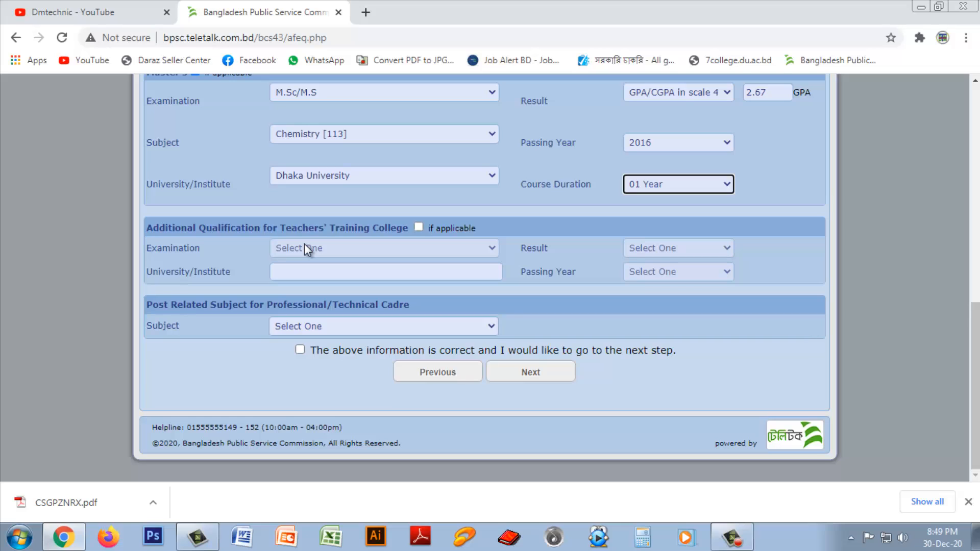
Step: Leave Teachers' Training unticked and set the post-related subject to Chemistry [531]
click(418, 227)
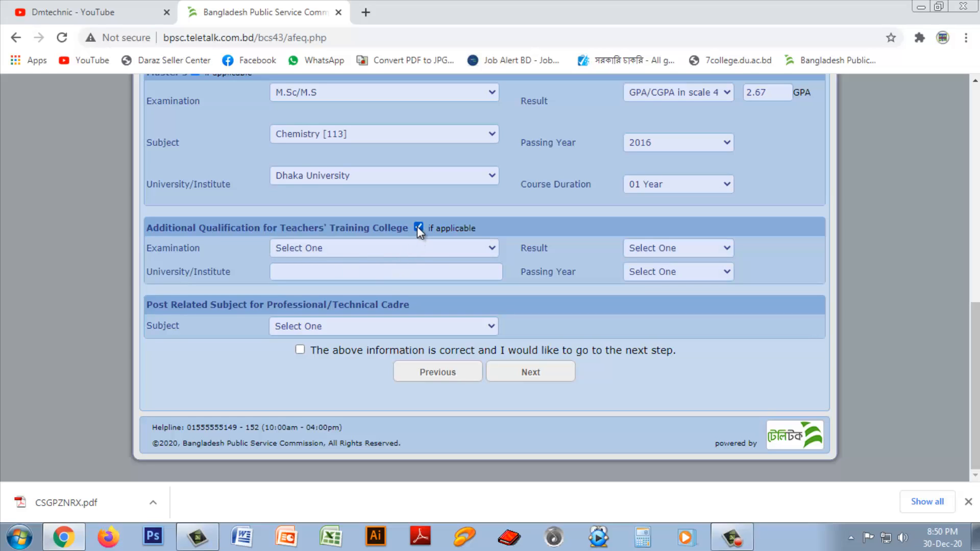
click(418, 228)
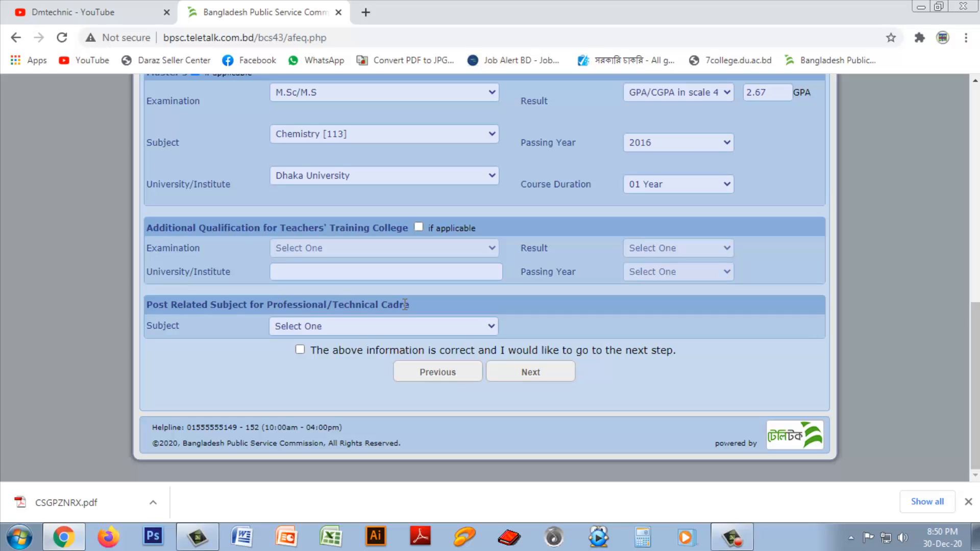
click(341, 330)
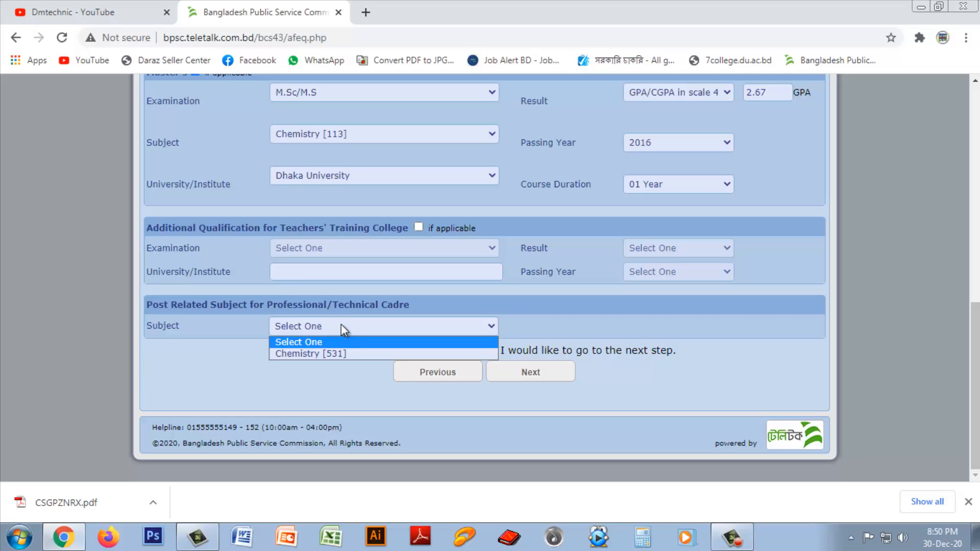
click(313, 352)
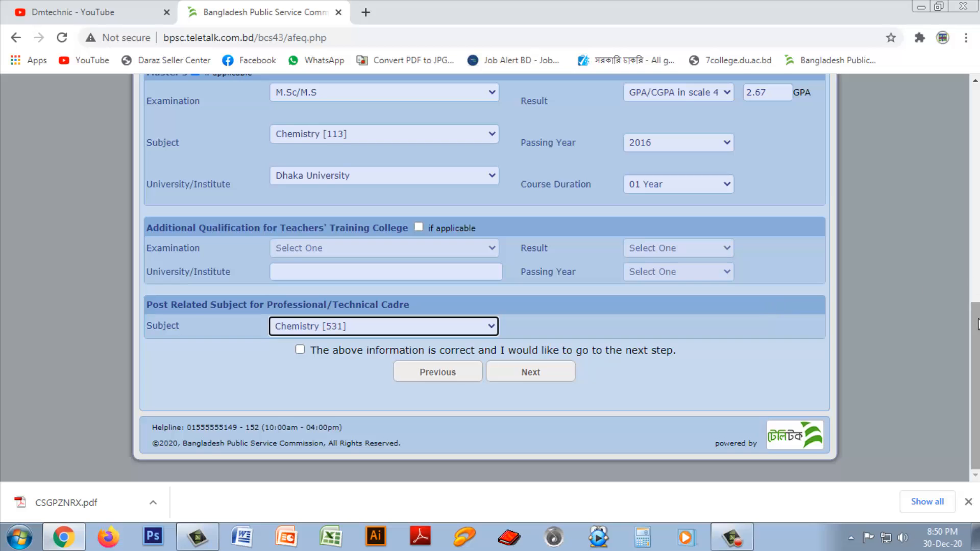
Step: Confirm the entered information is correct and proceed to the Part 3 Cadre Option page
mouse_move(973, 324)
mouse_down()
mouse_move(968, 122)
mouse_move(965, 326)
mouse_up()
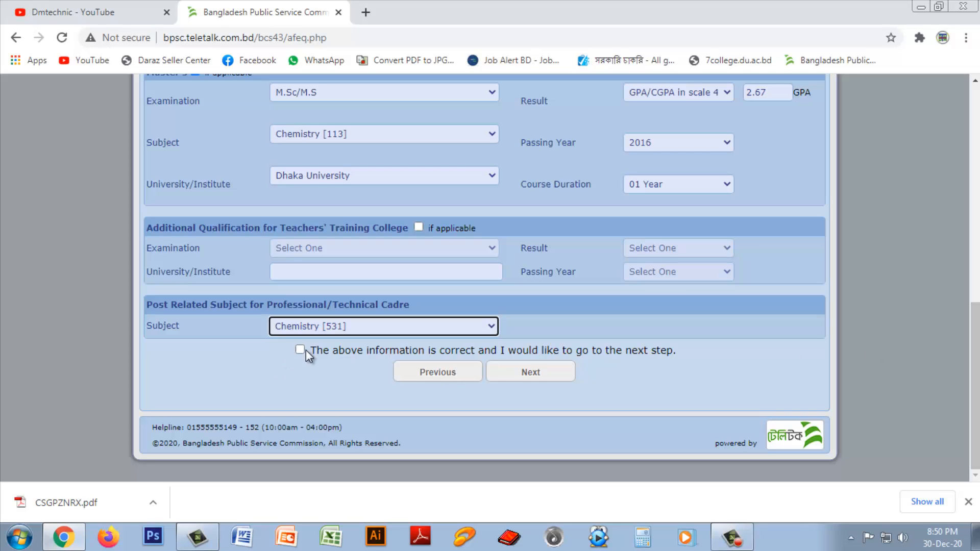
click(300, 349)
click(541, 374)
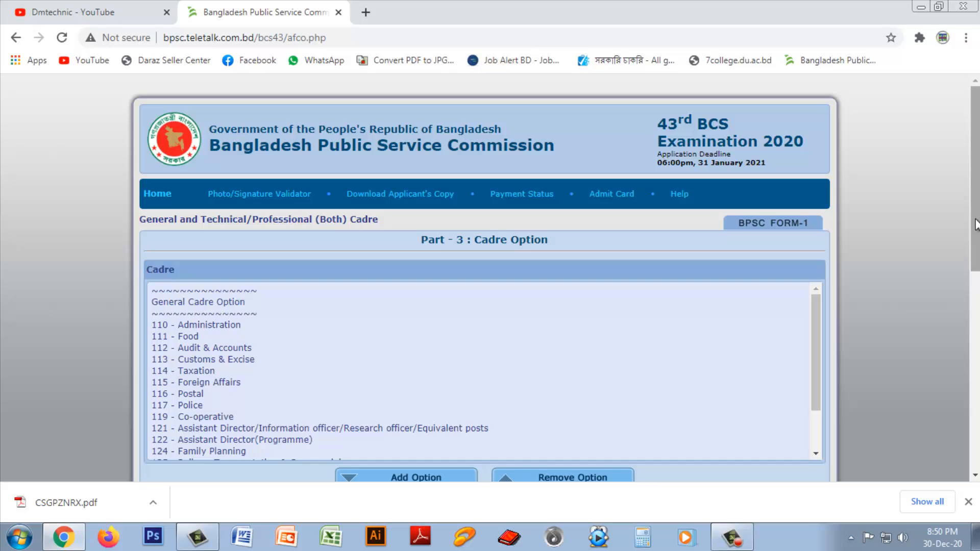
drag(973, 235, 972, 291)
scroll(973, 291, up, 5)
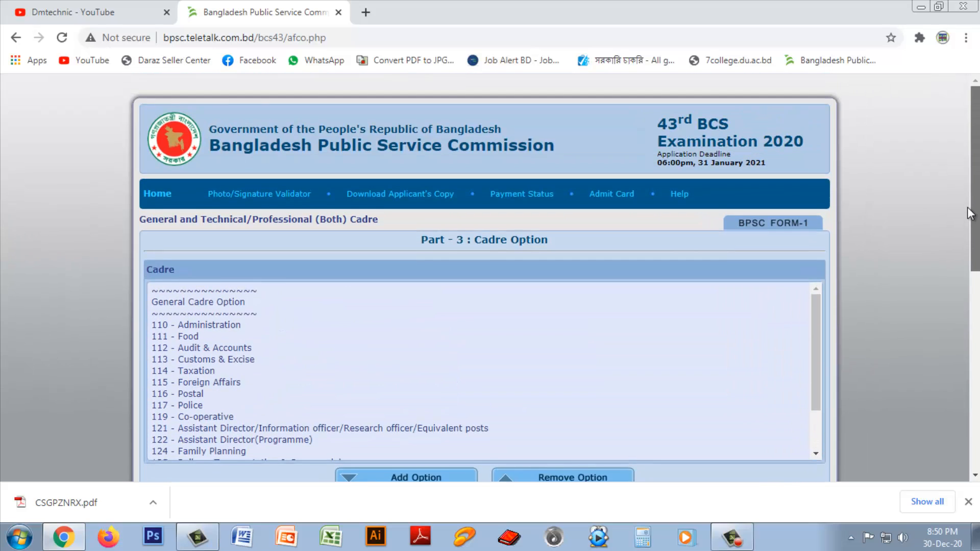
scroll(972, 291, down, 3)
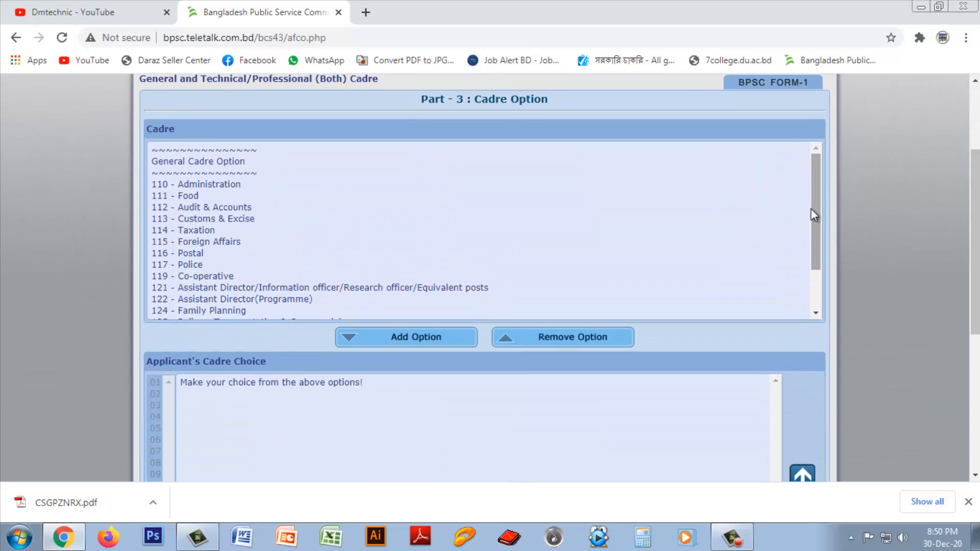
mouse_move(815, 167)
mouse_down()
mouse_move(812, 247)
mouse_move(816, 162)
mouse_up()
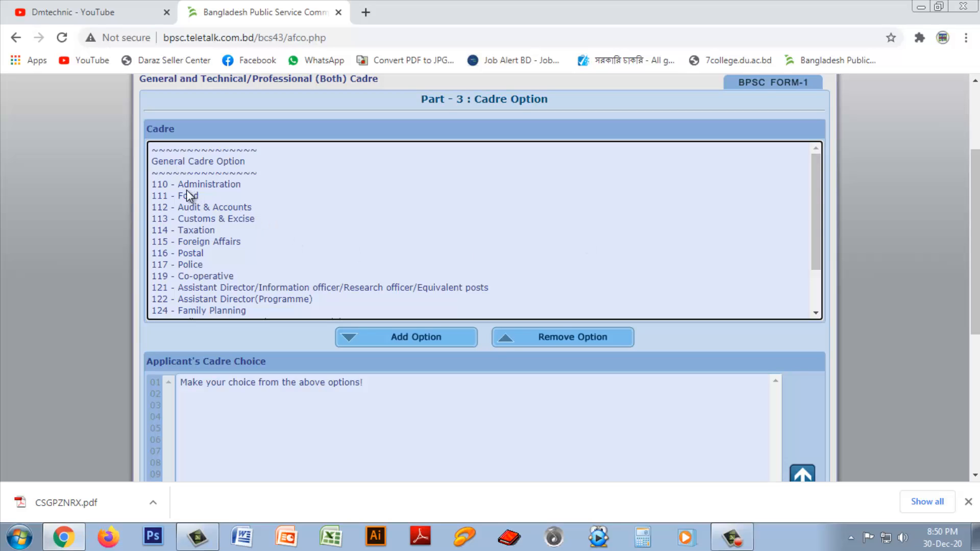
Step: Add 114 Taxation, 112 Audit & Accounts, 111 Food and 115 Foreign Affairs as cadre choices
click(190, 232)
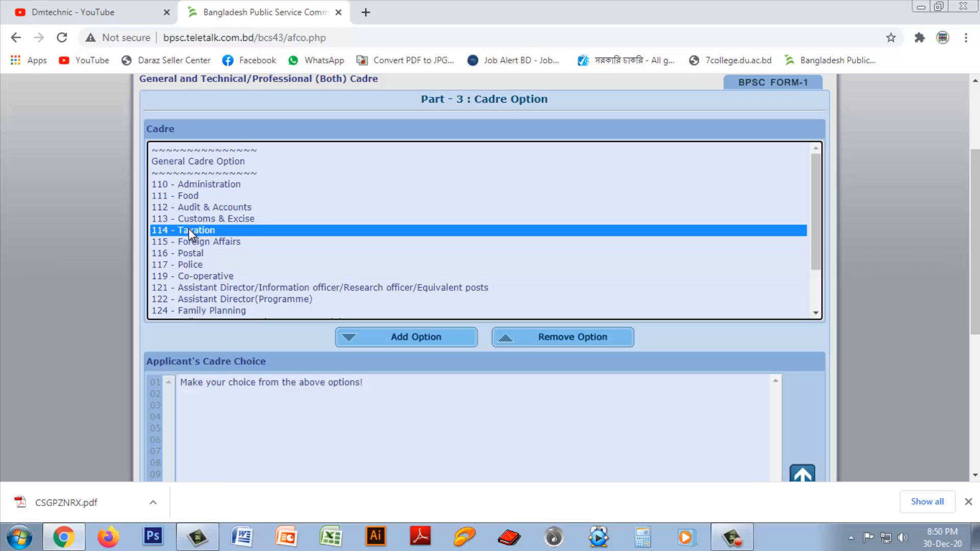
click(384, 337)
click(218, 207)
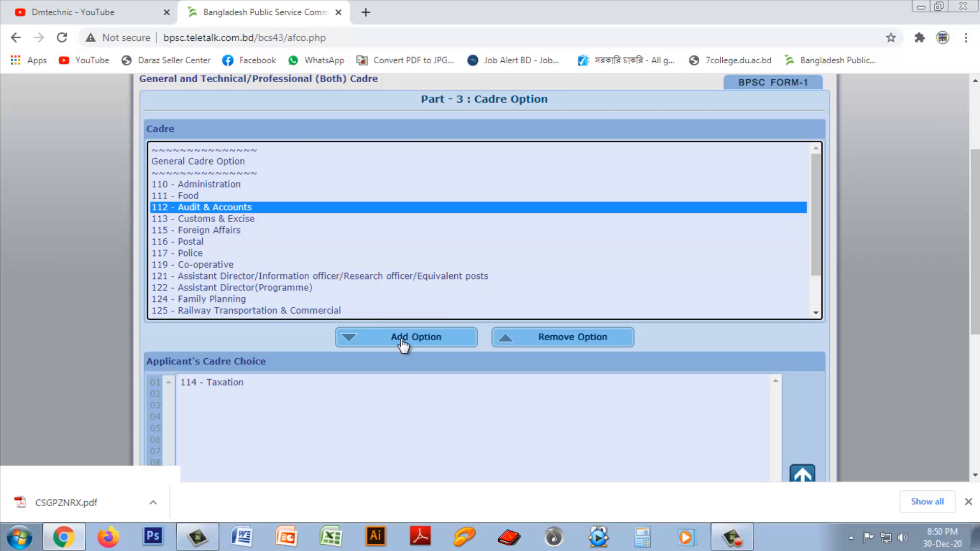
click(402, 338)
click(209, 196)
click(418, 339)
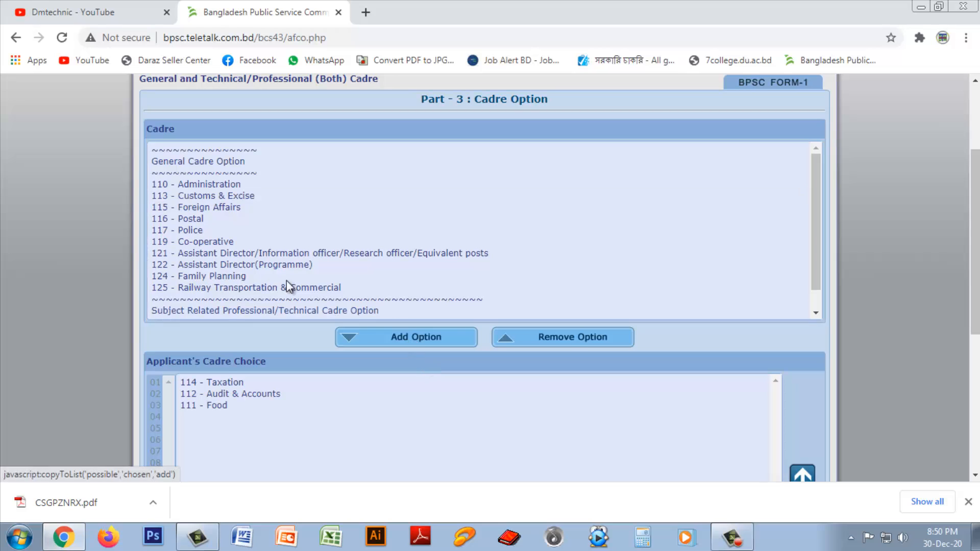
click(216, 208)
click(416, 339)
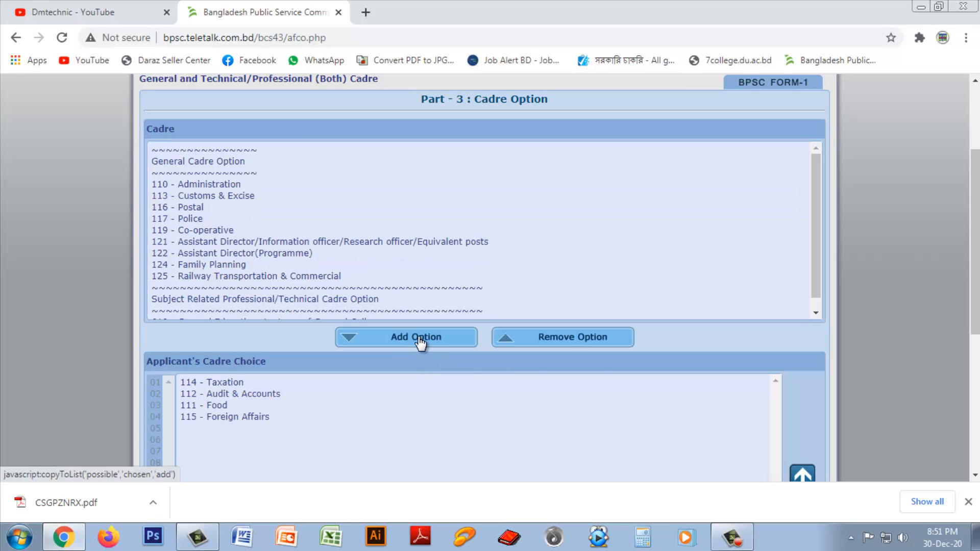
Step: Remove Taxation and Audit & Accounts from the chosen cadres, keeping Food and Foreign Affairs
click(228, 382)
scroll(228, 382, down, 3)
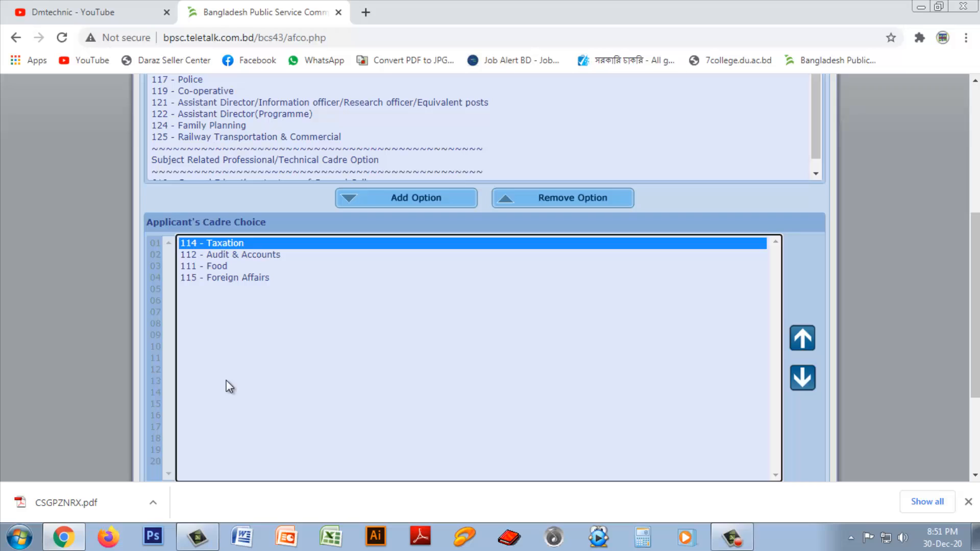
click(558, 203)
click(230, 243)
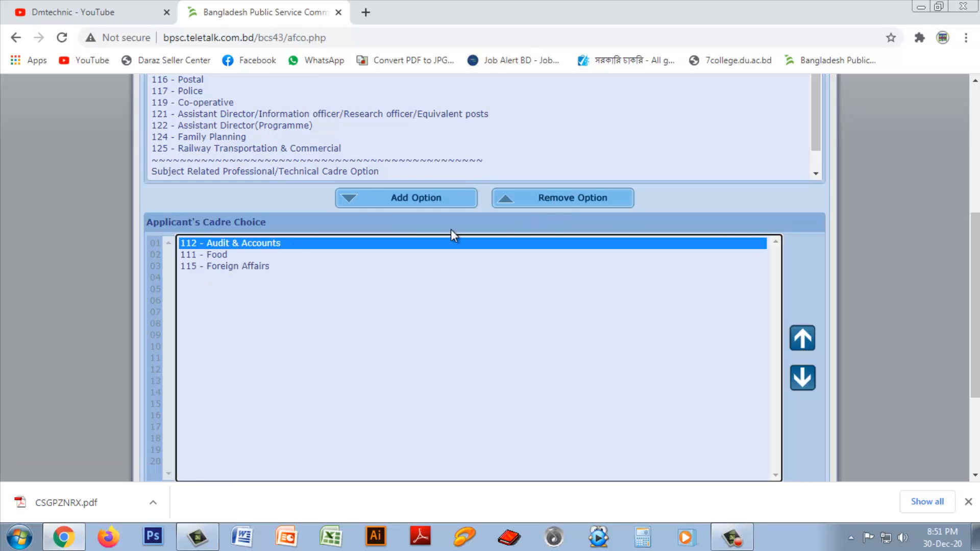
click(553, 204)
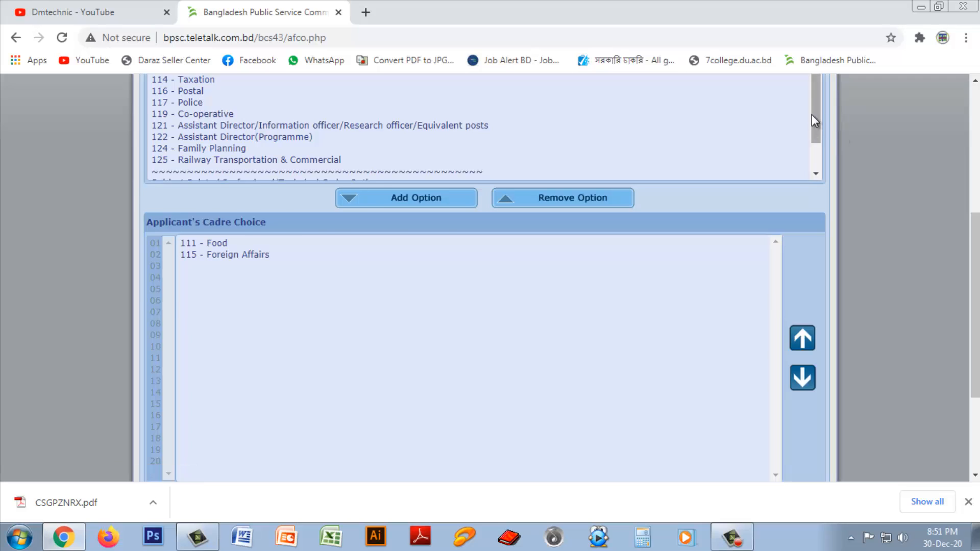
scroll(600, 166, up, 1)
Step: Add cadres 110 Administration, 112, 114, 113 and 116 Postal to the choice list
click(225, 119)
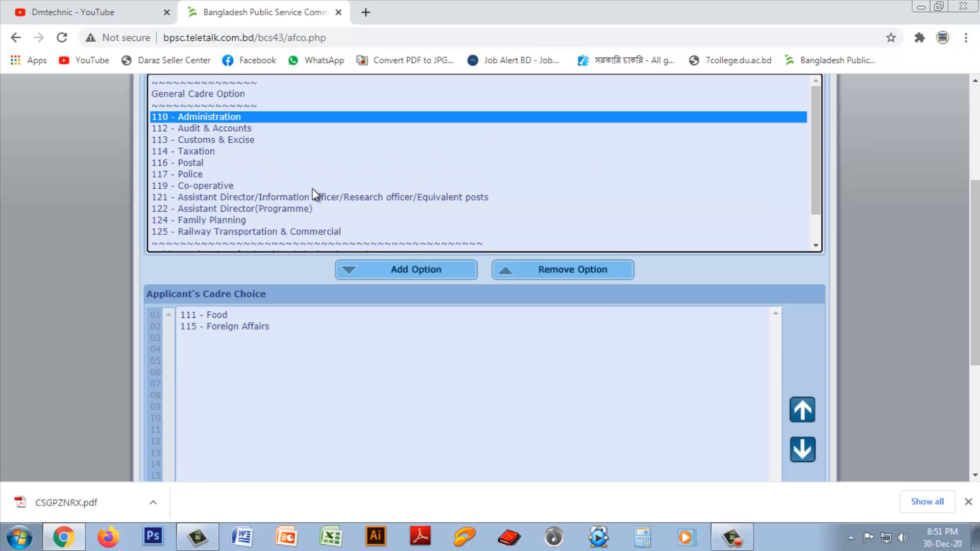
click(408, 272)
click(190, 118)
click(401, 273)
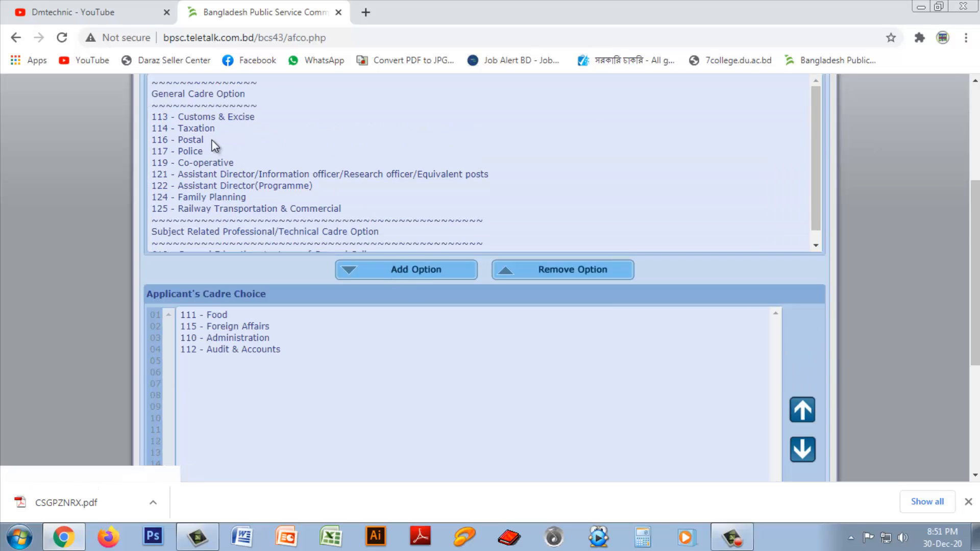
click(214, 128)
click(401, 273)
click(209, 117)
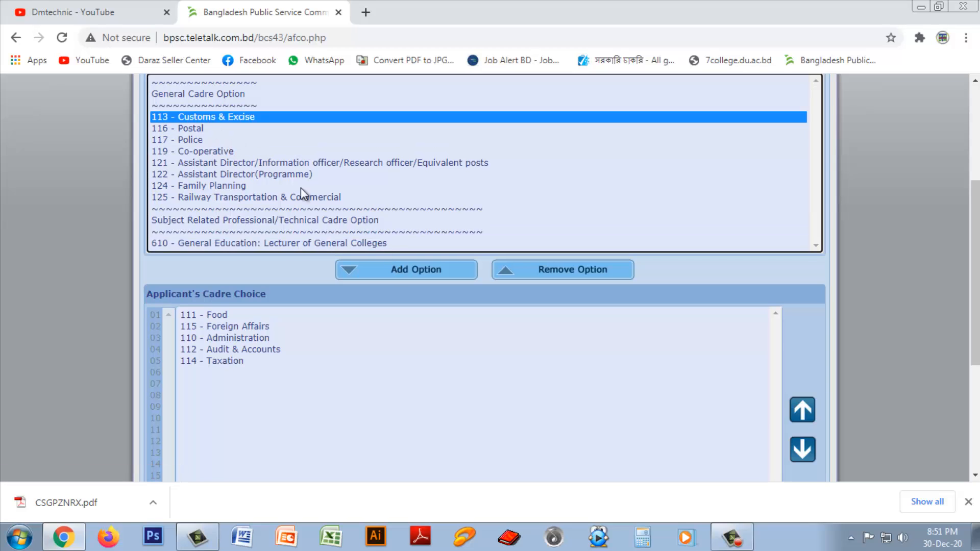
click(403, 270)
click(192, 120)
click(407, 269)
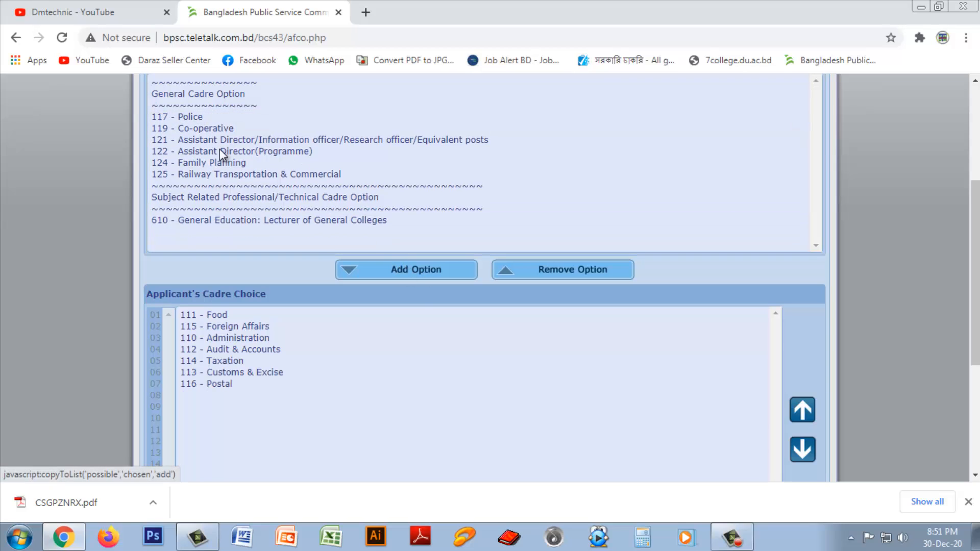
Step: Add cadres 117 Police, 119, 121, 122, 124, 125 and 610 General Education as the remaining choices
click(197, 118)
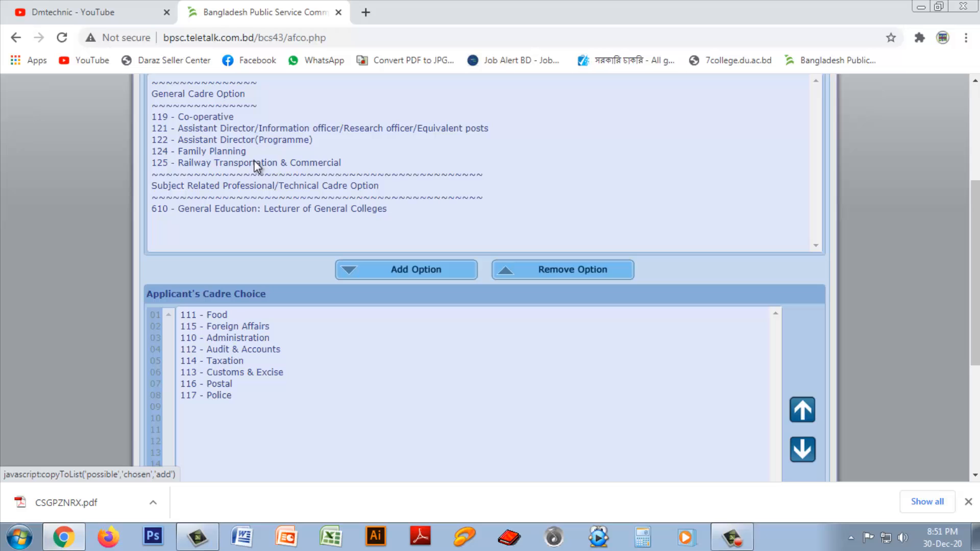
click(205, 117)
click(408, 270)
click(218, 119)
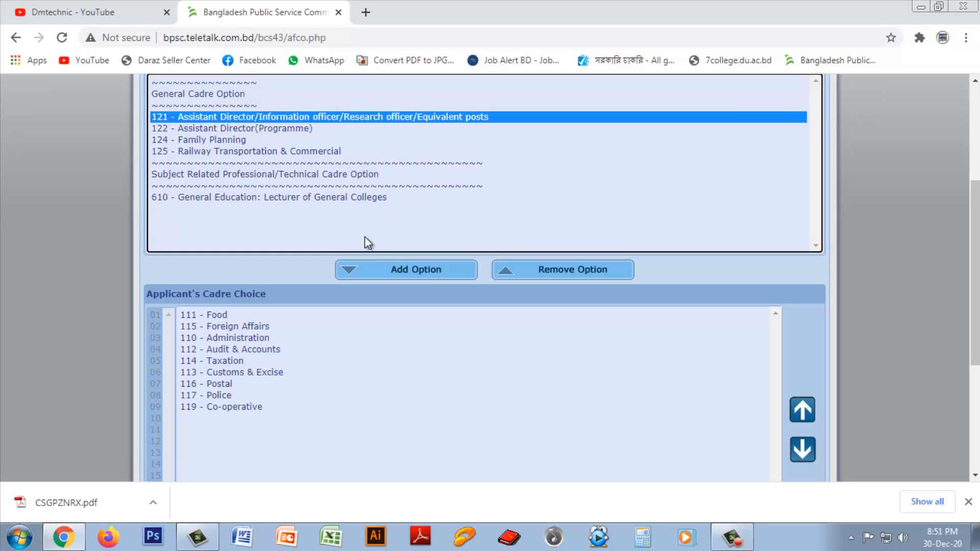
click(407, 269)
click(224, 117)
click(390, 267)
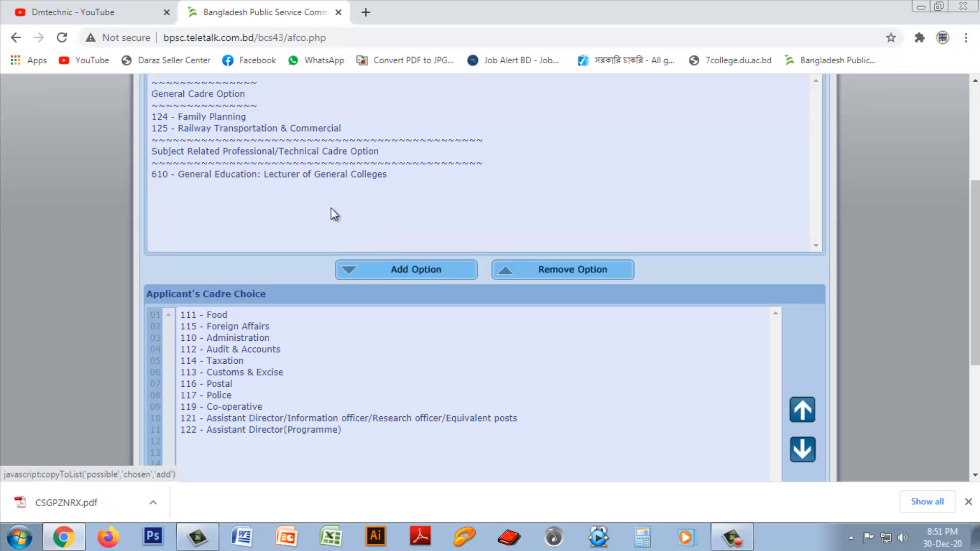
click(214, 118)
click(412, 270)
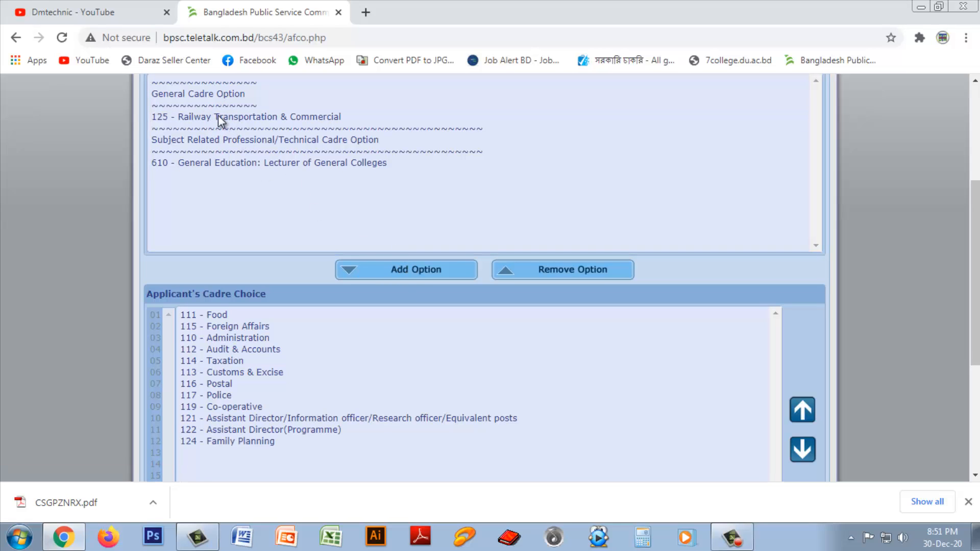
click(218, 117)
click(415, 271)
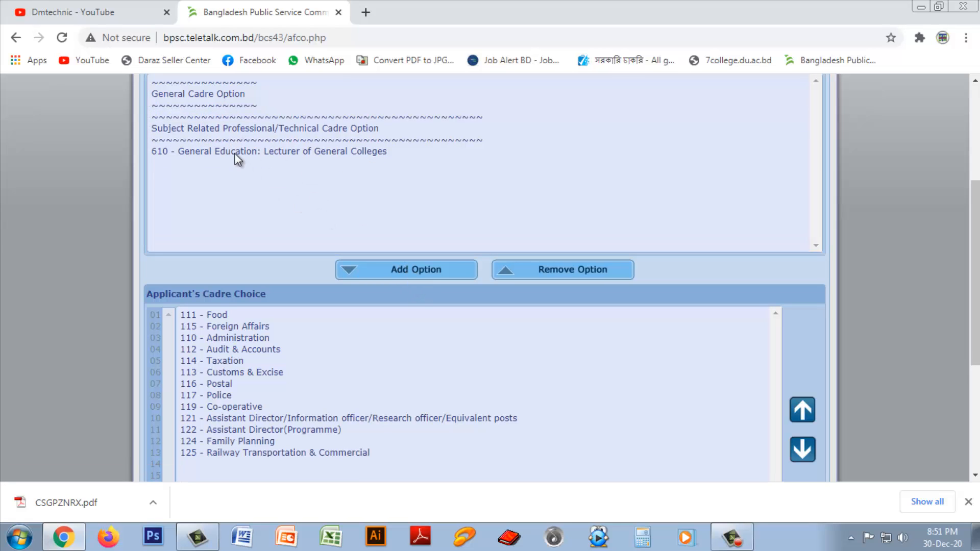
click(238, 156)
click(415, 273)
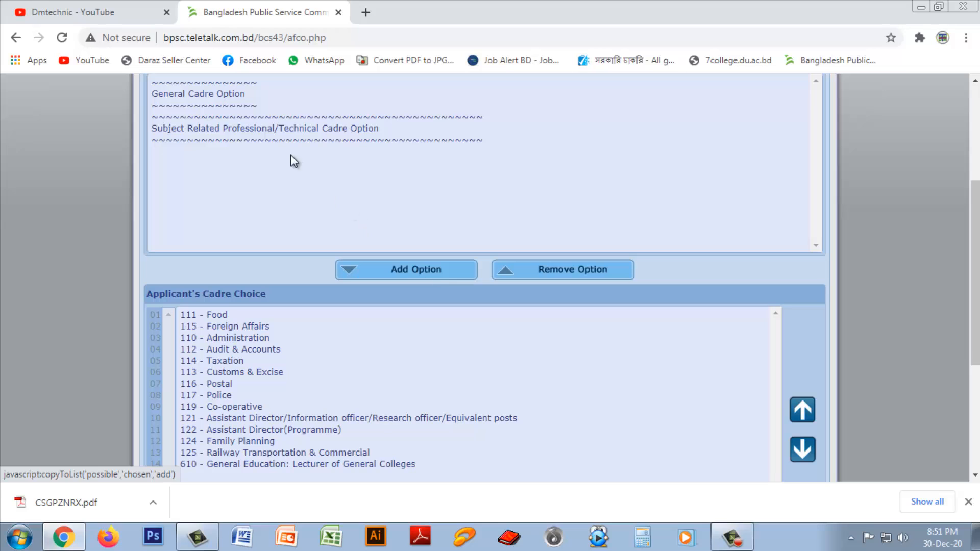
click(350, 130)
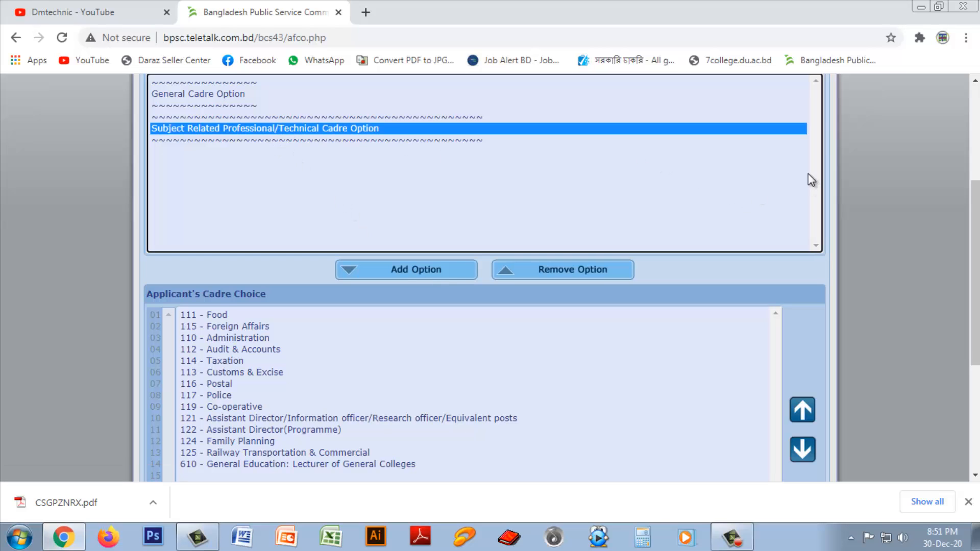
scroll(688, 198, down, 3)
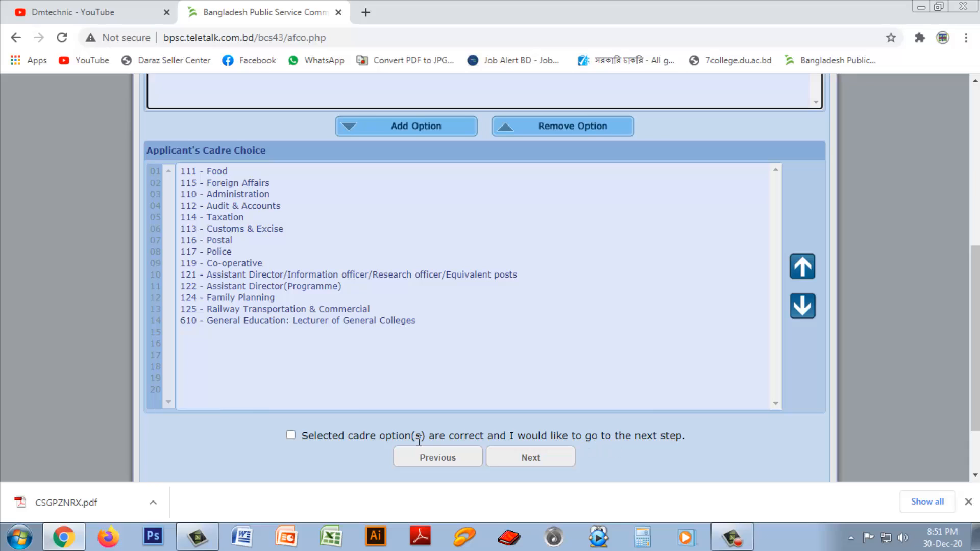
Step: Move 115 Foreign Affairs to first and 110 Administration to second in the cadre choices
click(291, 435)
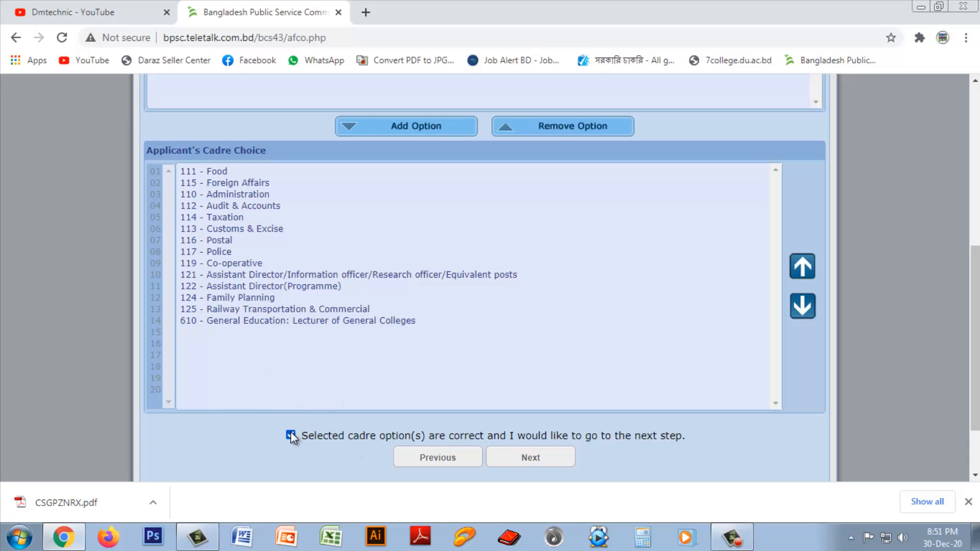
click(290, 435)
click(264, 322)
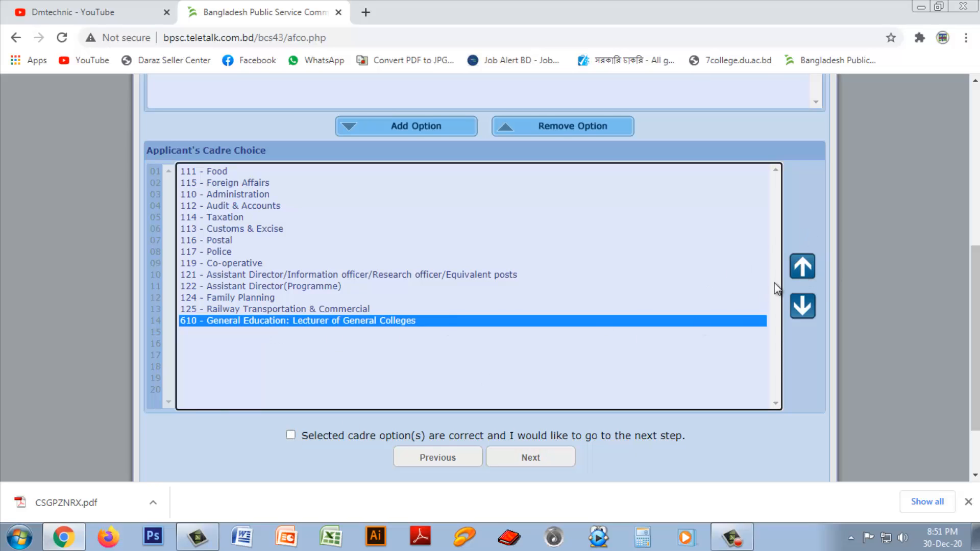
click(800, 268)
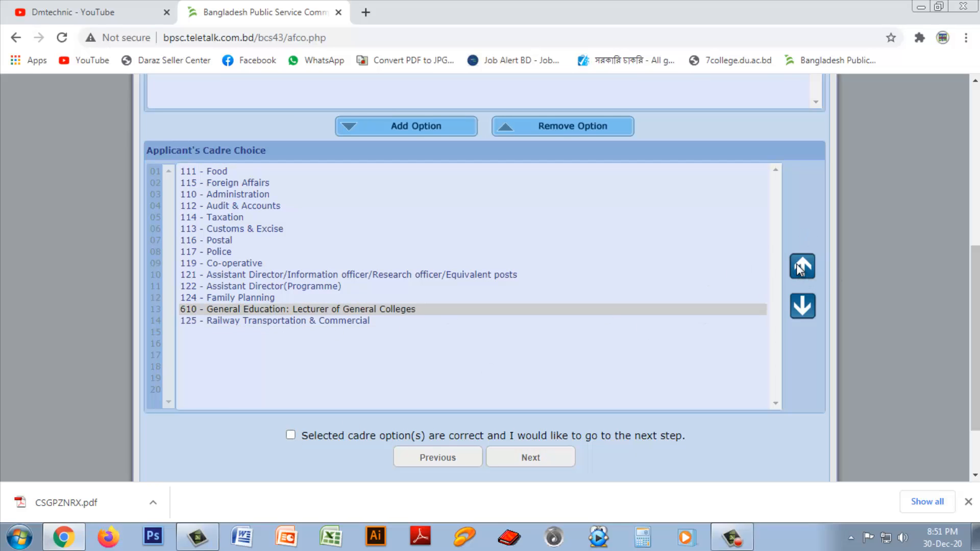
click(802, 308)
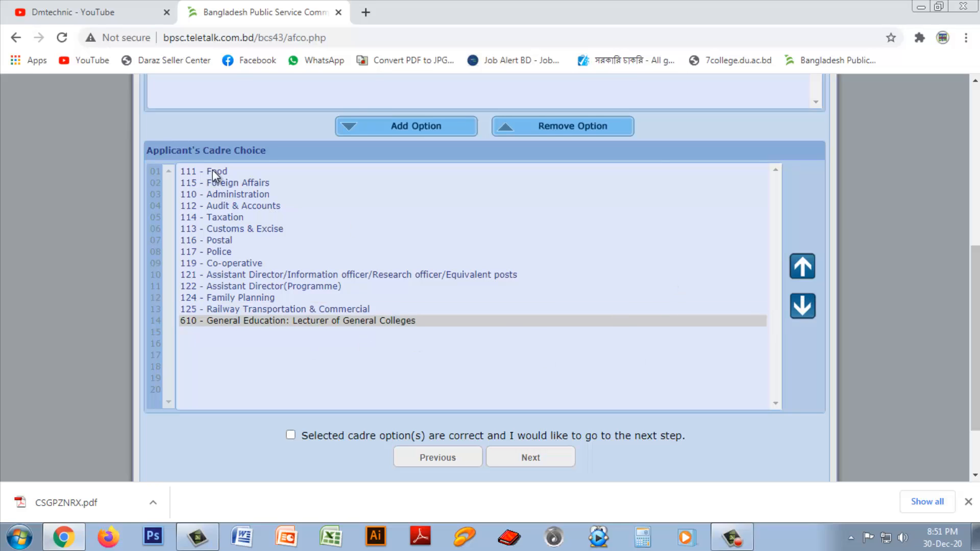
click(220, 184)
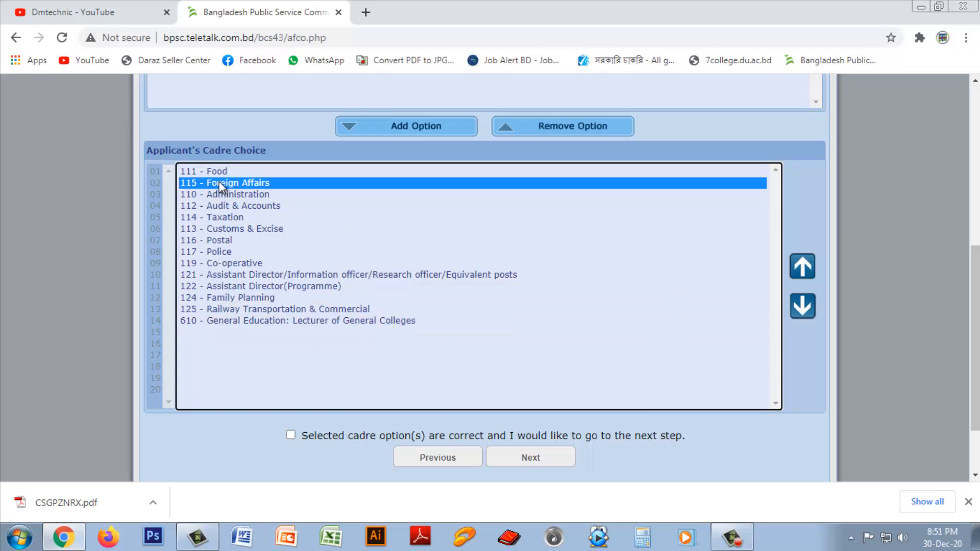
click(803, 268)
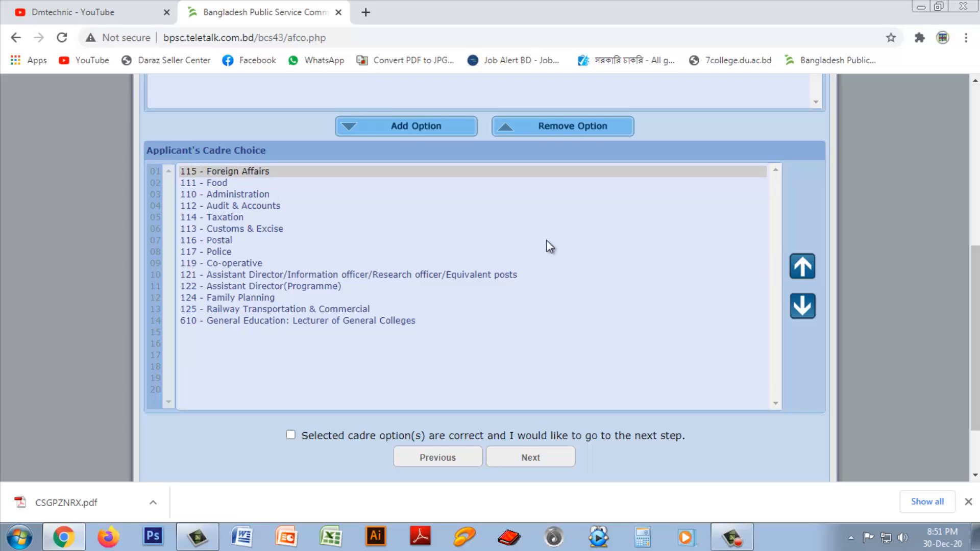
click(226, 195)
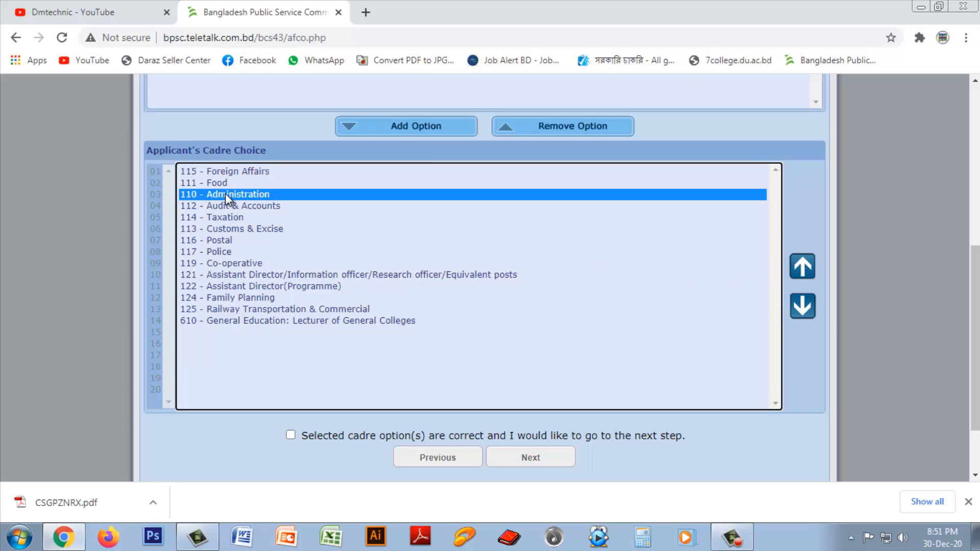
click(801, 269)
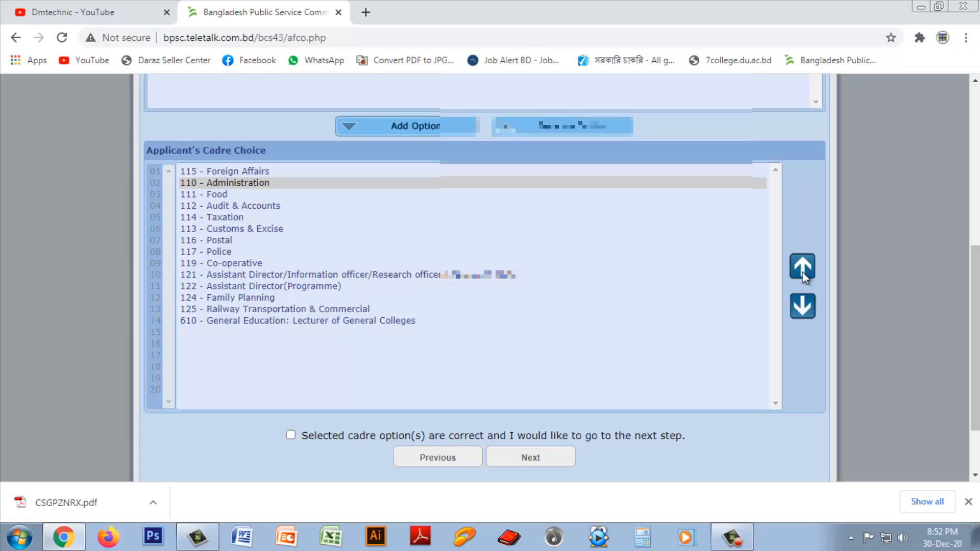
click(290, 434)
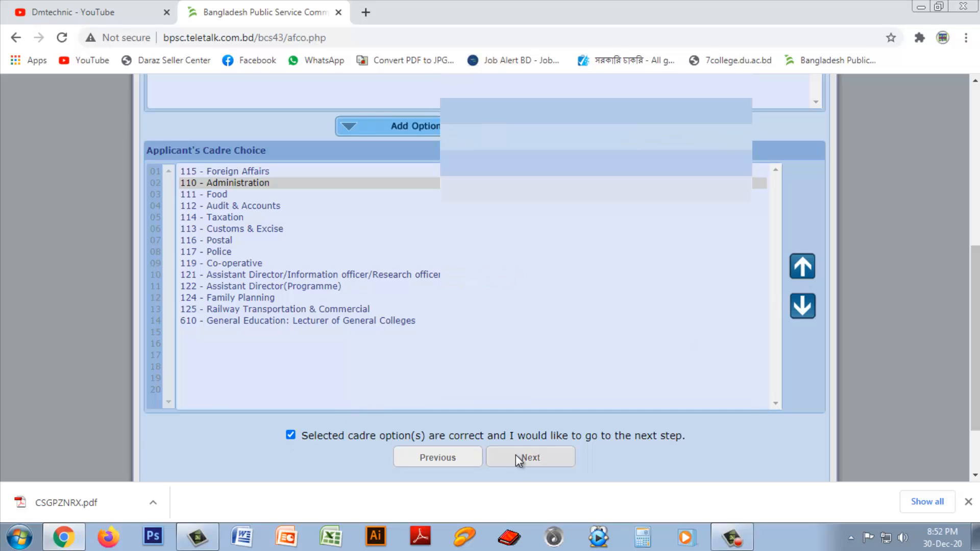
click(521, 457)
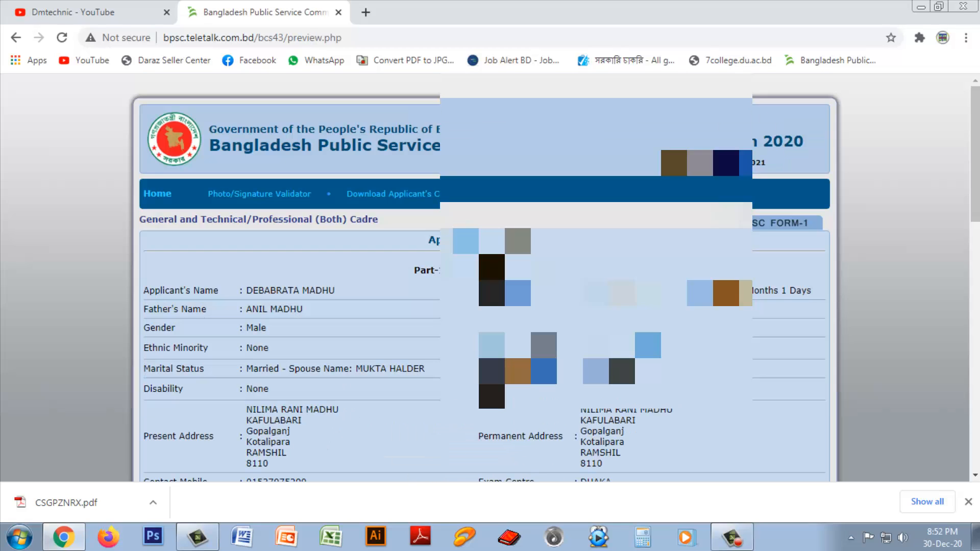
scroll(520, 455, down, 4)
scroll(489, 278, down, 7)
scroll(489, 278, up, 3)
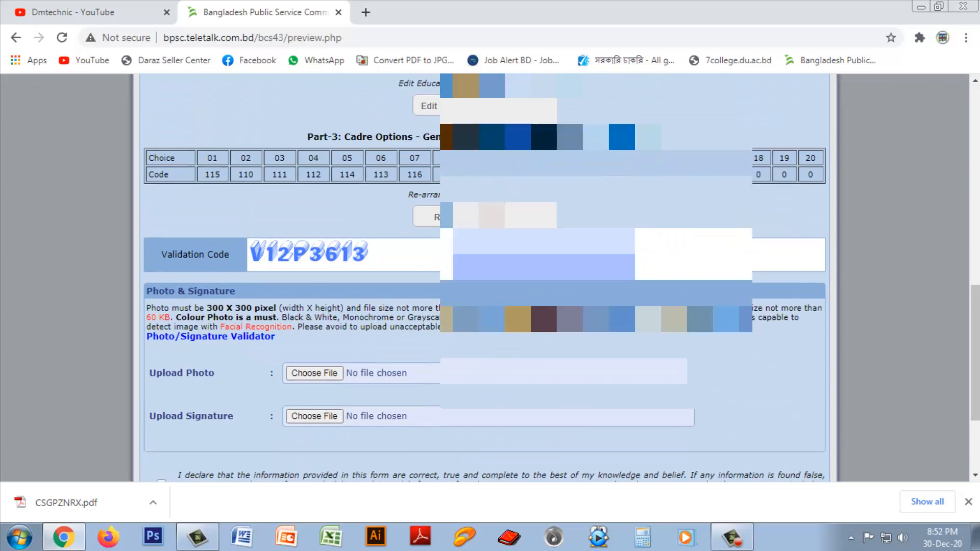
scroll(378, 262, up, 8)
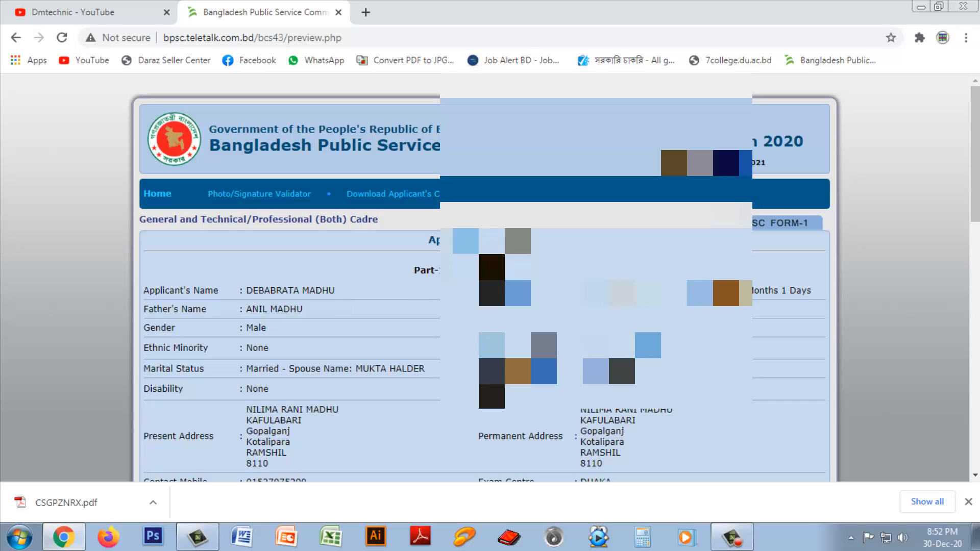
scroll(341, 307, down, 2)
scroll(490, 278, down, 5)
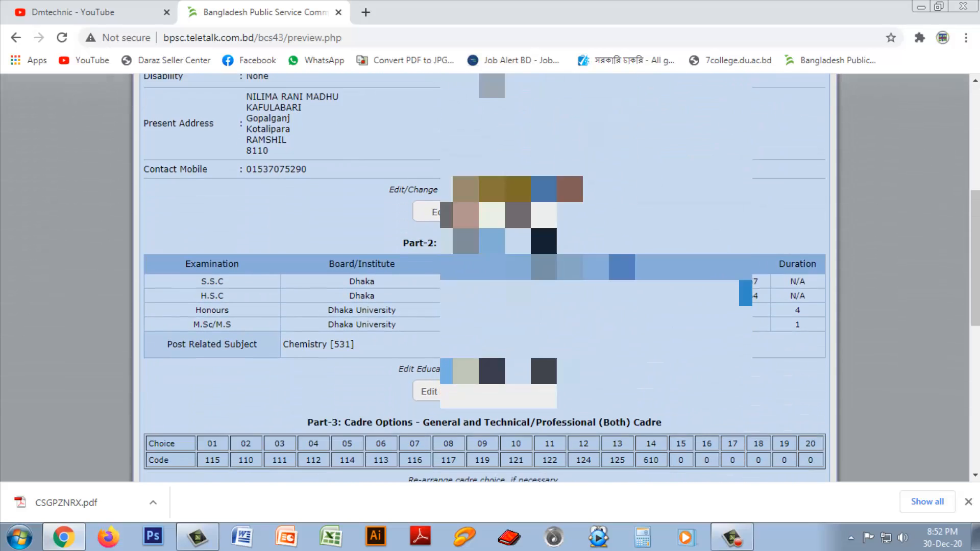
scroll(489, 278, down, 2)
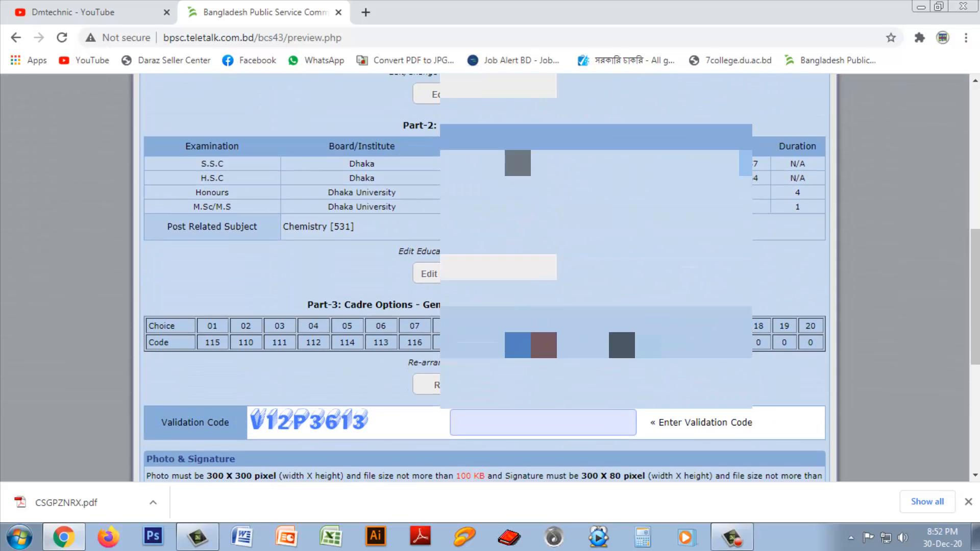
scroll(430, 256, down, 1)
scroll(441, 261, up, 1)
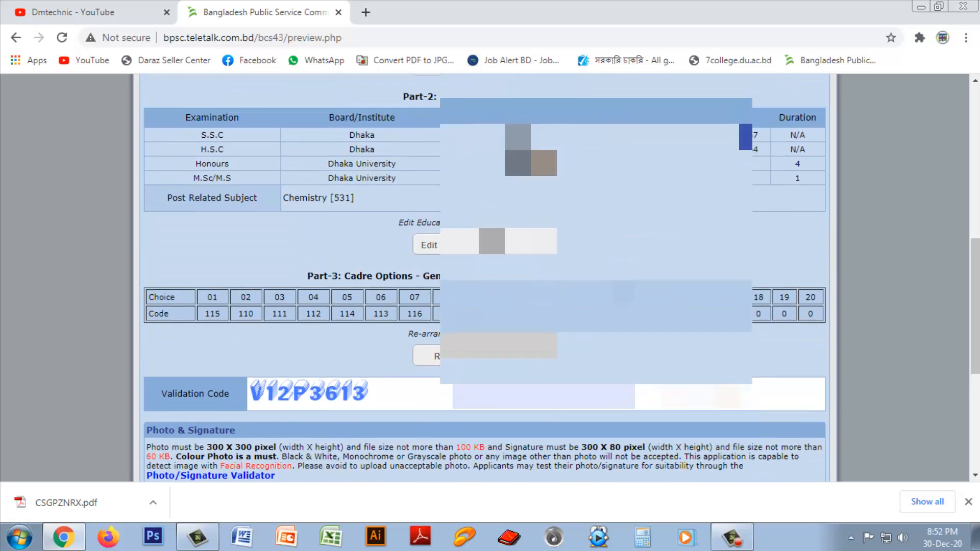
scroll(484, 278, up, 6)
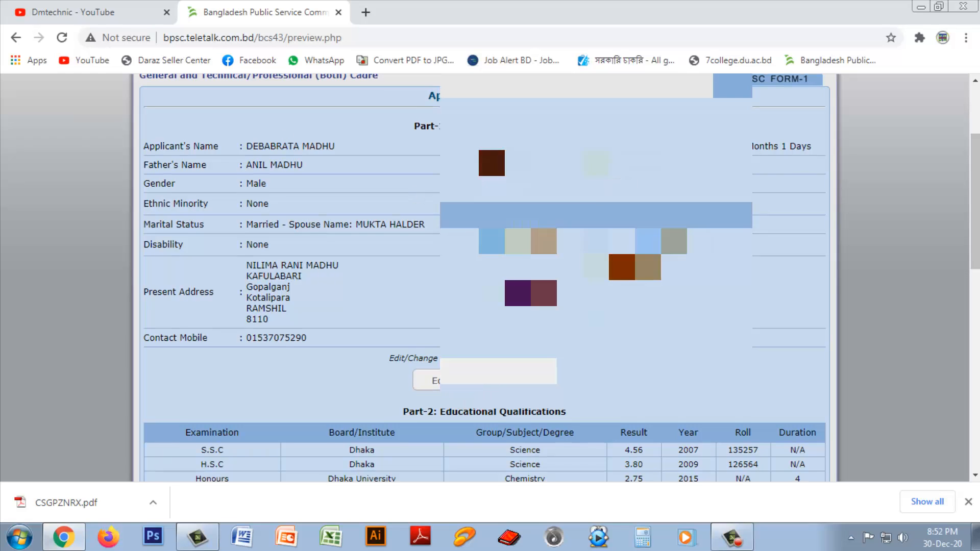
scroll(416, 194, down, 3)
scroll(485, 278, down, 2)
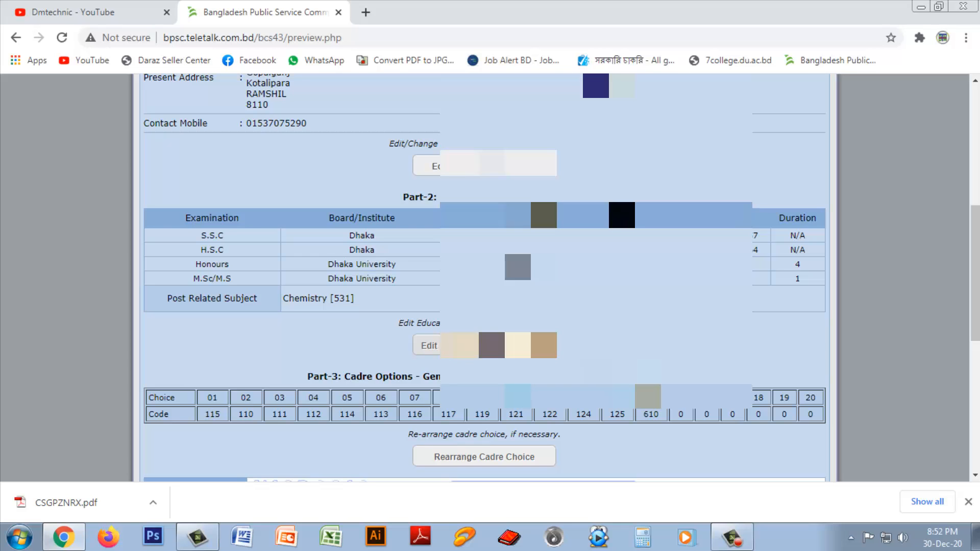
scroll(484, 278, down, 3)
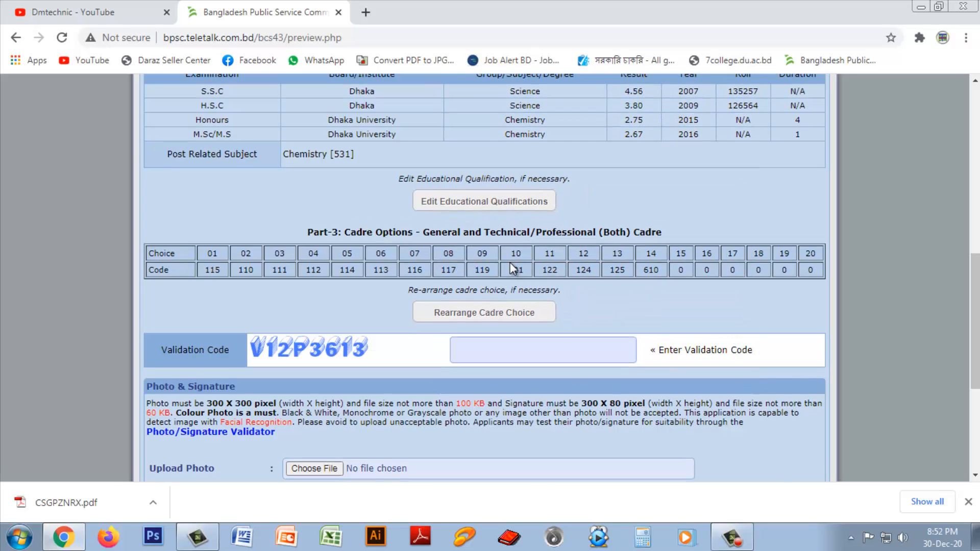
scroll(509, 262, down, 3)
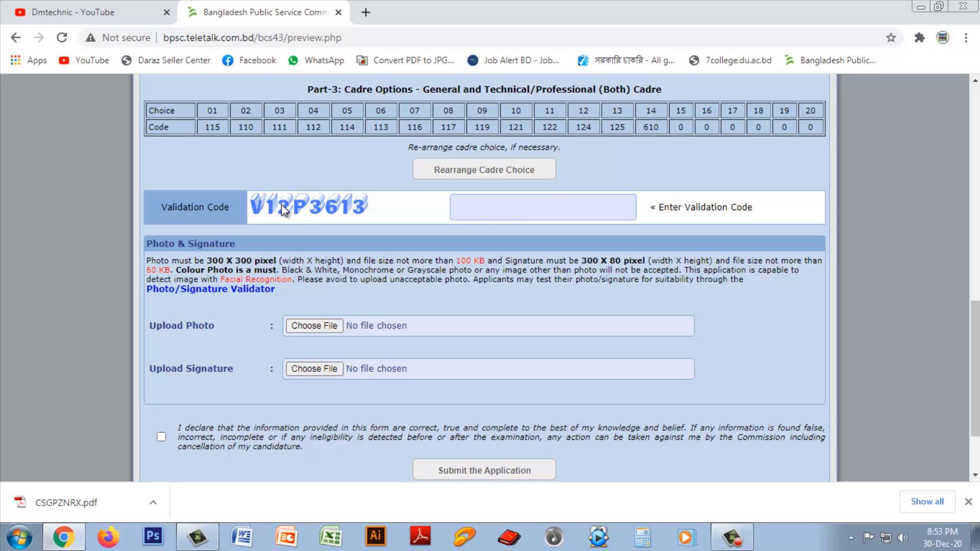
Step: Enter the validation code and upload My pic 300 from Software (H:)\For apply video as the photo
drag(255, 206, 544, 213)
key(BackSpace)
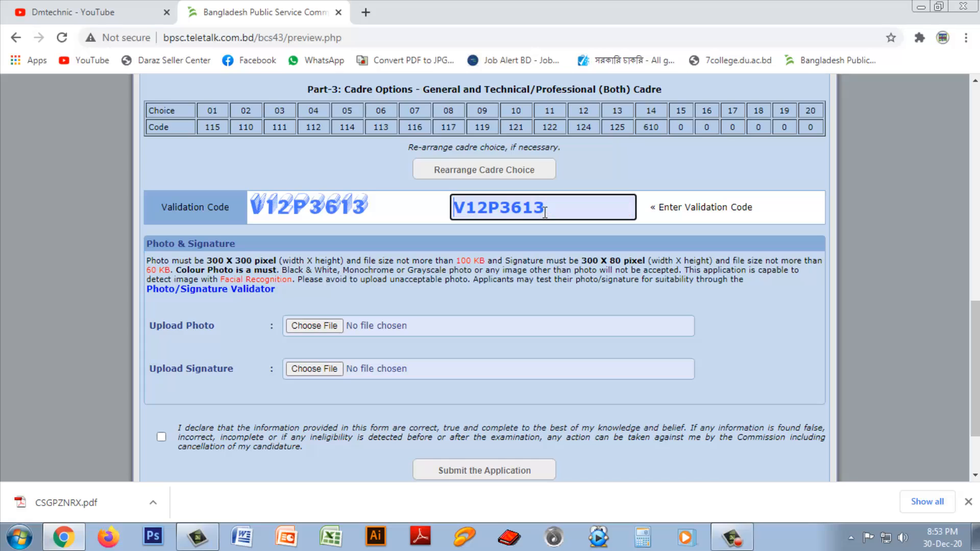
click(329, 328)
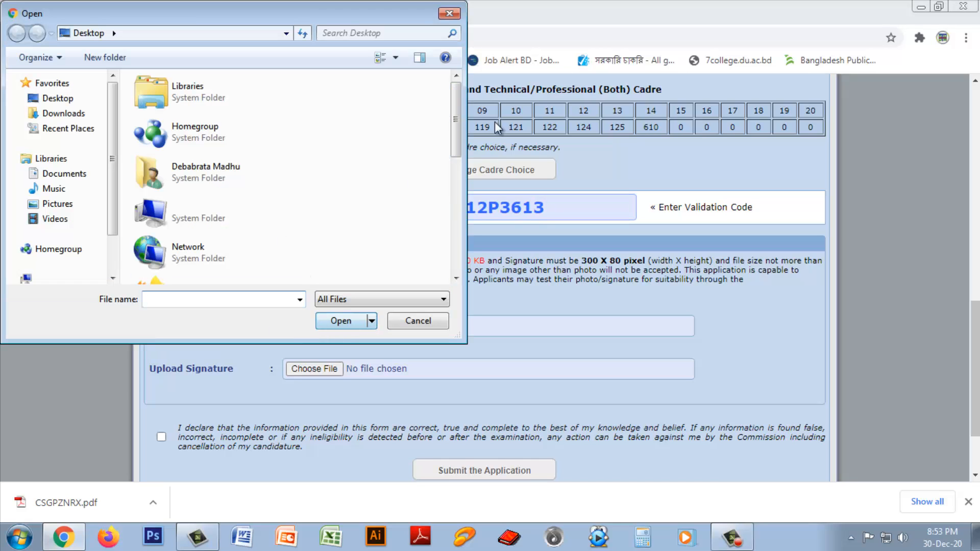
drag(458, 118, 458, 254)
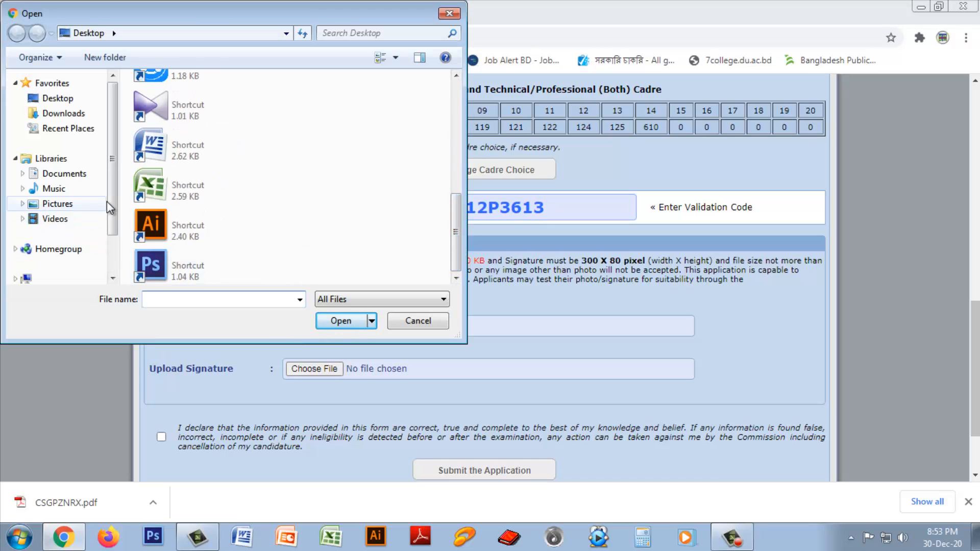
scroll(76, 248, down, 2)
click(51, 227)
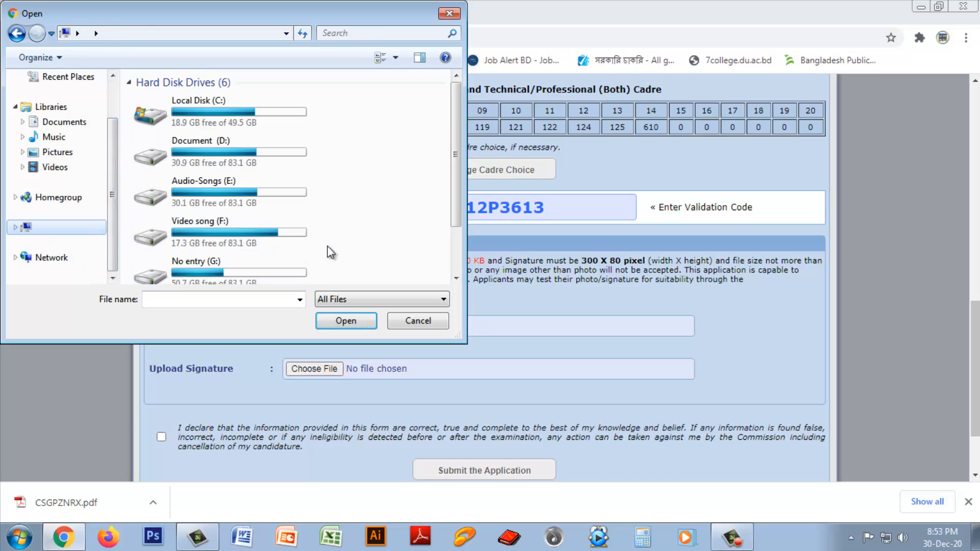
double_click(244, 278)
scroll(456, 203, down, 1)
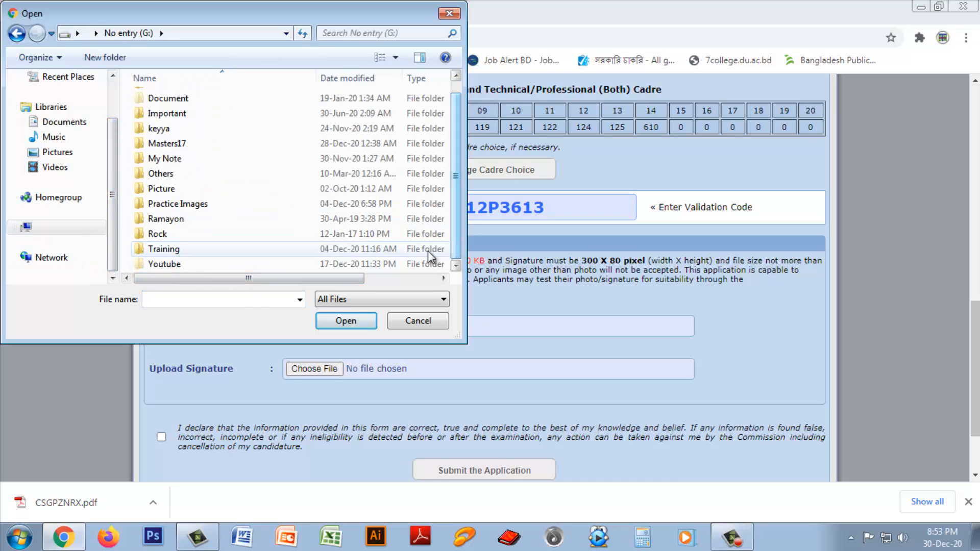
click(78, 228)
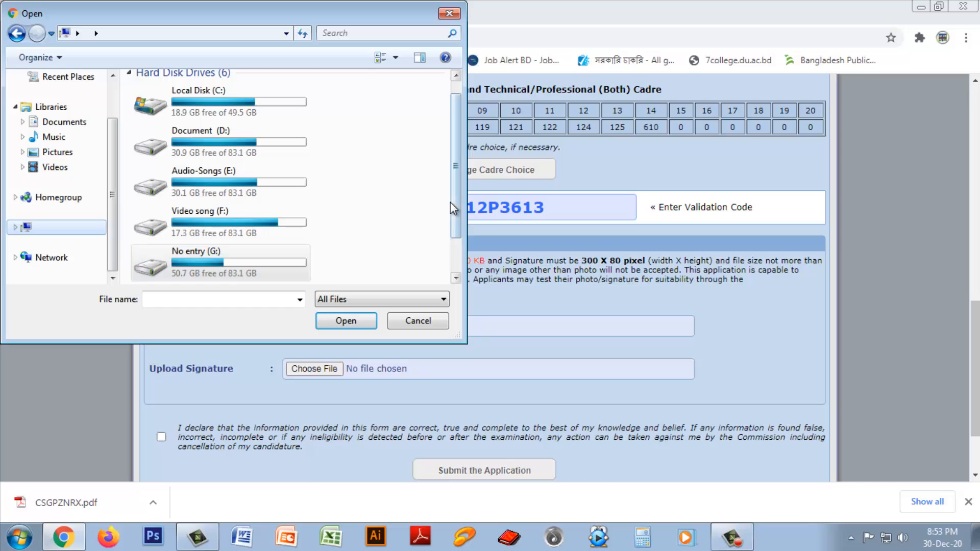
drag(450, 202, 459, 255)
double_click(253, 267)
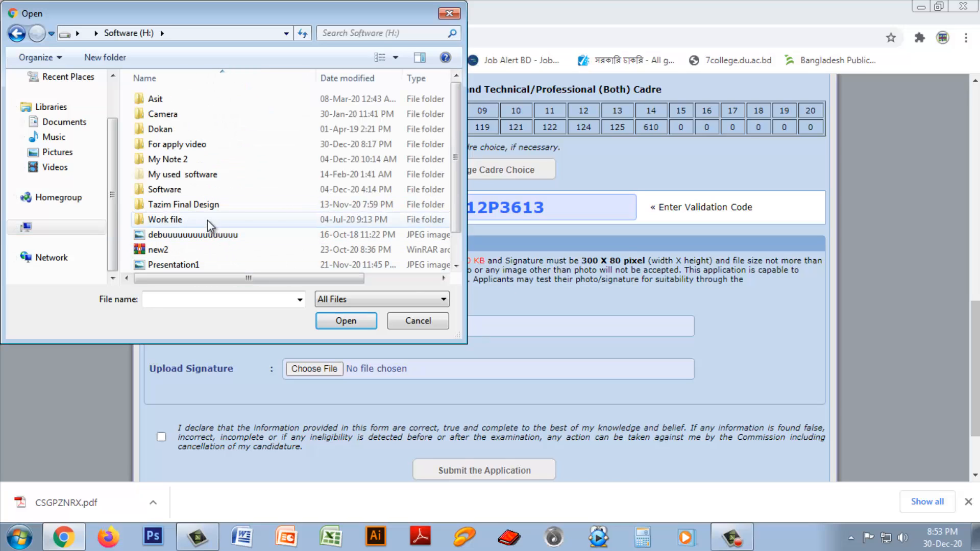
click(204, 145)
double_click(204, 146)
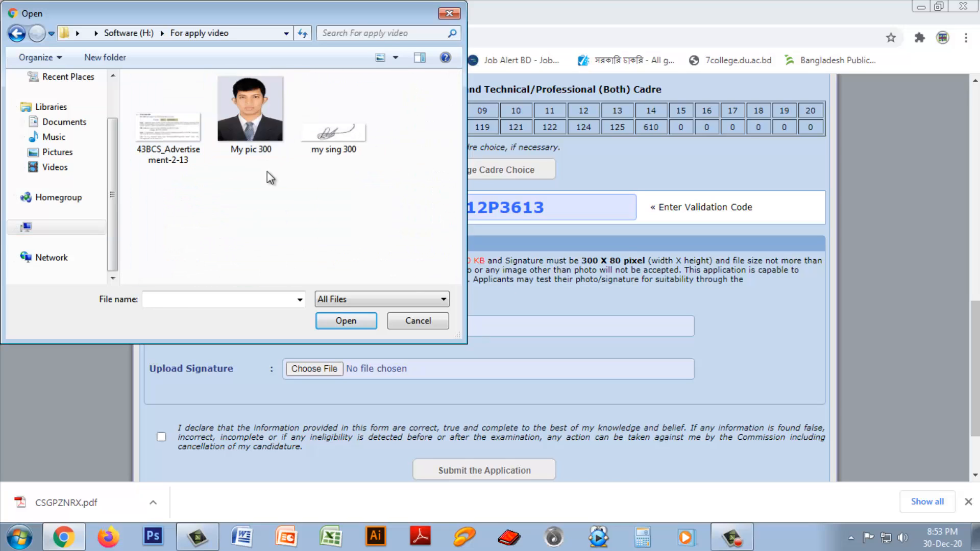
click(250, 118)
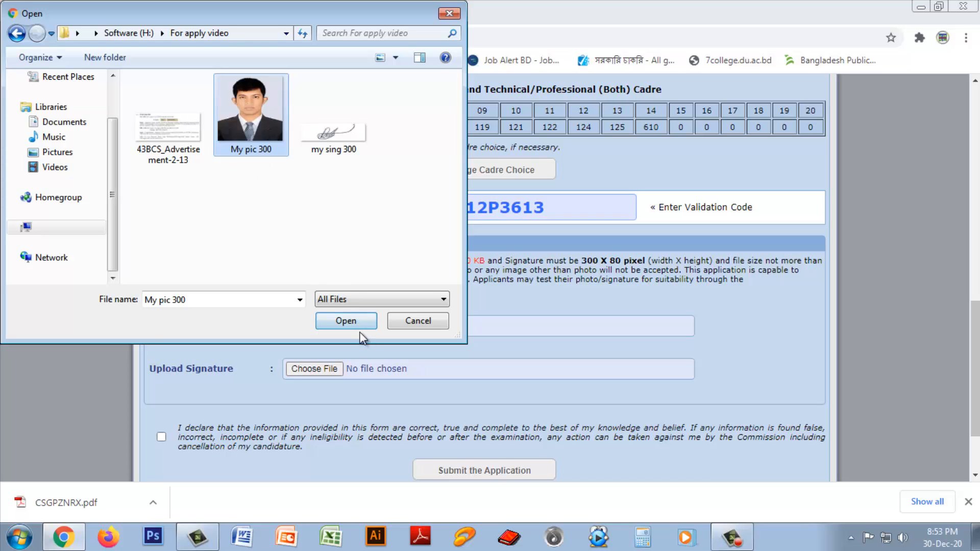
click(345, 321)
Step: Upload my sing 300 as the signature image
click(322, 367)
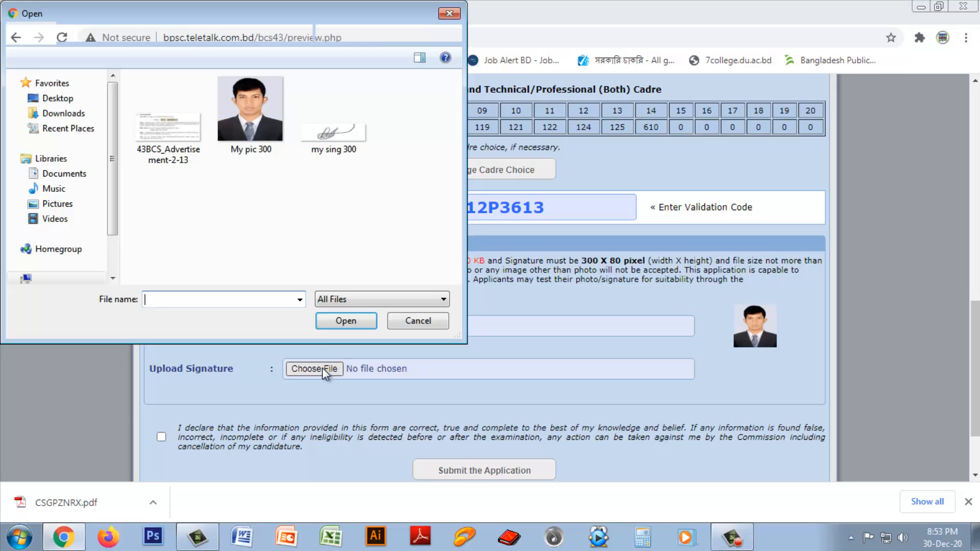
click(326, 137)
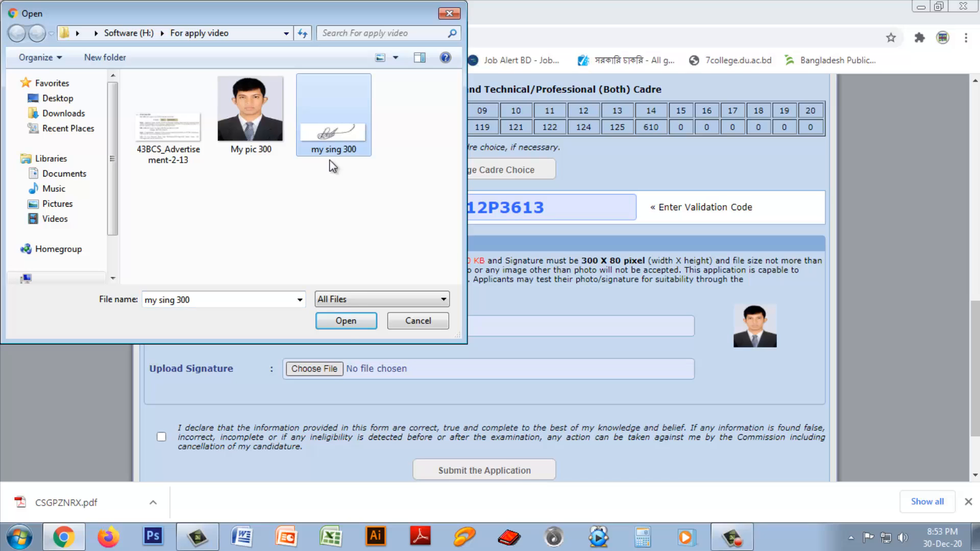
click(344, 321)
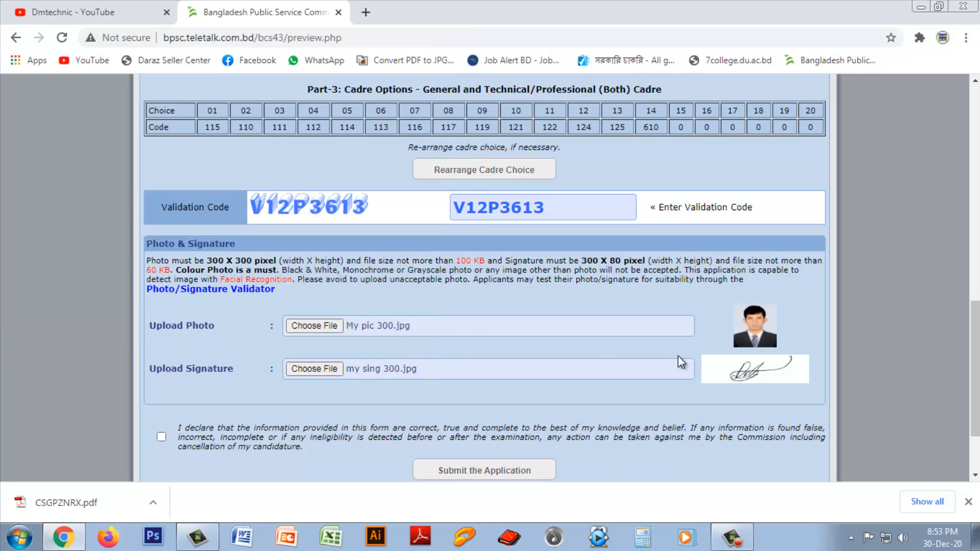
mouse_move(975, 337)
mouse_down()
mouse_move(974, 375)
mouse_move(974, 296)
mouse_move(974, 349)
mouse_up()
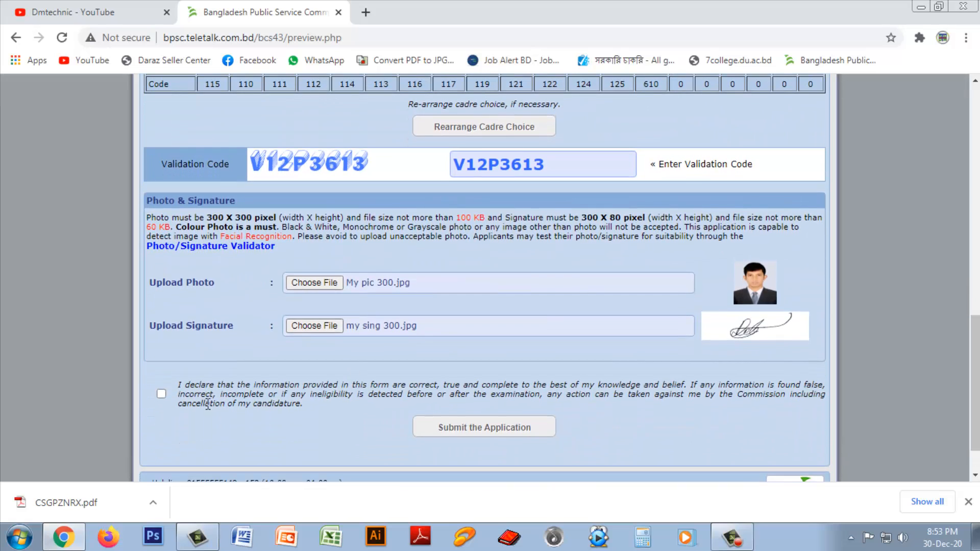
Step: Tick the declaration checkbox above the Submit the Application button
click(162, 394)
Step: Open 43BCS_Advertisement-2-13 from Software (H:)\For apply video in Windows Photo Viewer
click(921, 7)
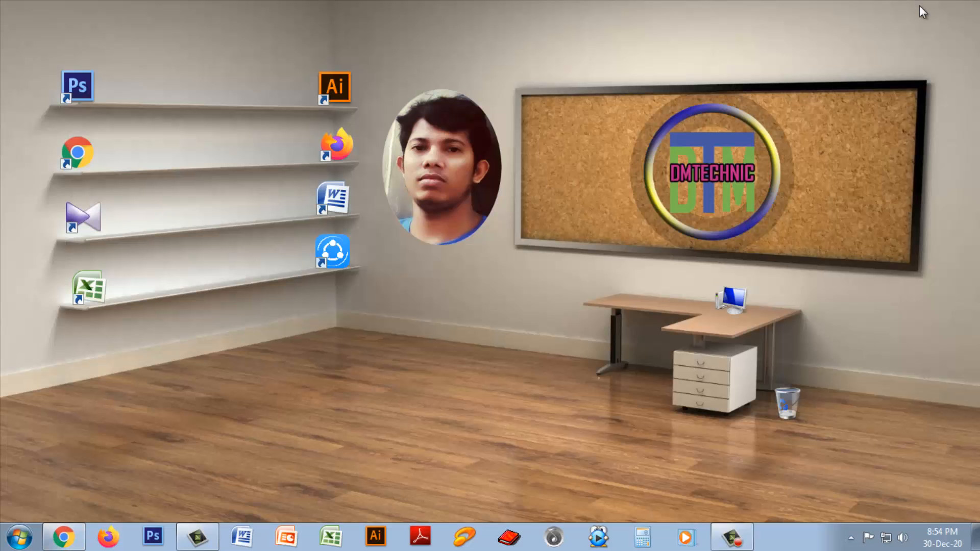
double_click(715, 309)
click(364, 154)
double_click(364, 154)
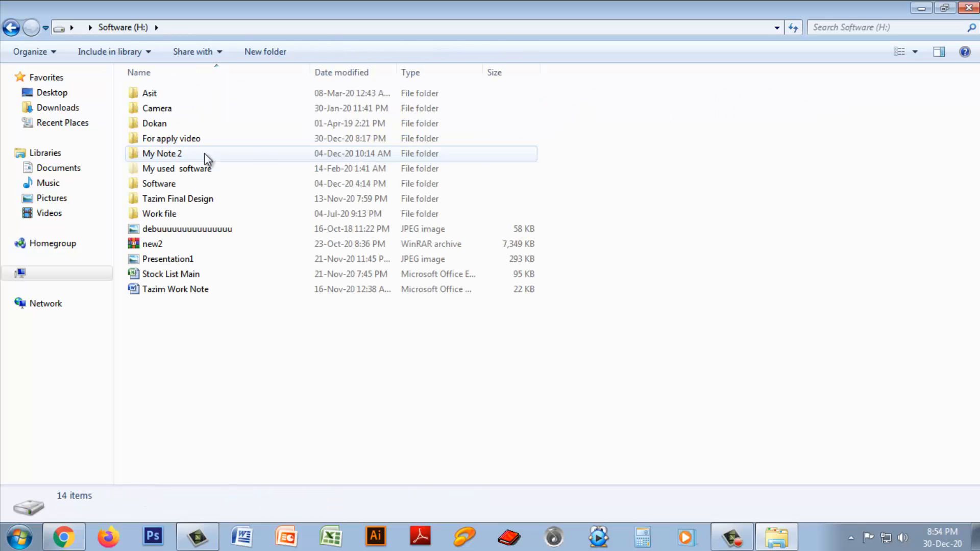
double_click(186, 138)
double_click(173, 124)
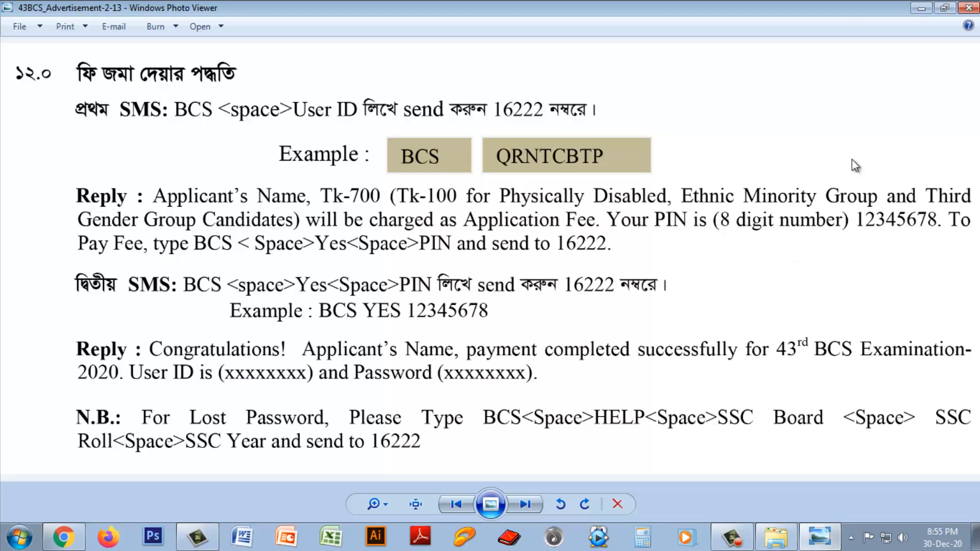
Step: Close the image, go to No entry (G:)\My Note\Job folder\Circular and bring up options for 43BCS_Advertisement-2
click(968, 8)
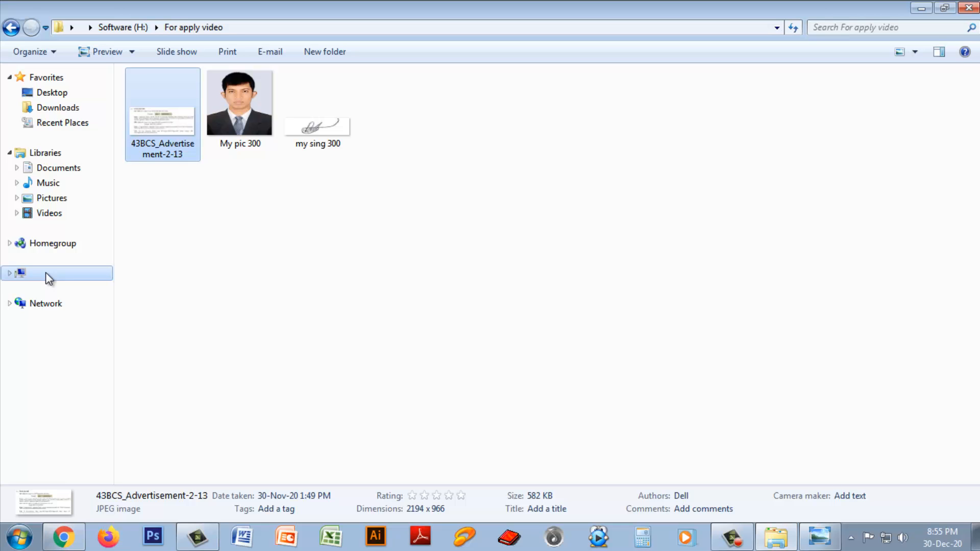
click(45, 271)
double_click(186, 146)
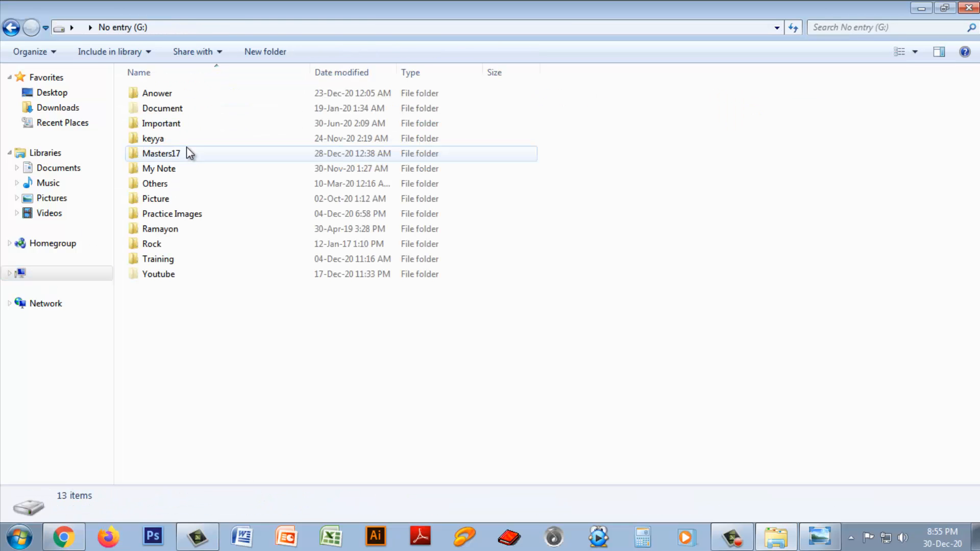
double_click(166, 169)
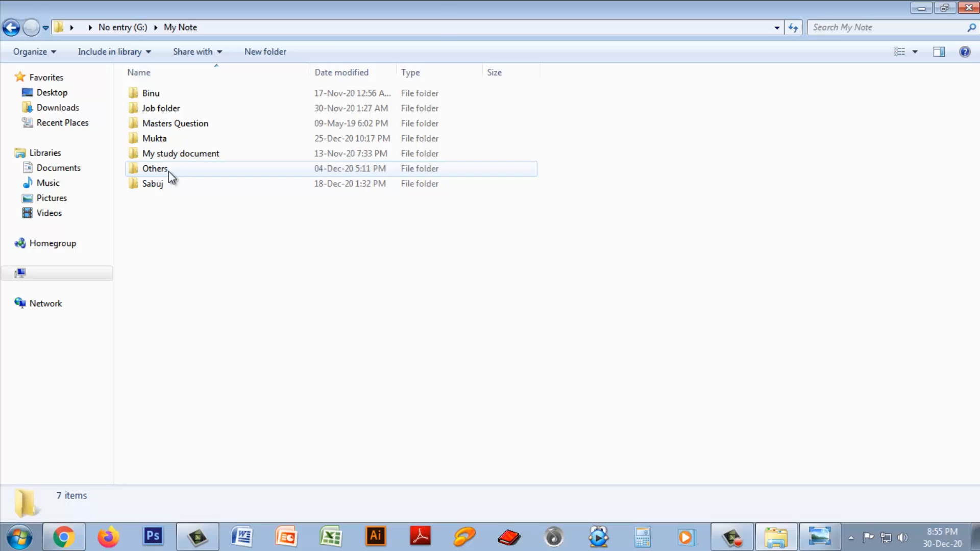
double_click(155, 108)
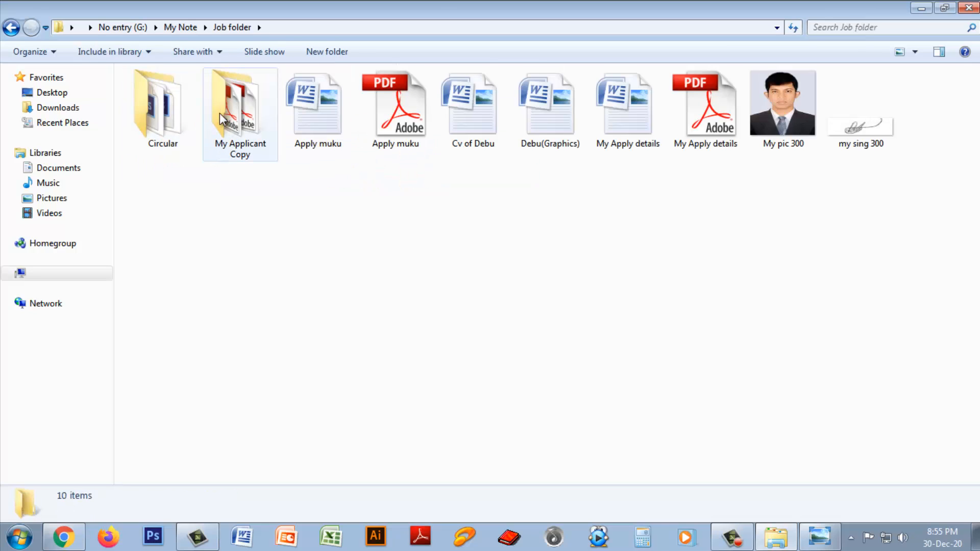
click(172, 118)
double_click(172, 117)
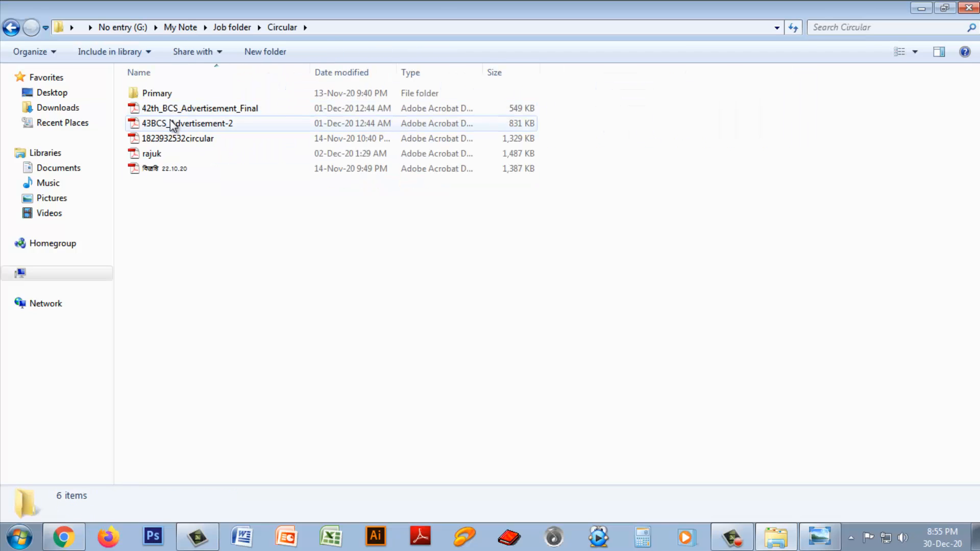
right_click(171, 122)
Step: Open 43BCS_Advertisement-2.pdf in Adobe Reader 9.3 and scroll to page 11's application and fee deadlines
mouse_move(216, 193)
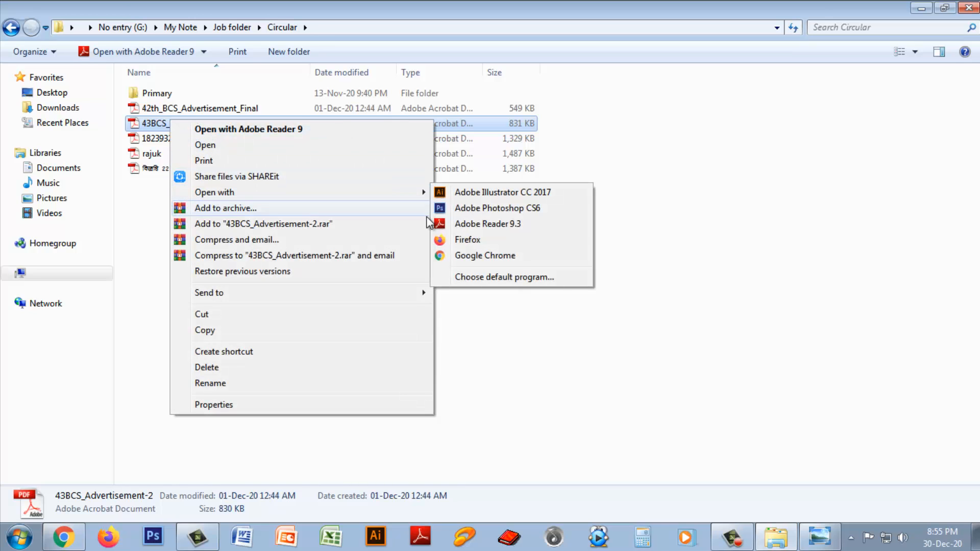
click(468, 223)
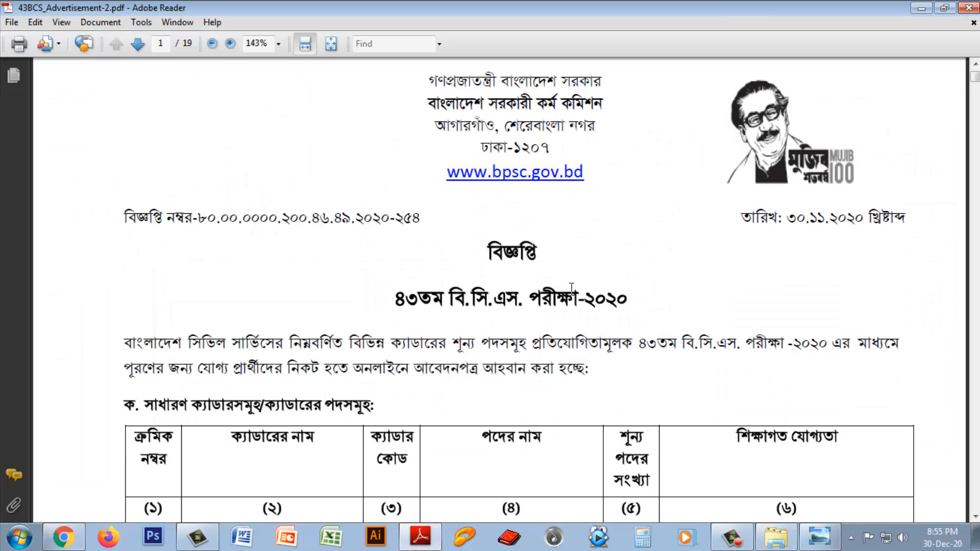
drag(974, 78, 976, 312)
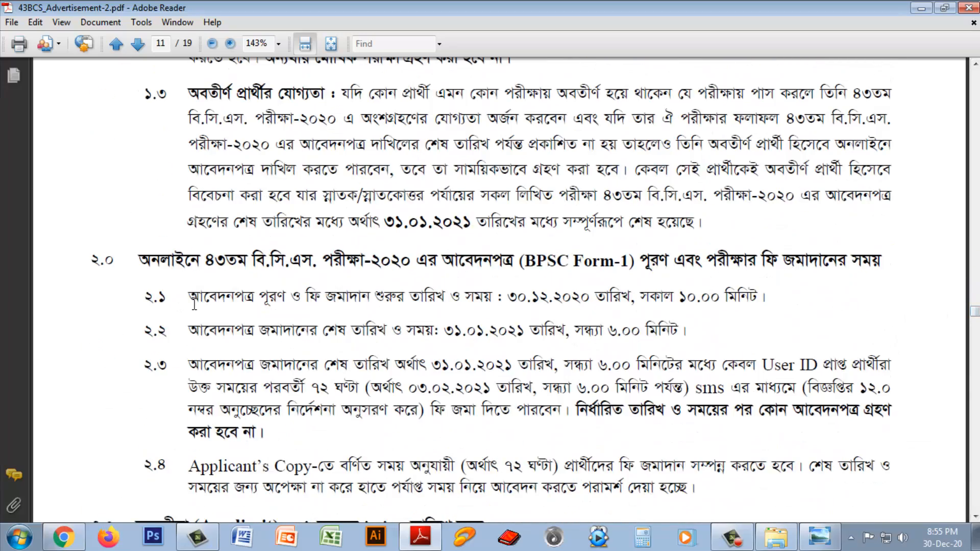